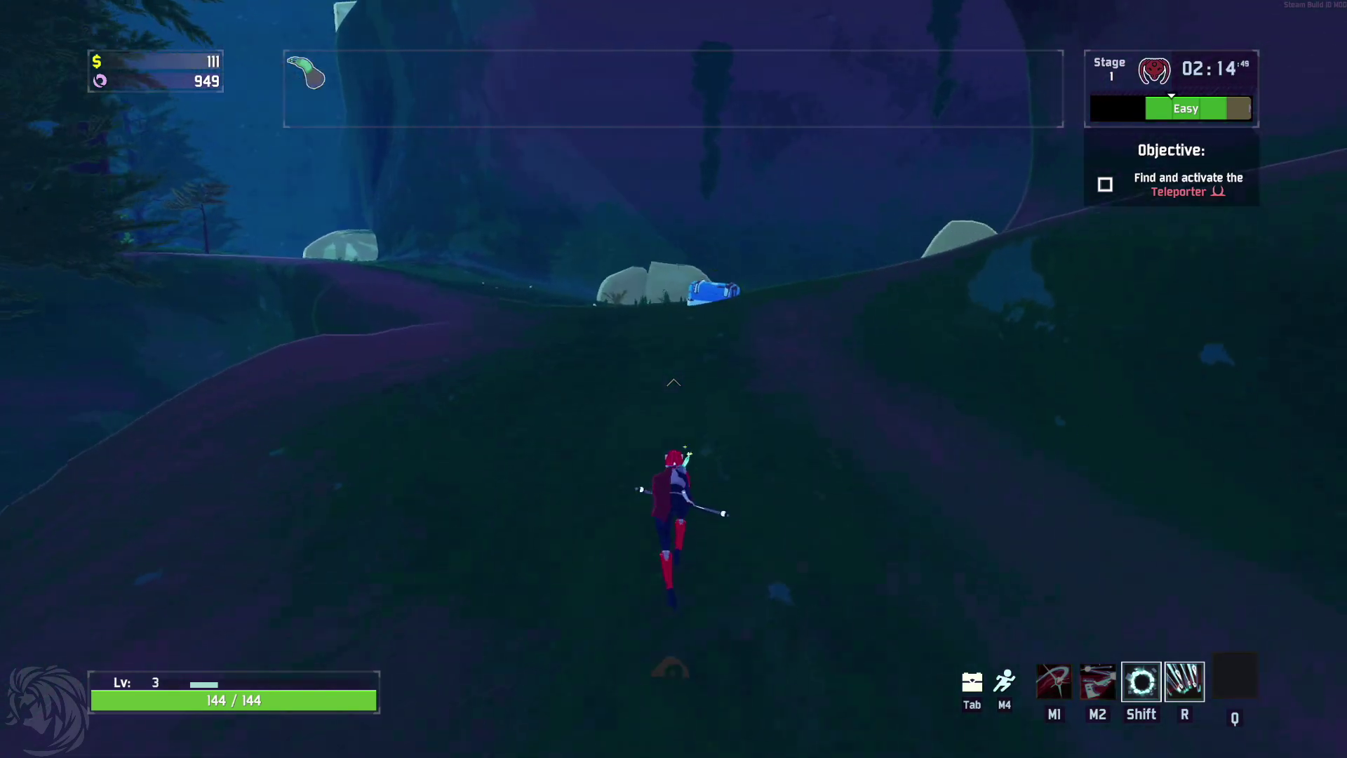
Run to the blue chest on the hillside, open it and pick up the Razorwire item
key("w")
key("e")
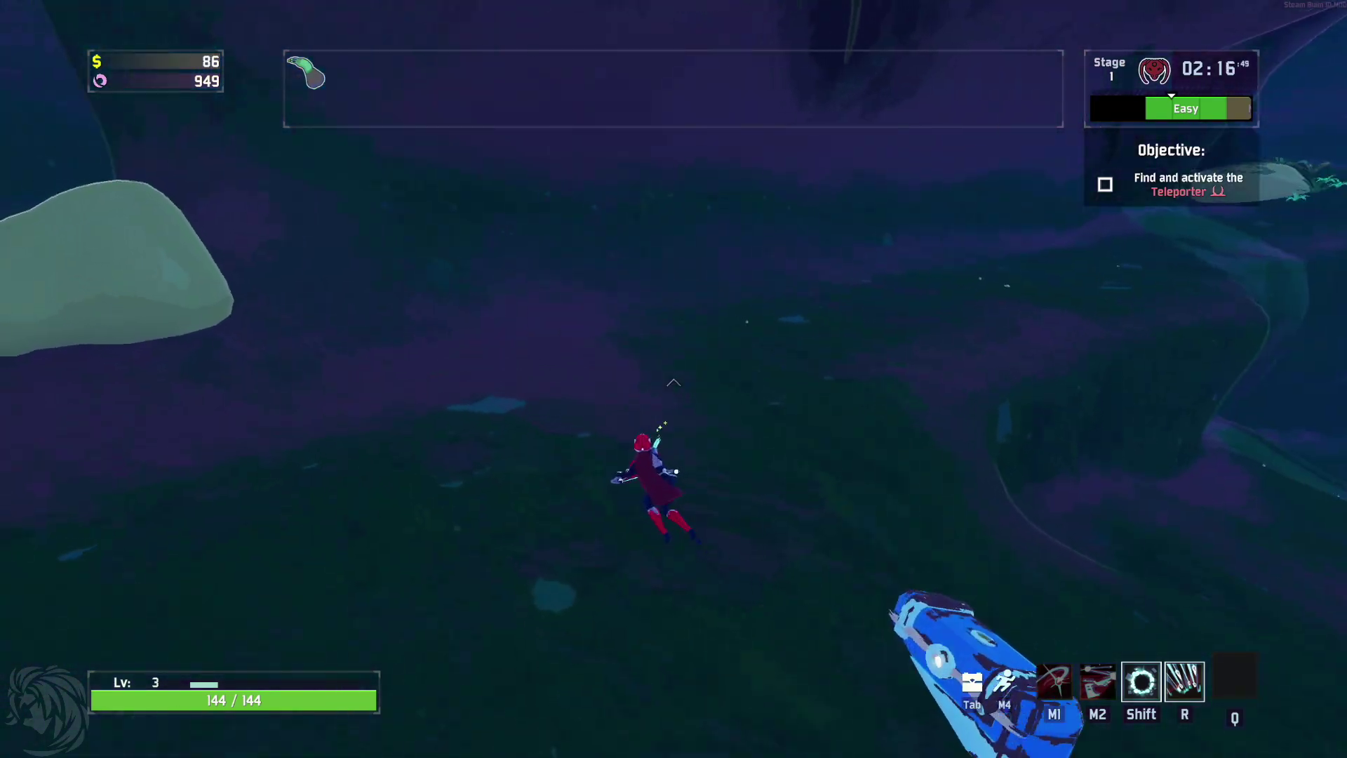
key("w")
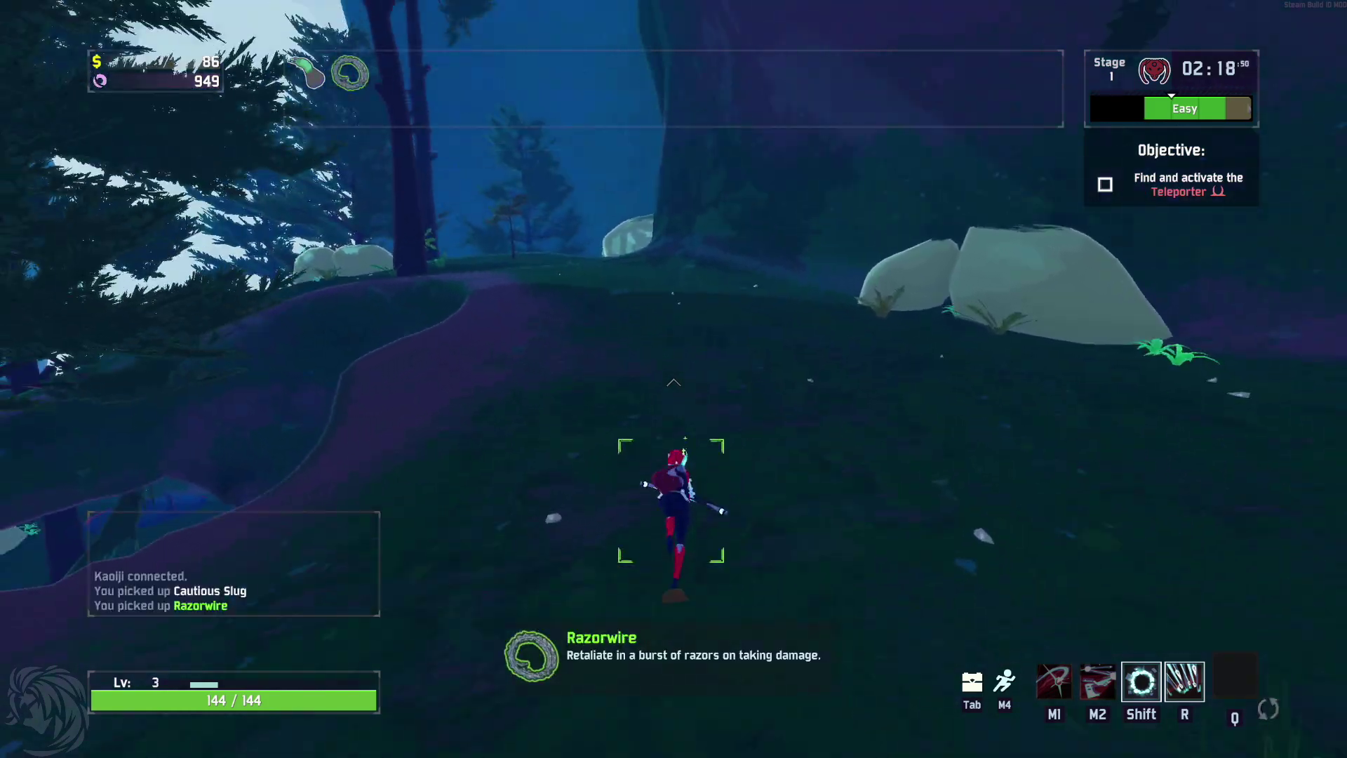
Wear down the stone golem near the boulders with repeated arrow volleys and glaive throws, blinking to reposition
key("w")
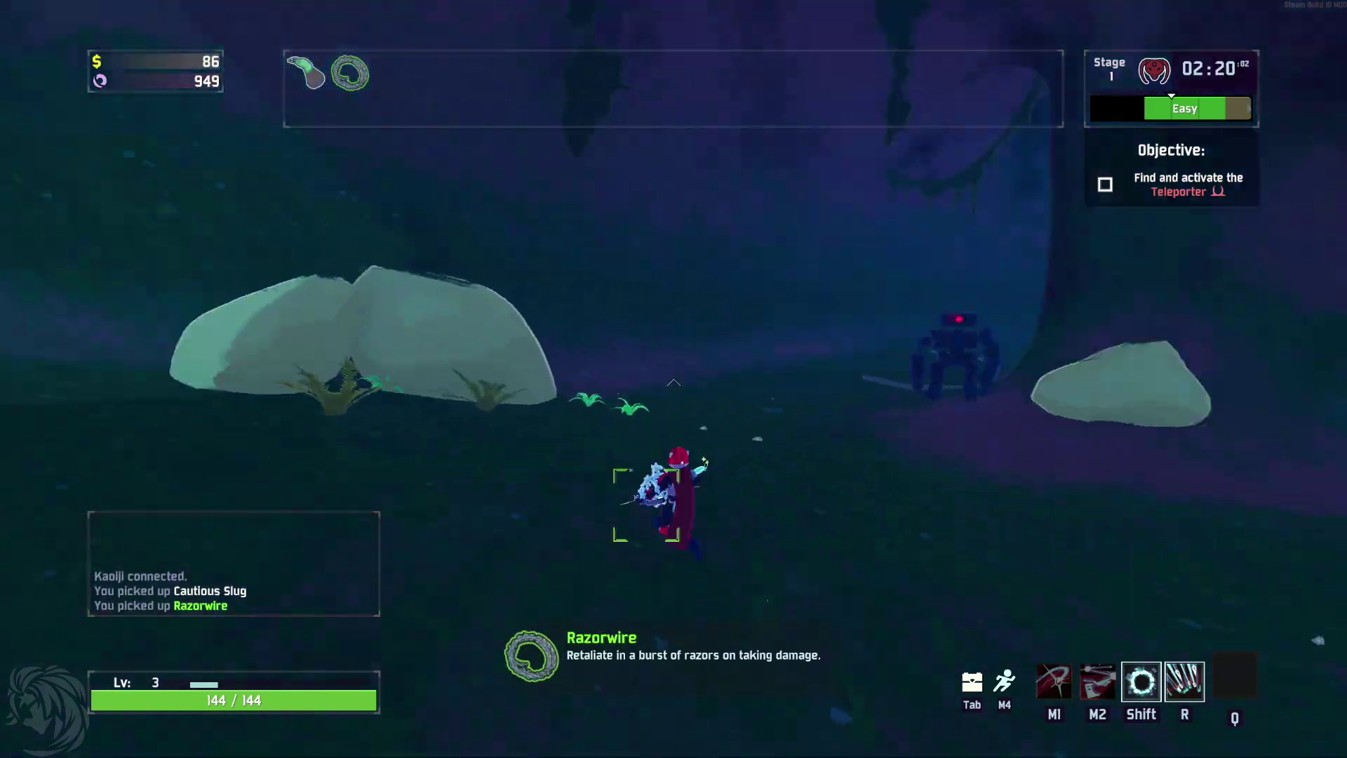
right_click(673, 379)
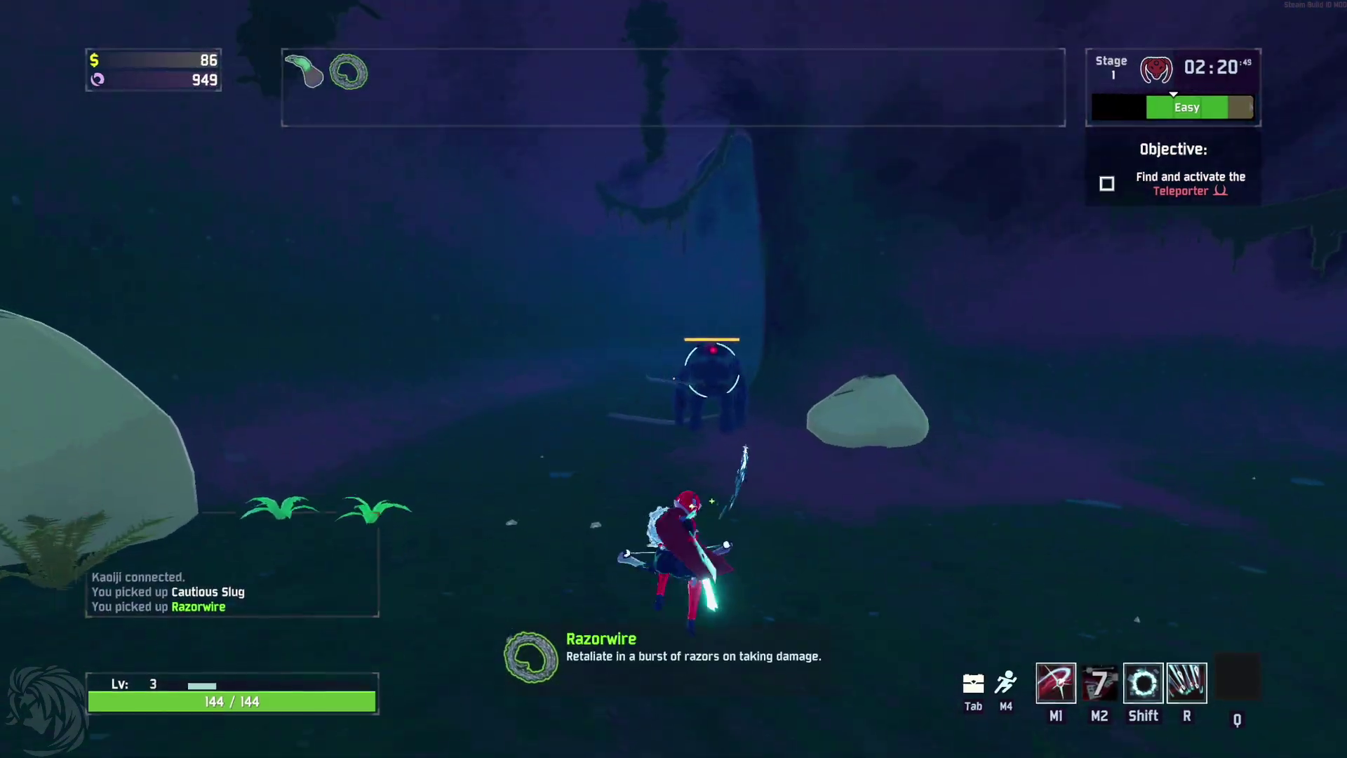
key("w")
key("shift")
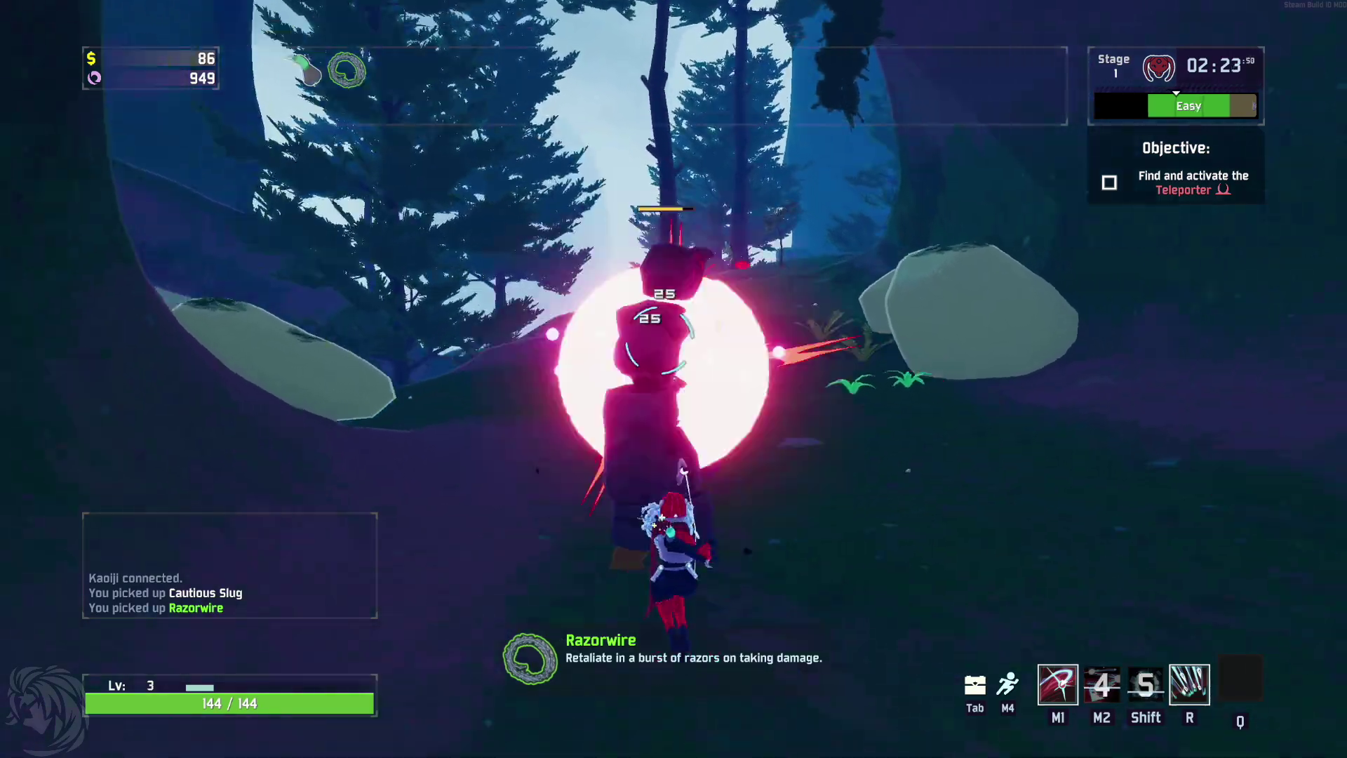
left_click(674, 379)
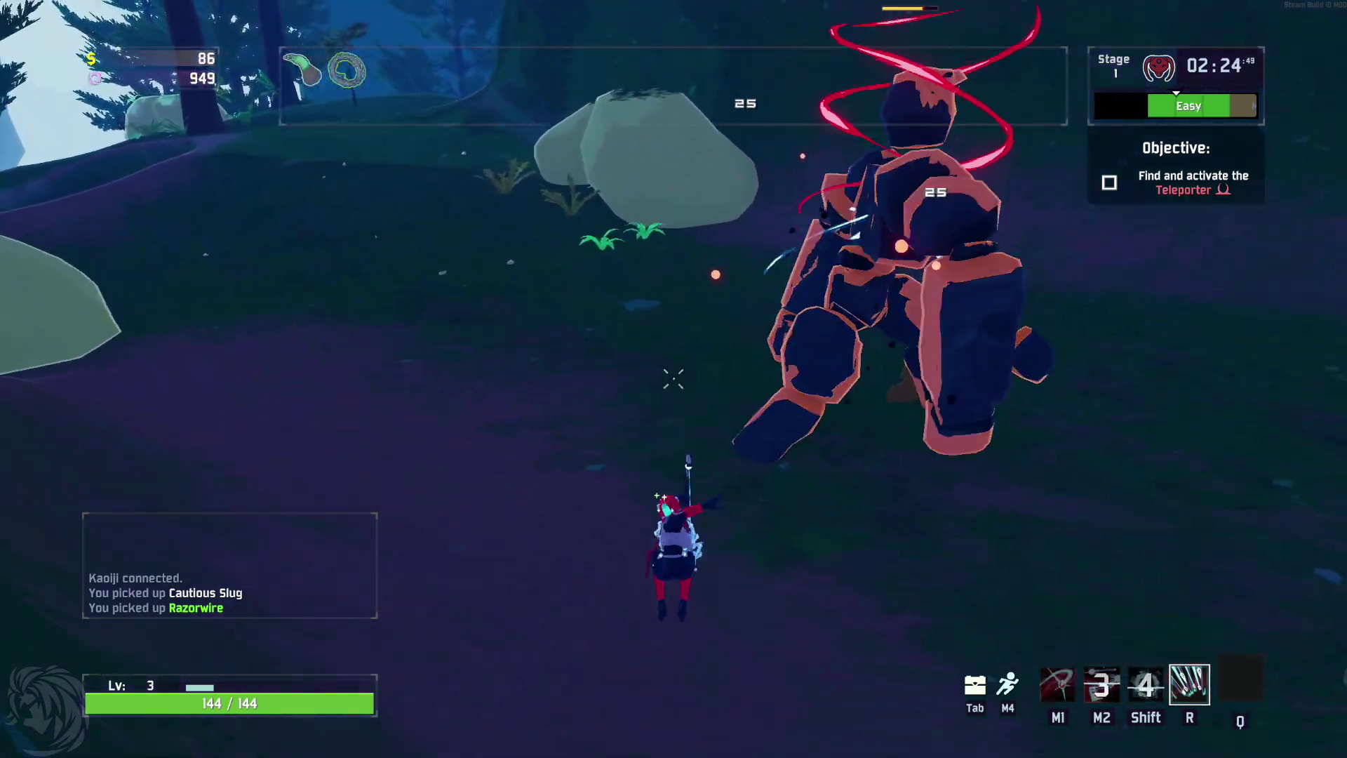
left_click(674, 379)
left_click(673, 379)
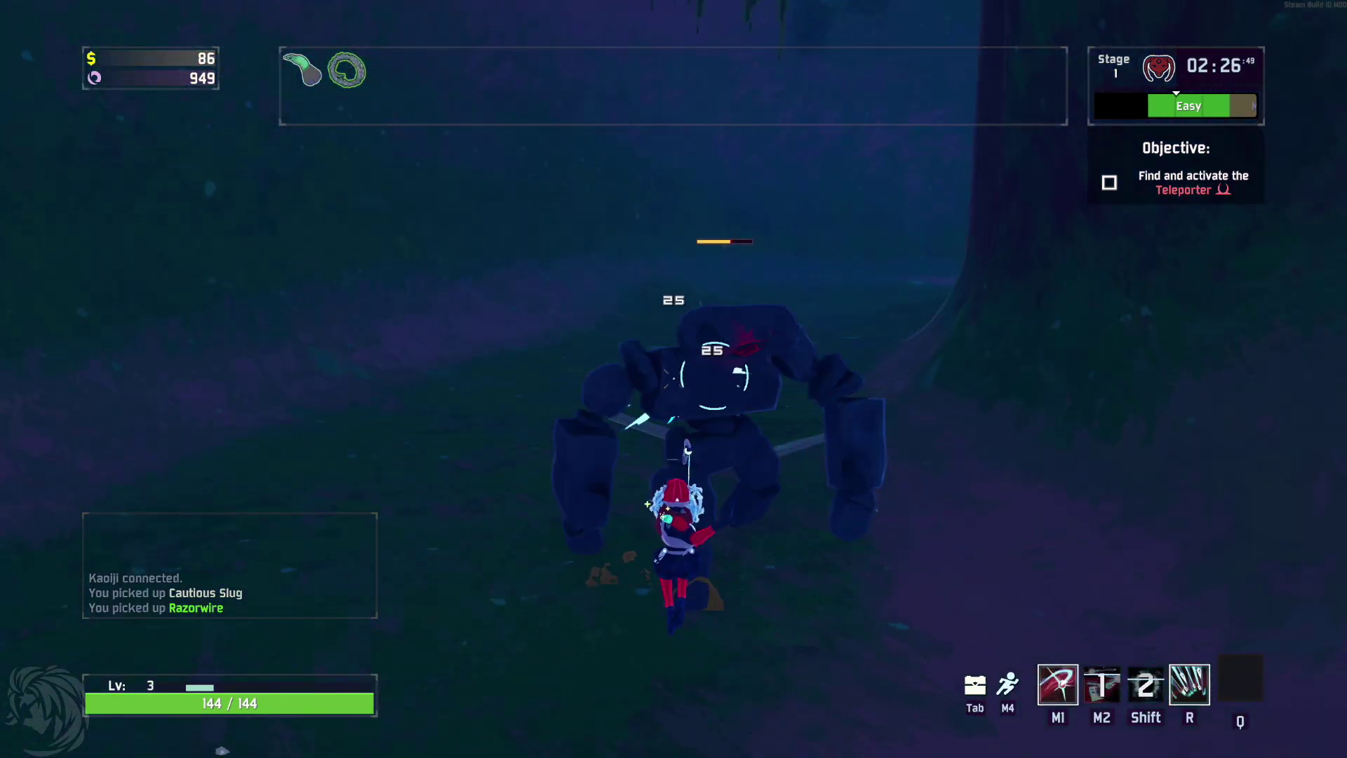
left_click(674, 379)
right_click(673, 379)
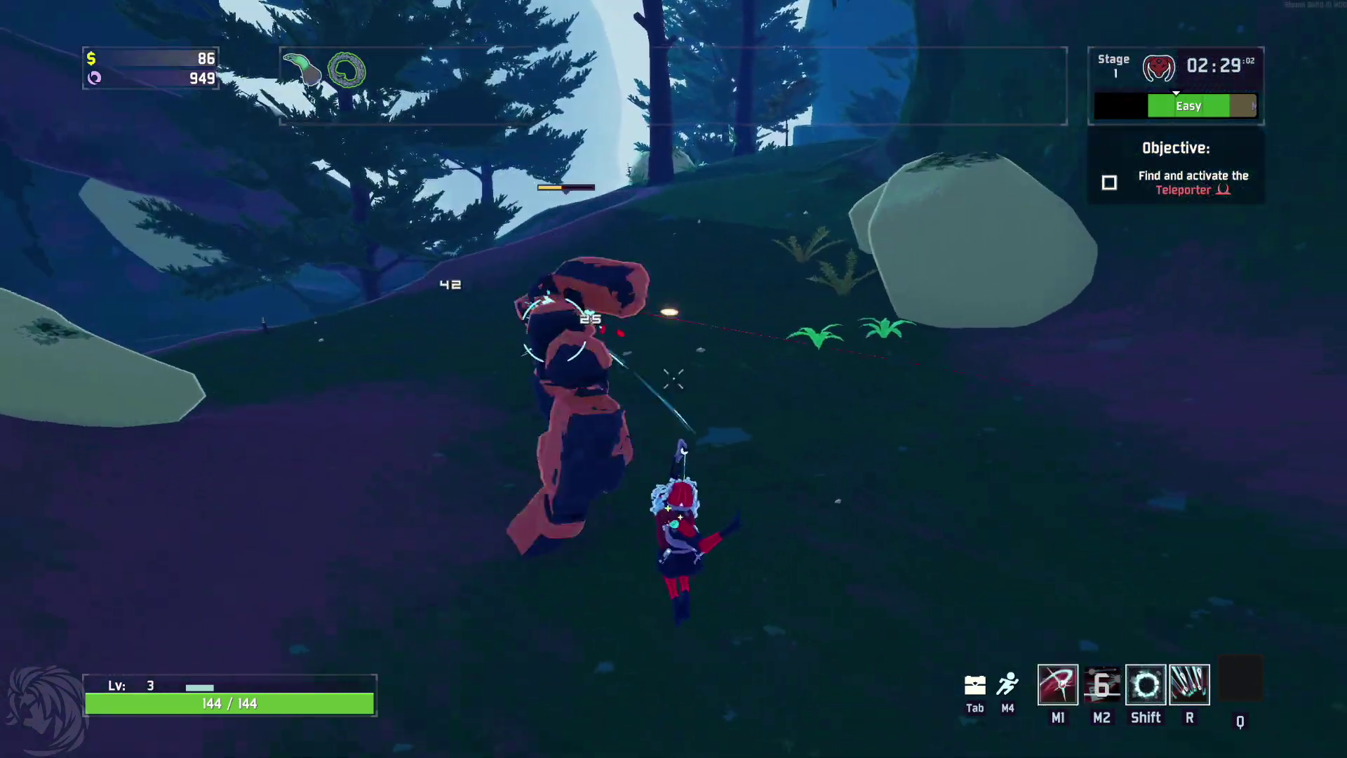
left_click(674, 379)
left_click(673, 379)
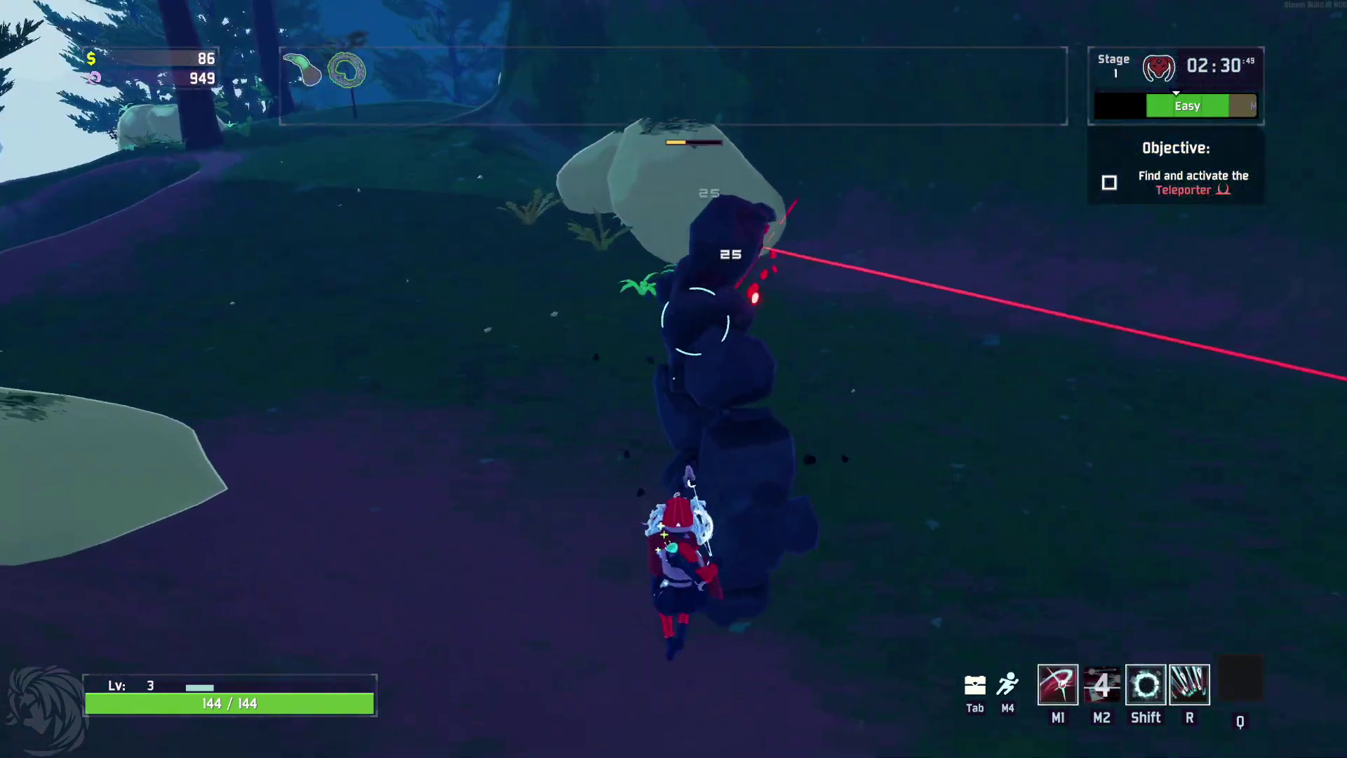
left_click(674, 379)
left_click(673, 379)
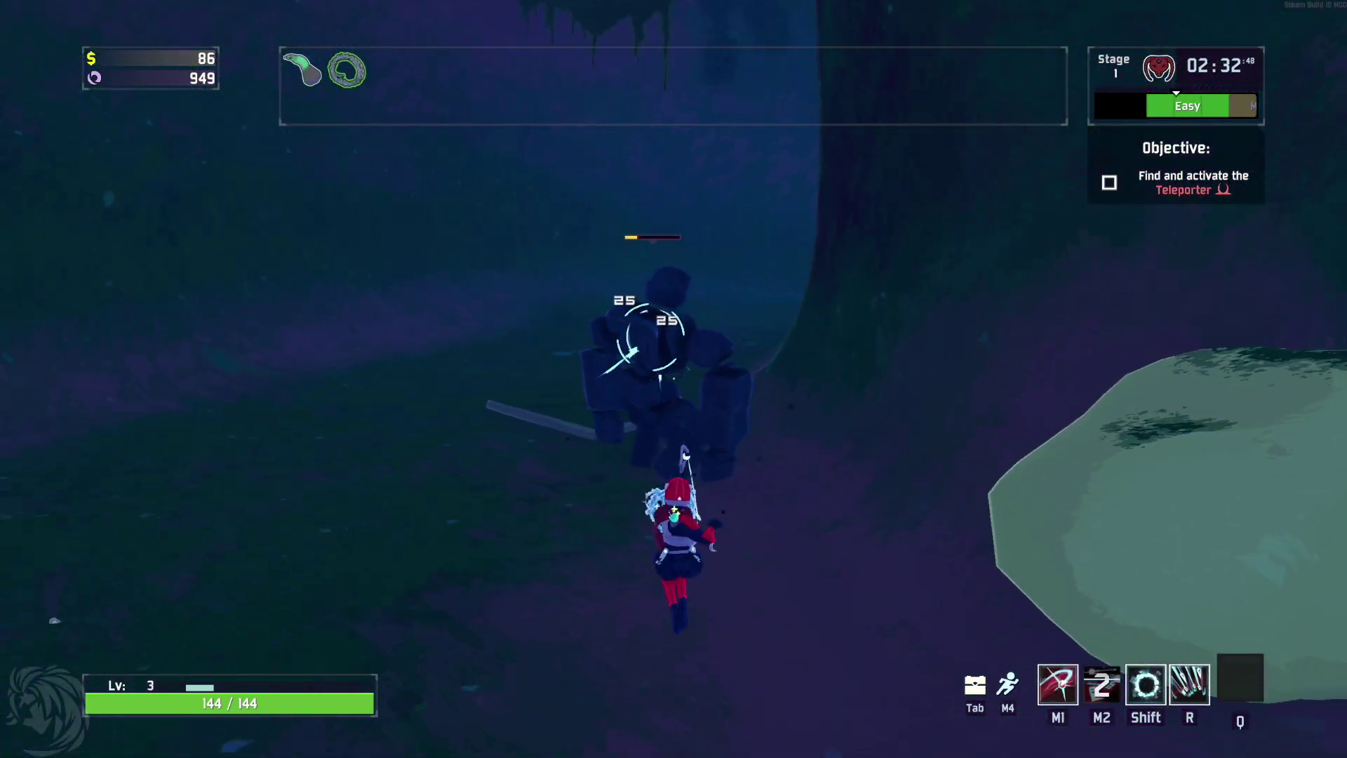
key("w")
right_click(673, 379)
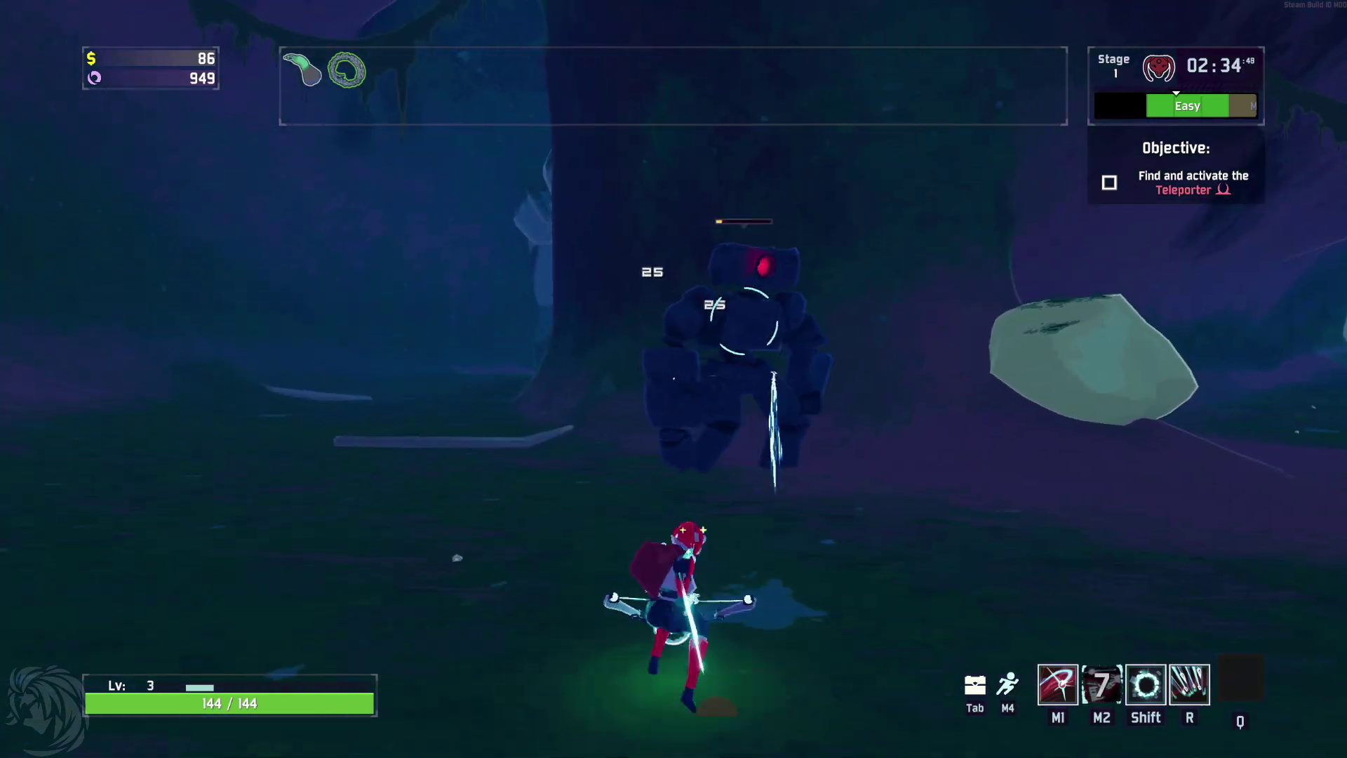
Finish off the stone golem and shoot the small beetle beyond it
key("w")
left_click(674, 379)
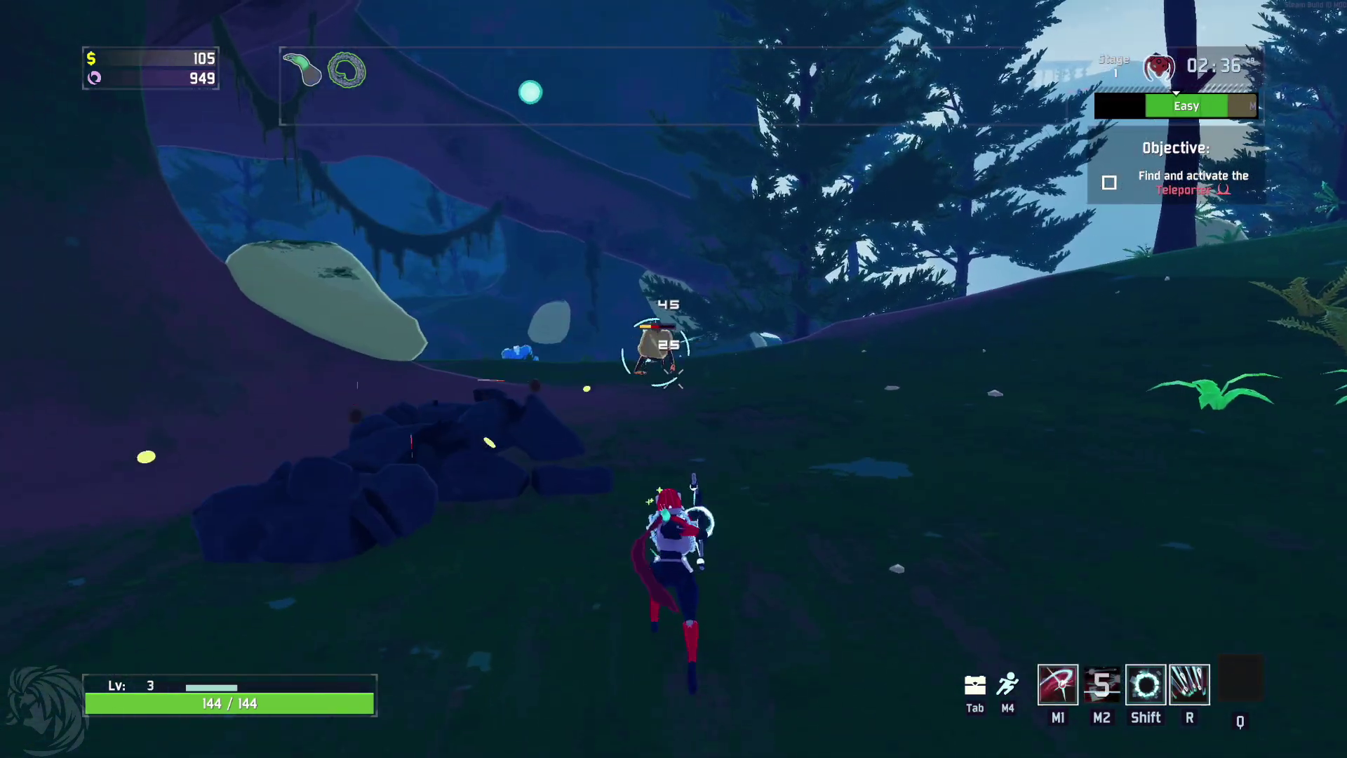
key("w")
left_click(673, 379)
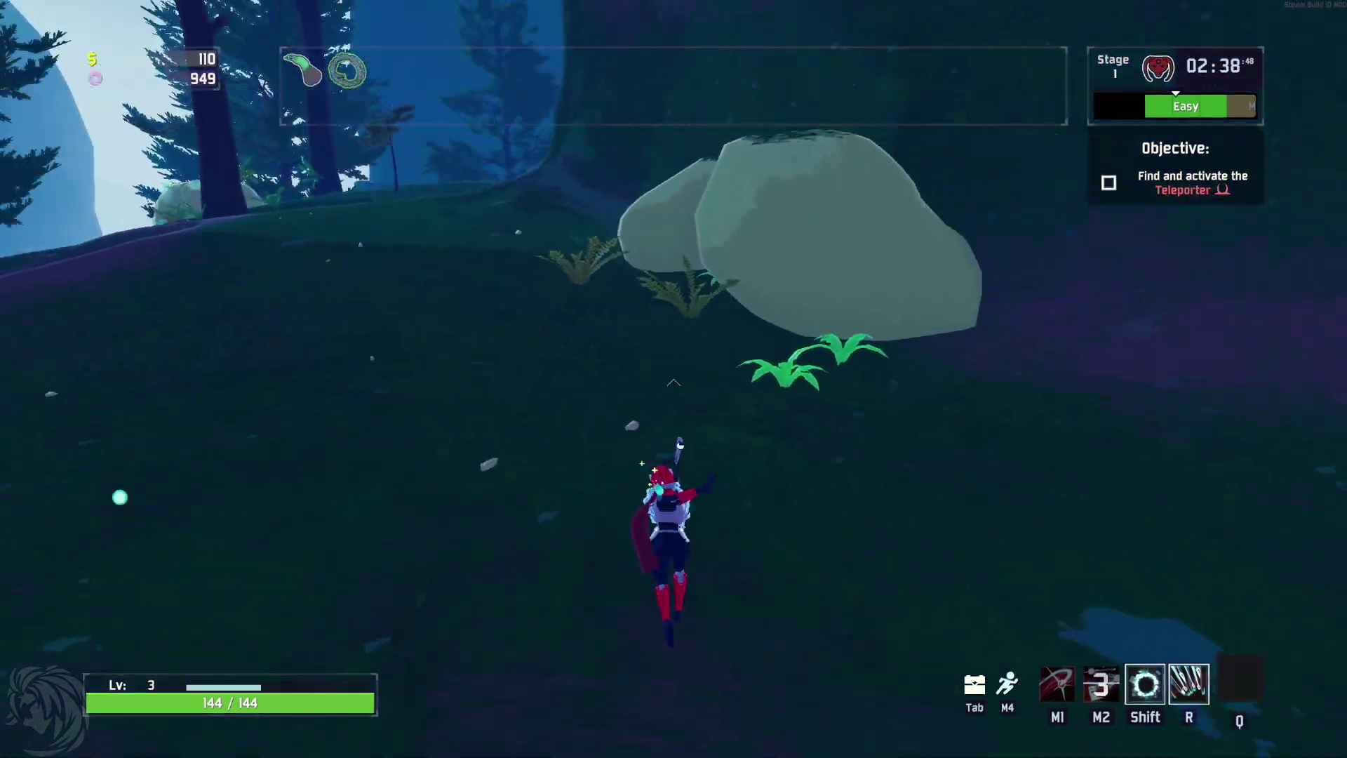
Run along the grassy ridge past the large boulder and descend to the lower ground with the glowing pots
key("w")
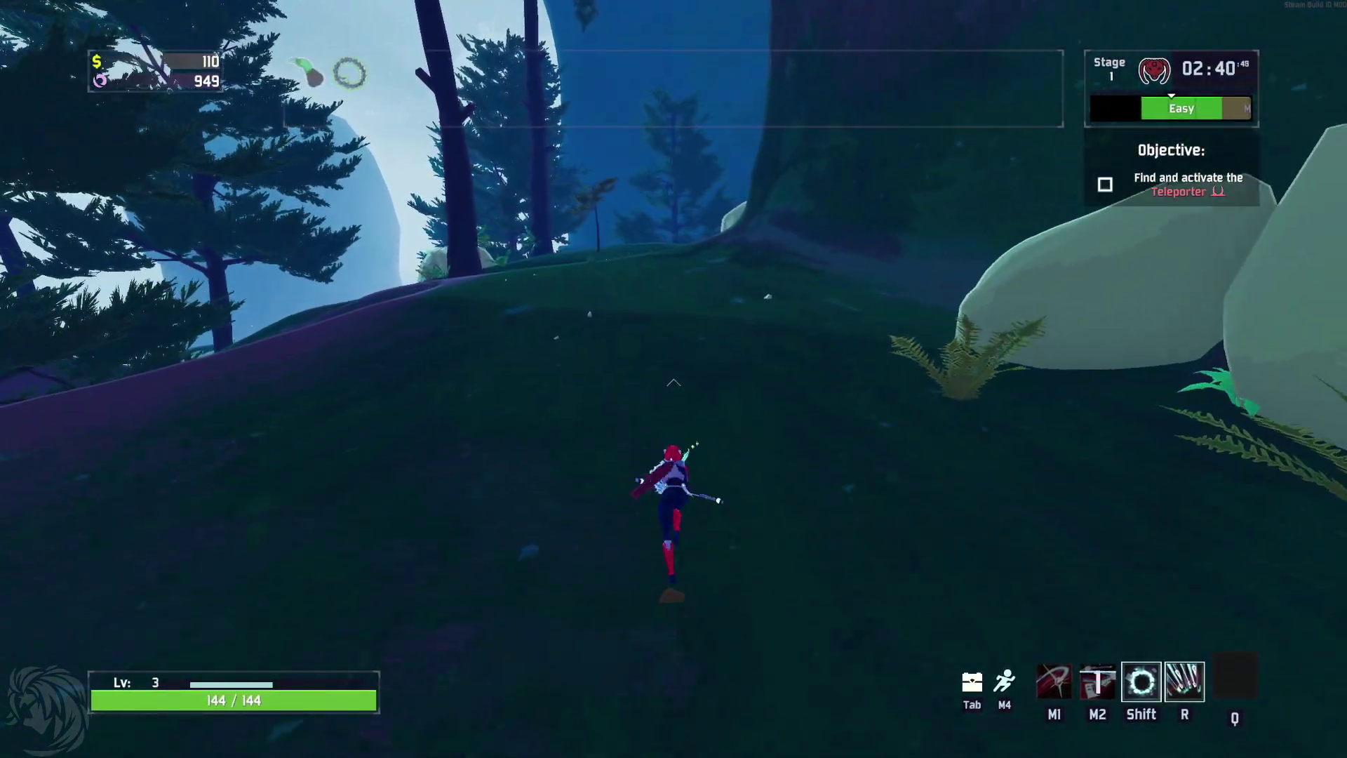
key("w")
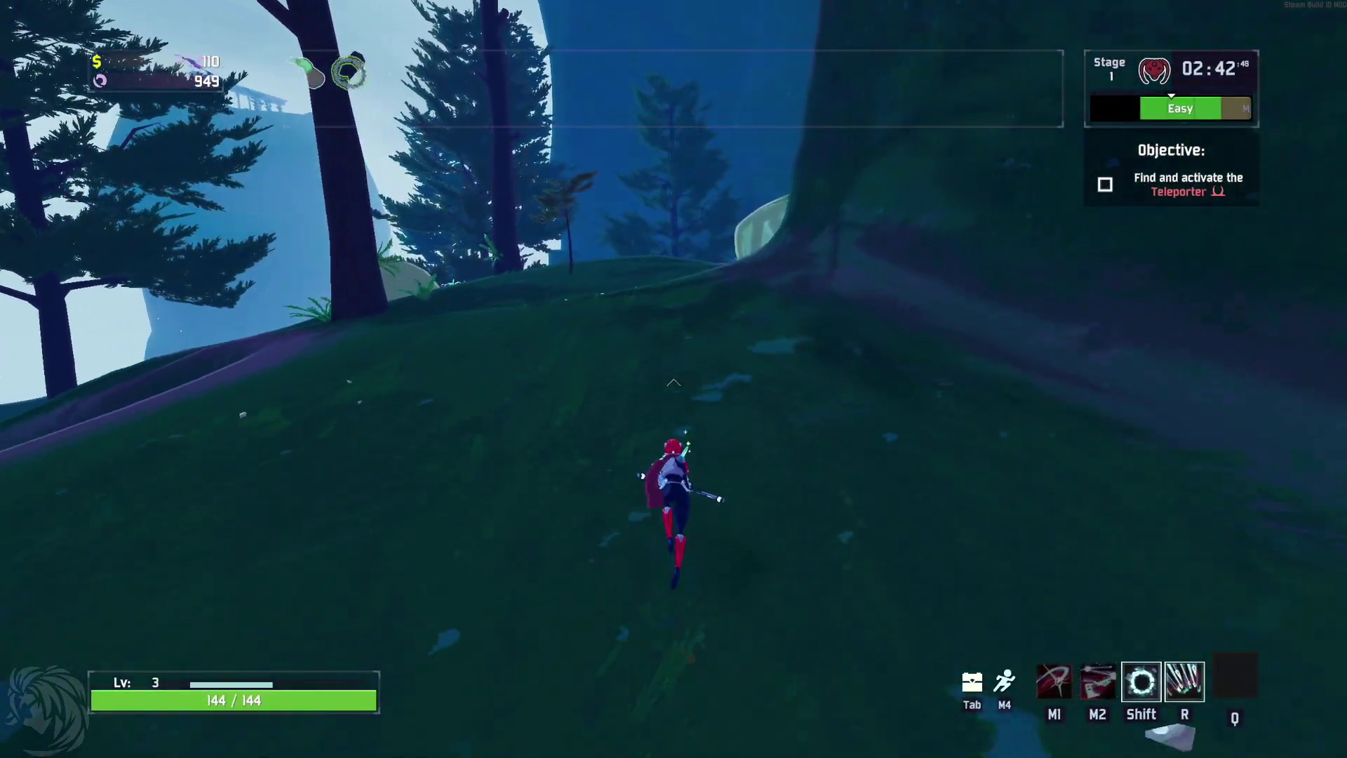
key("w")
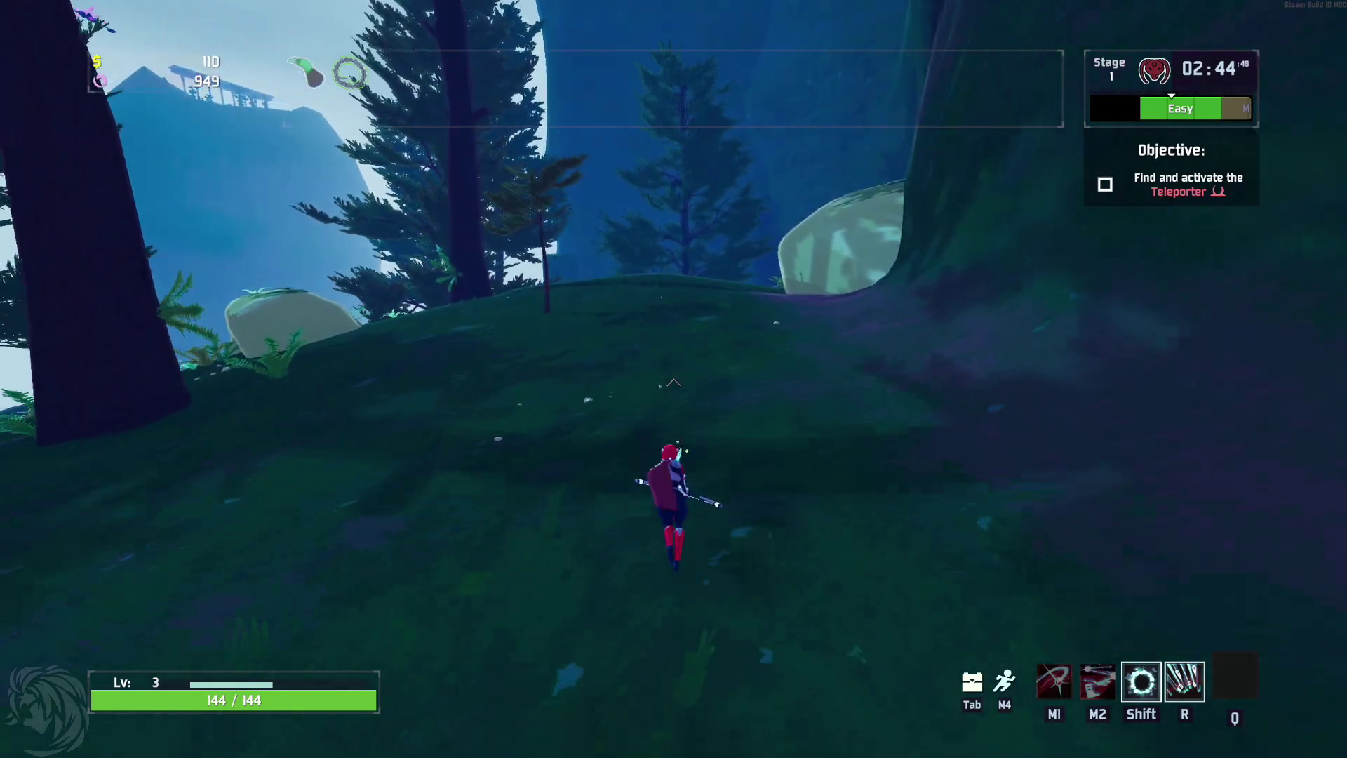
key("w")
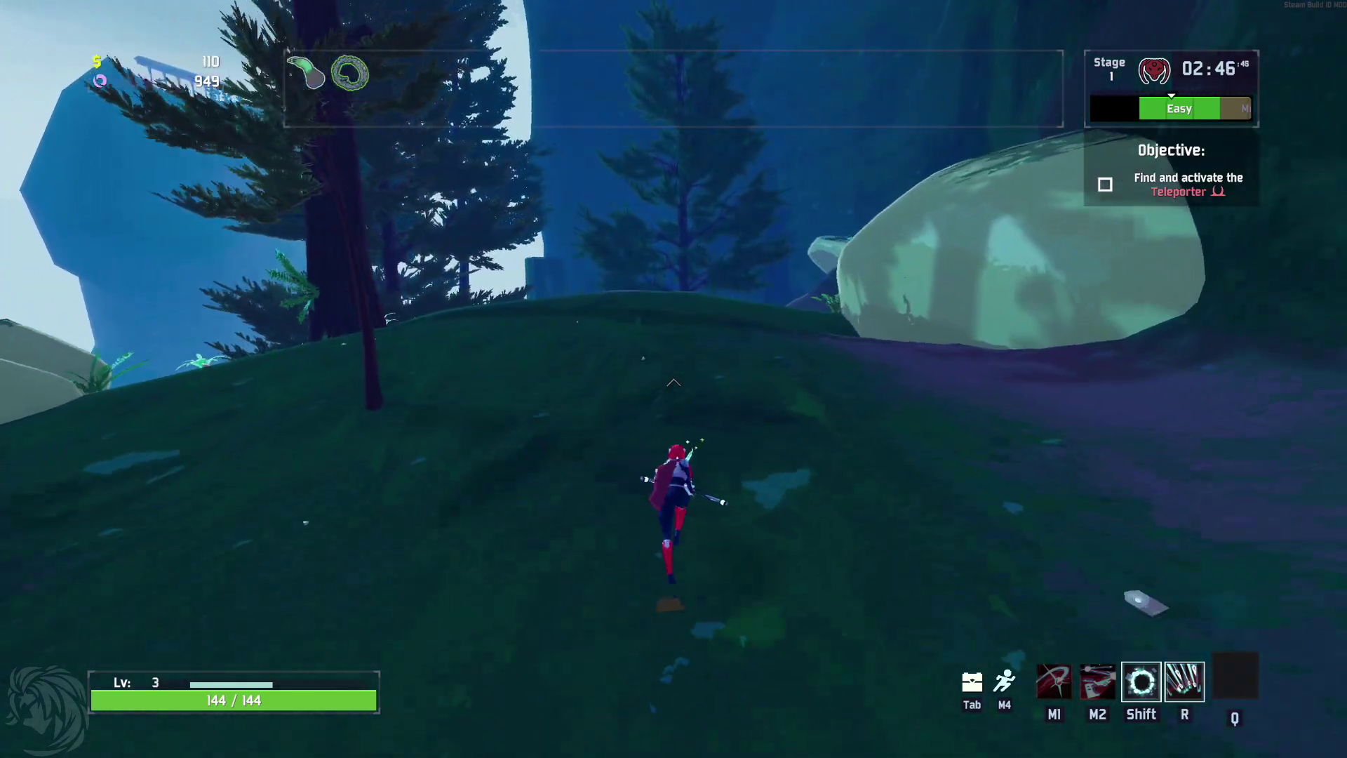
key("w")
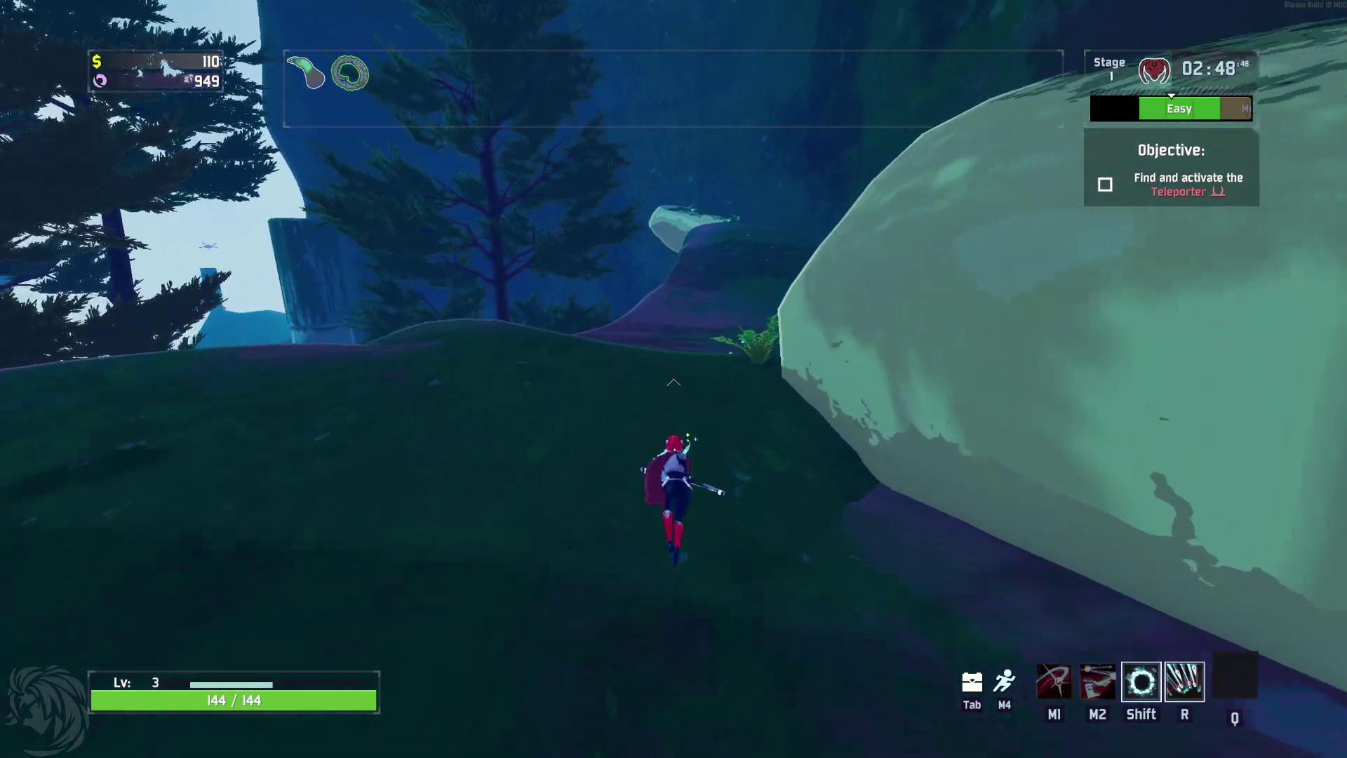
key("w")
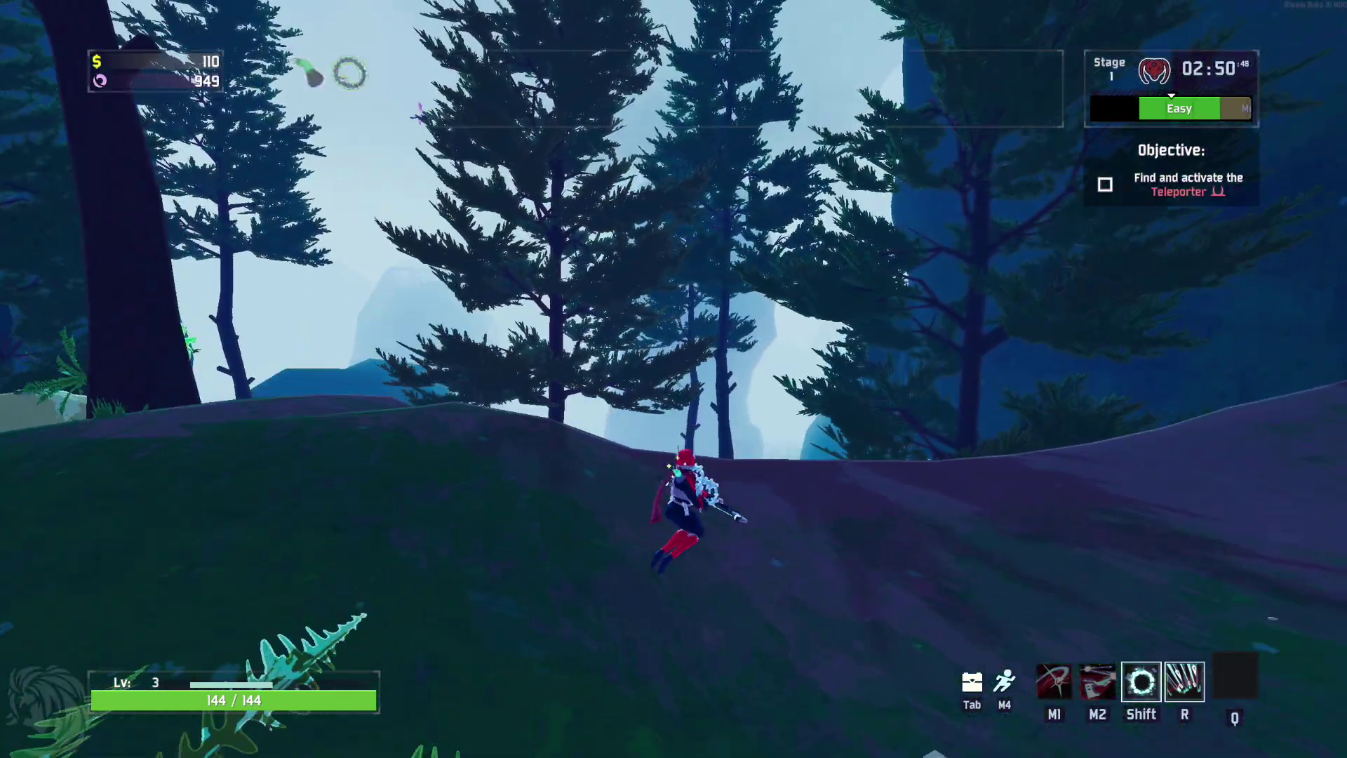
key("w")
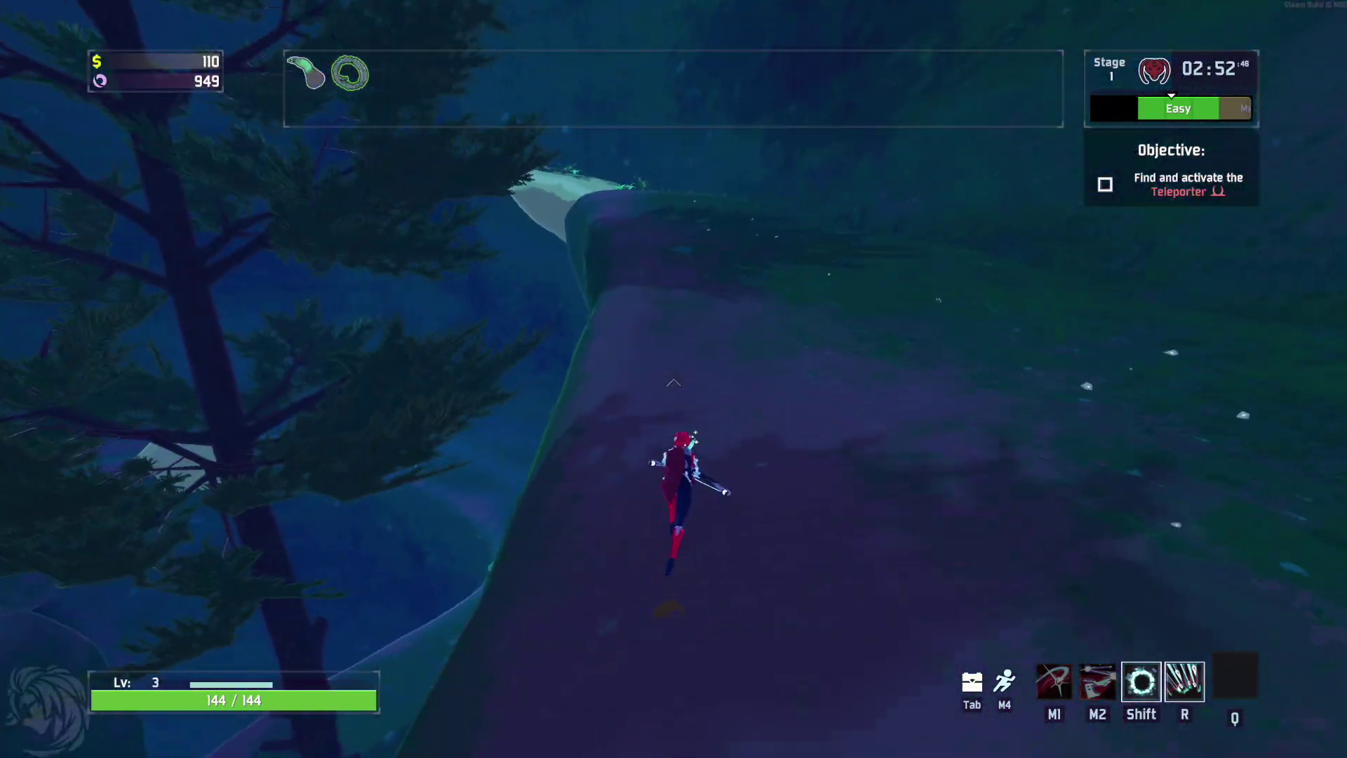
key("w")
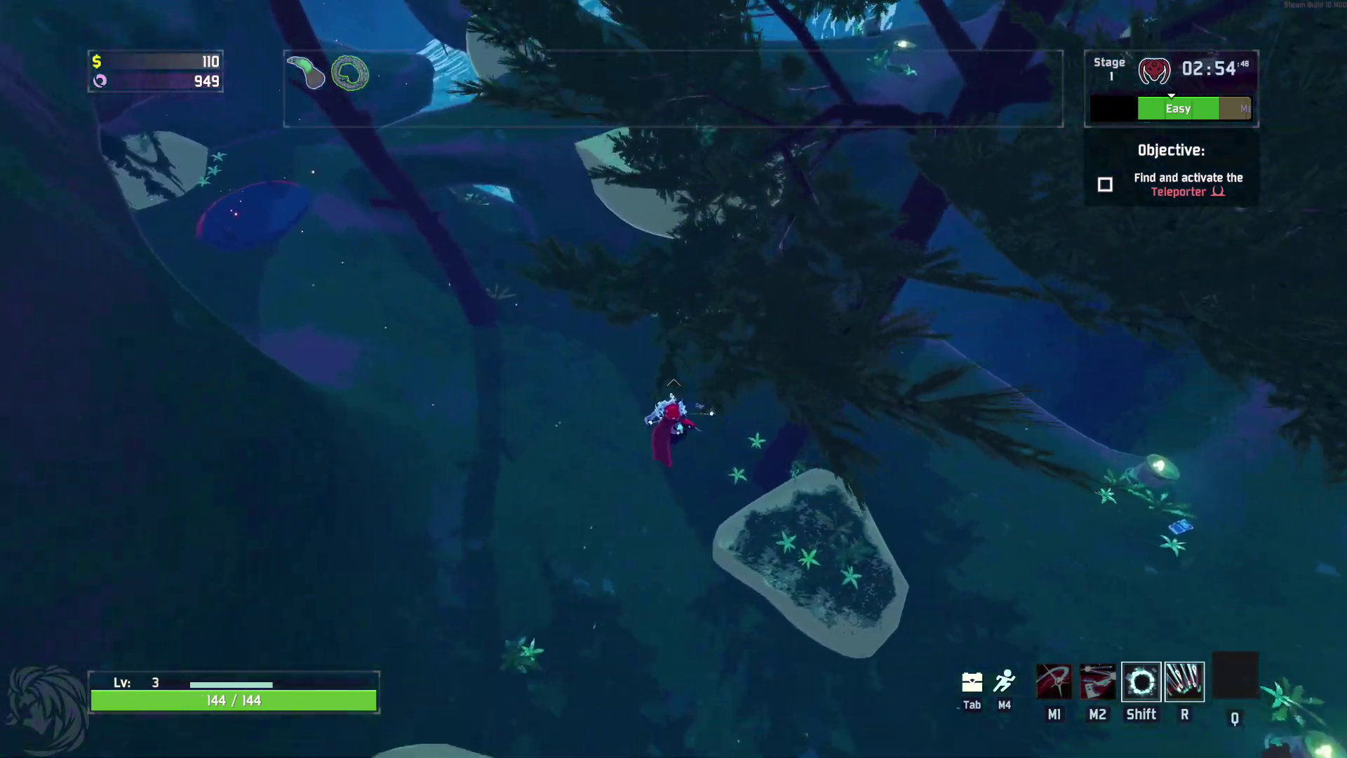
key("w")
key("shift")
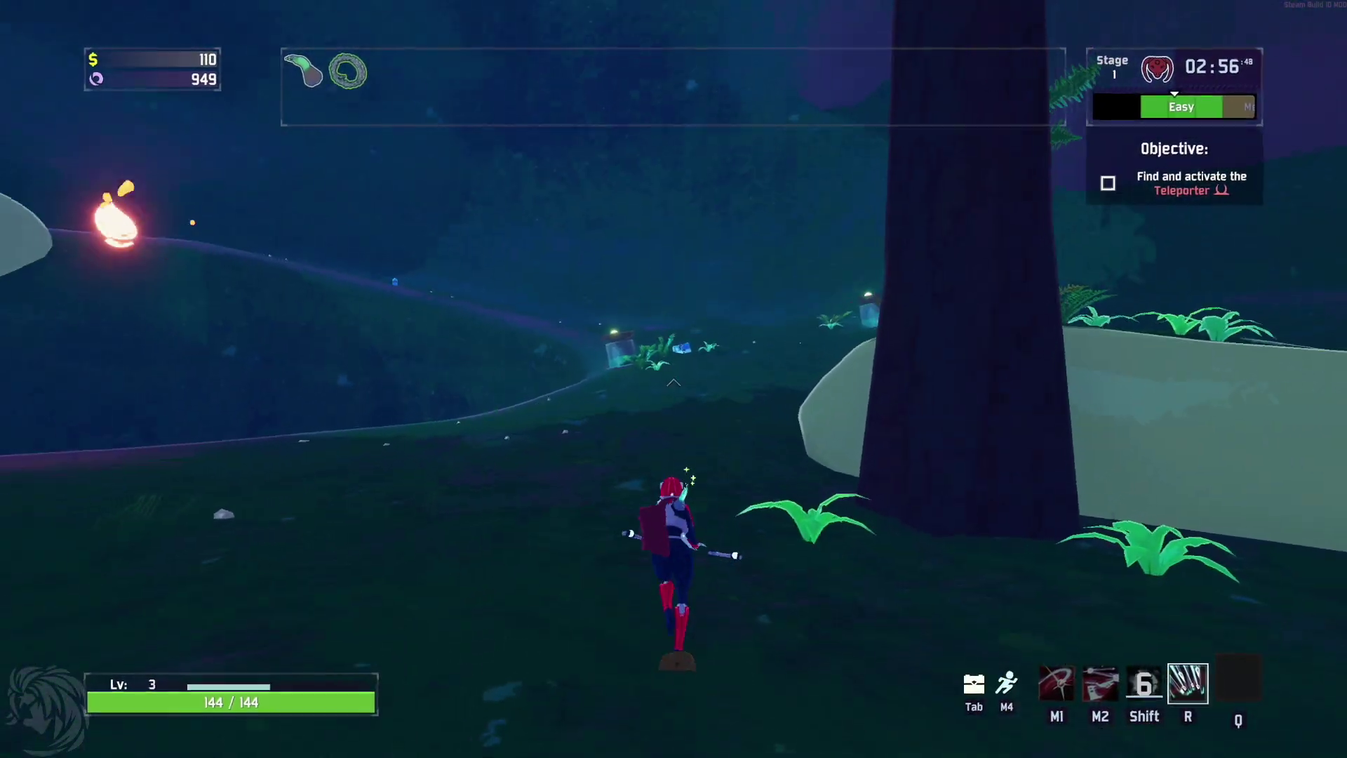
Kill the flaming wisp above the lower slope with arrows and a glaive throw
key("w")
left_click(674, 379)
right_click(673, 379)
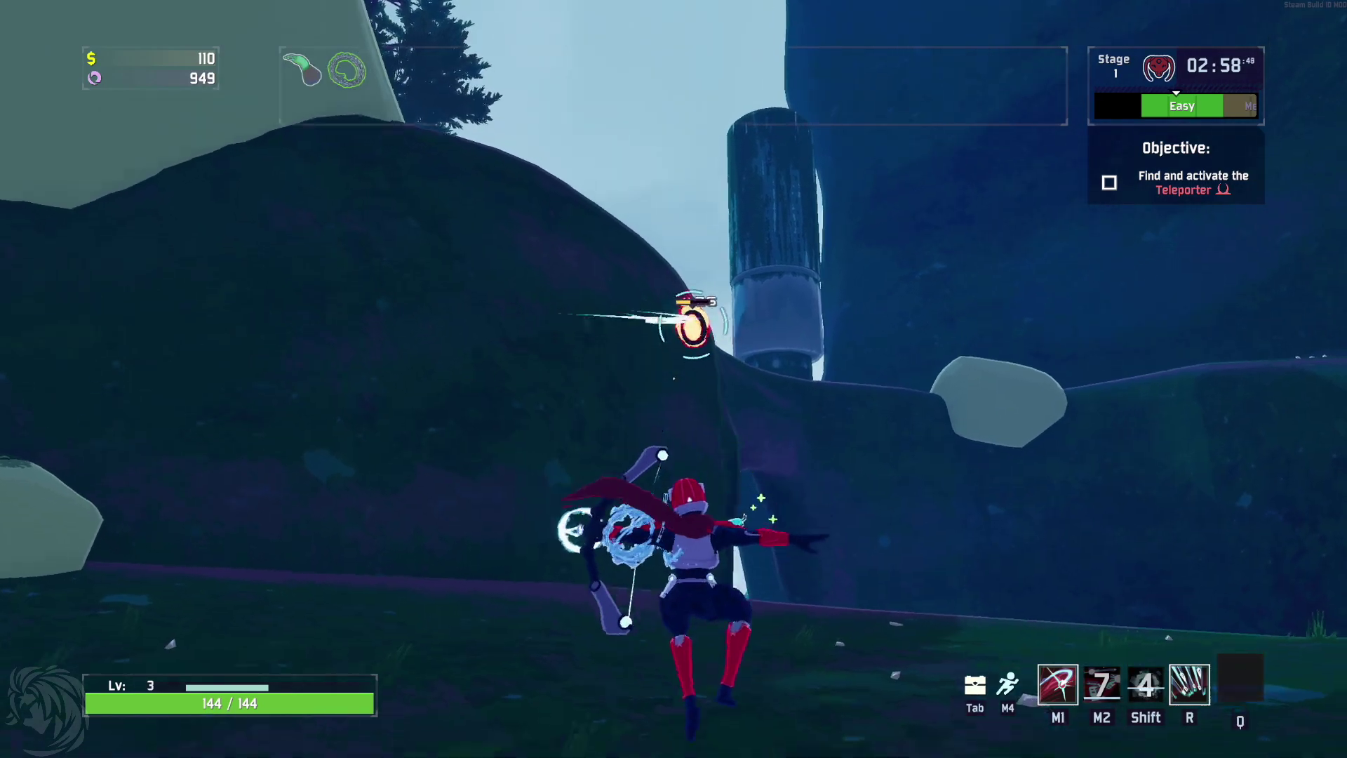
Open the blue chest beside the ferns and collect the Fresh Meat item
key("w")
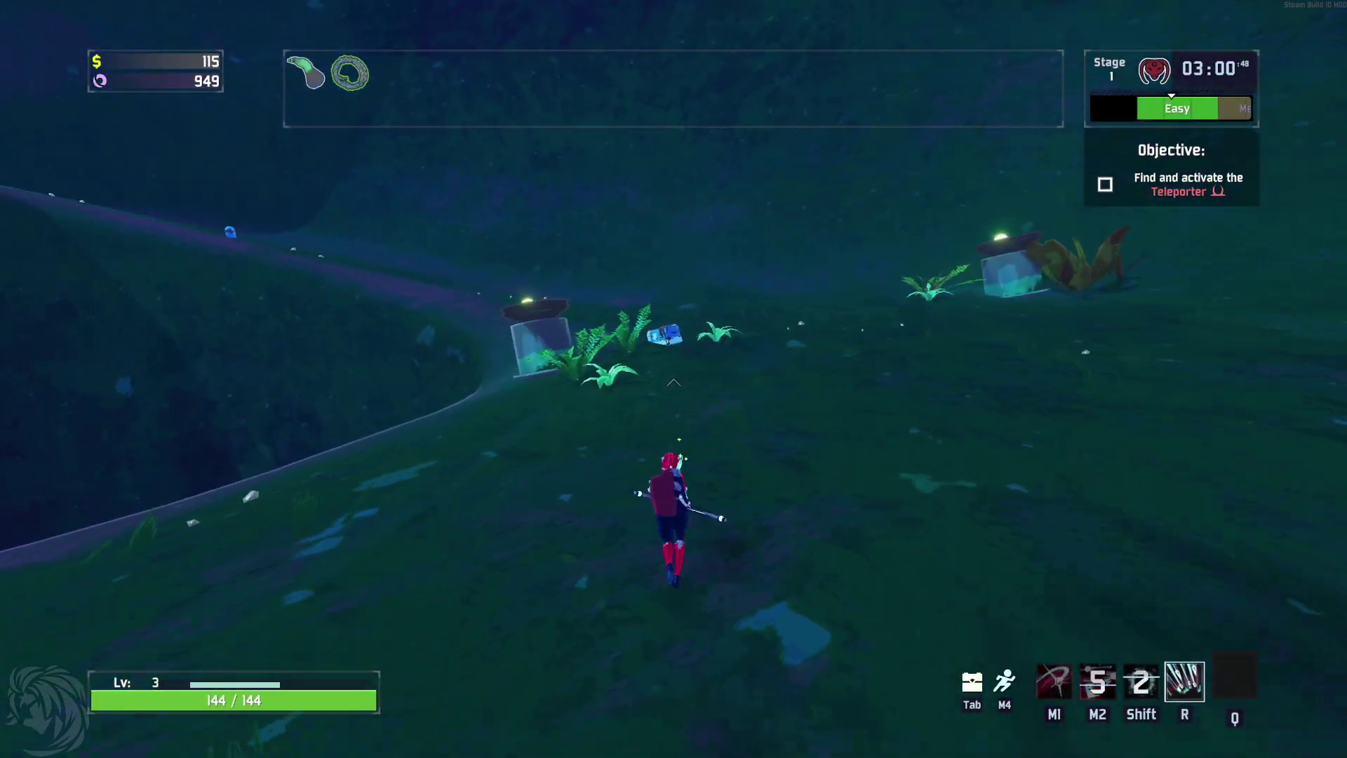
key("w")
key("e")
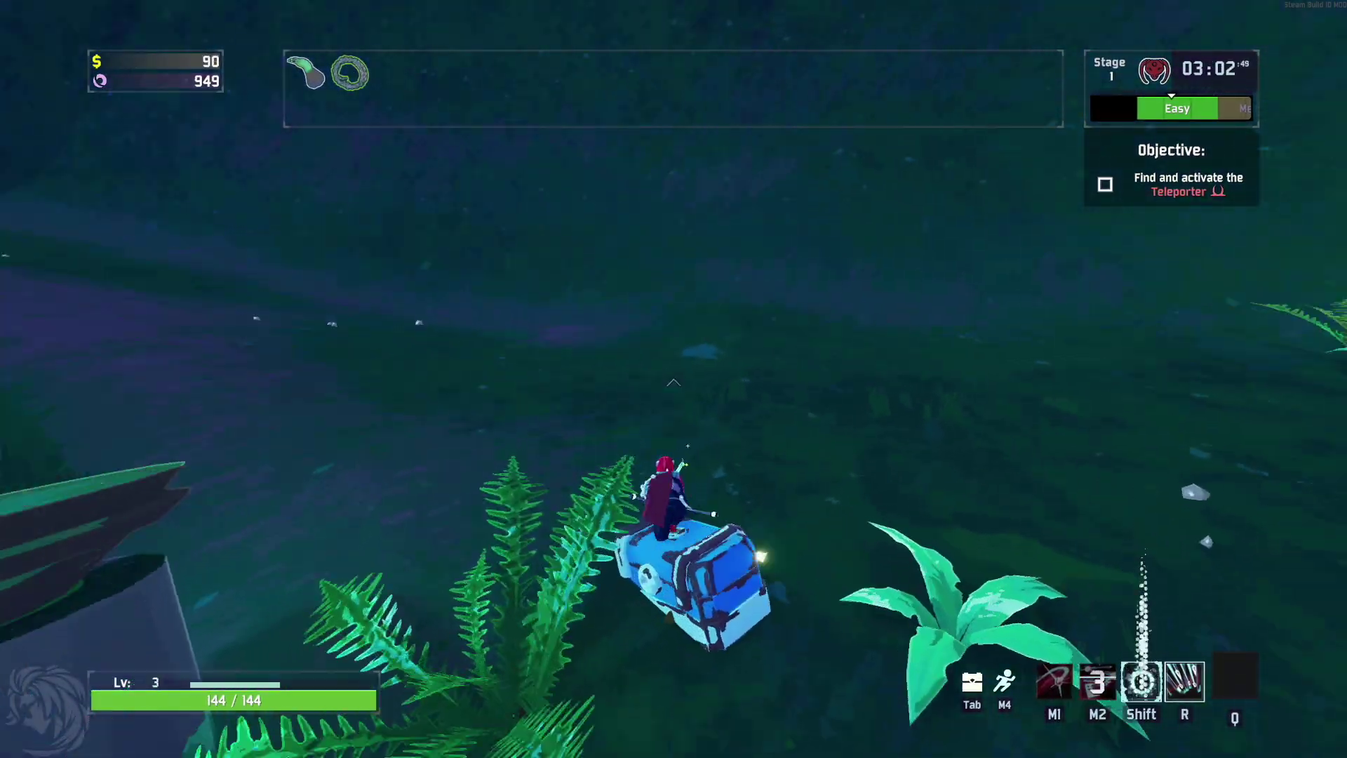
key("w")
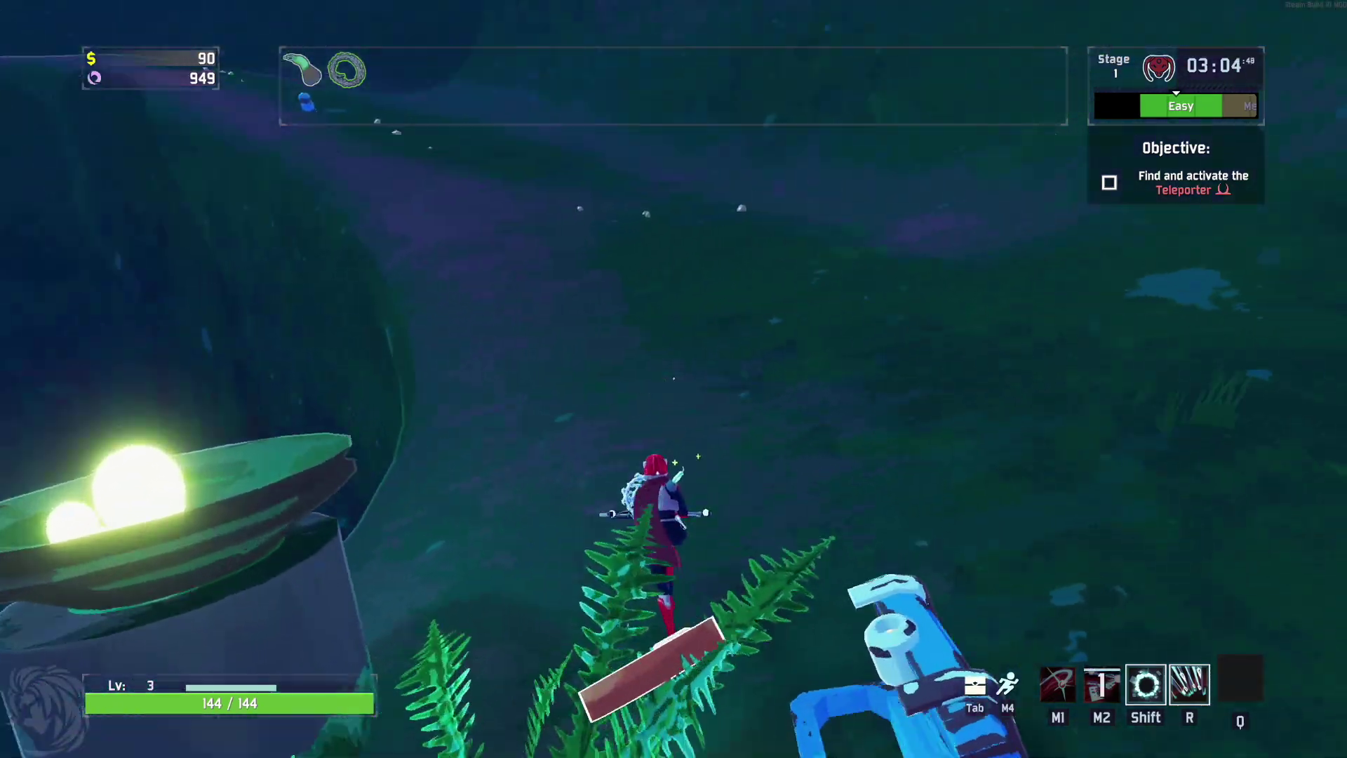
Follow the cliffside path to the barrel and kill the purple lizard enemies ahead with arrows and a glaive throw
key("w")
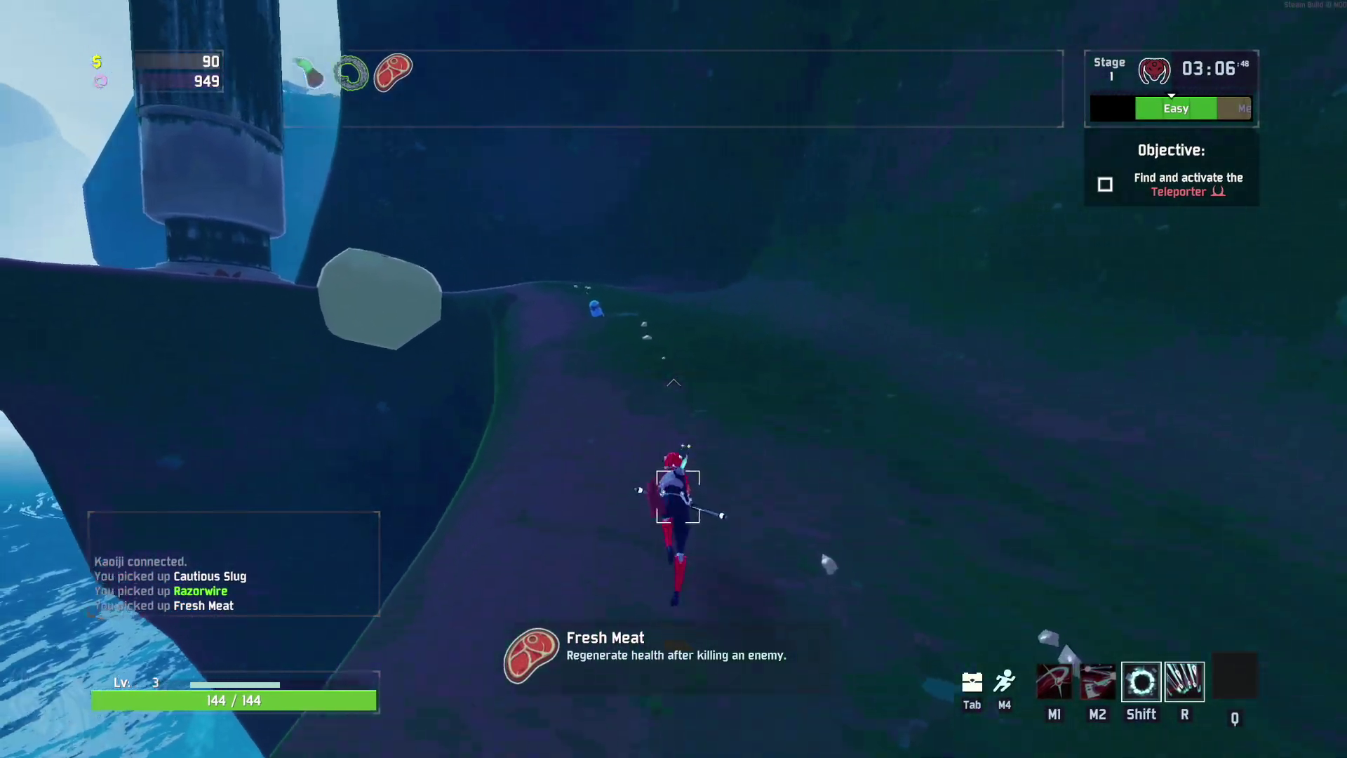
key("w")
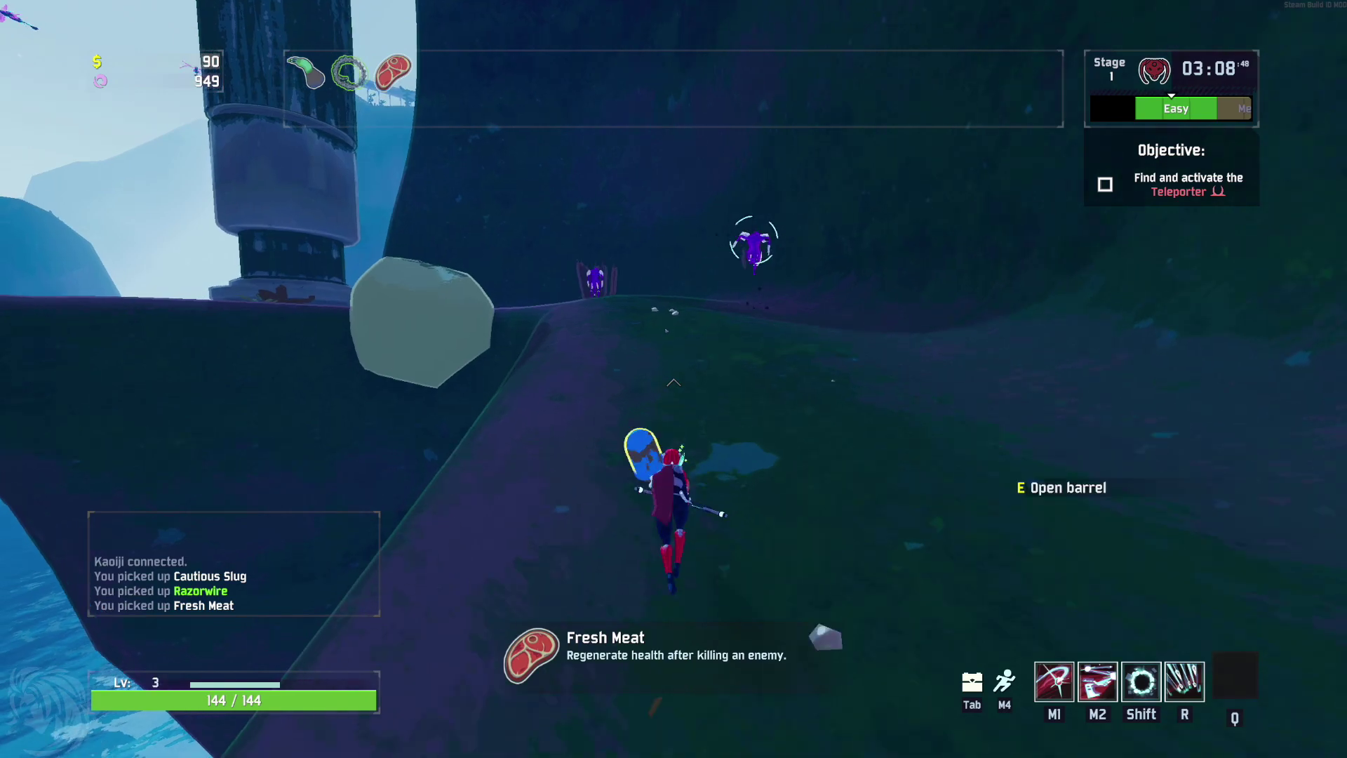
left_click(673, 379)
right_click(674, 379)
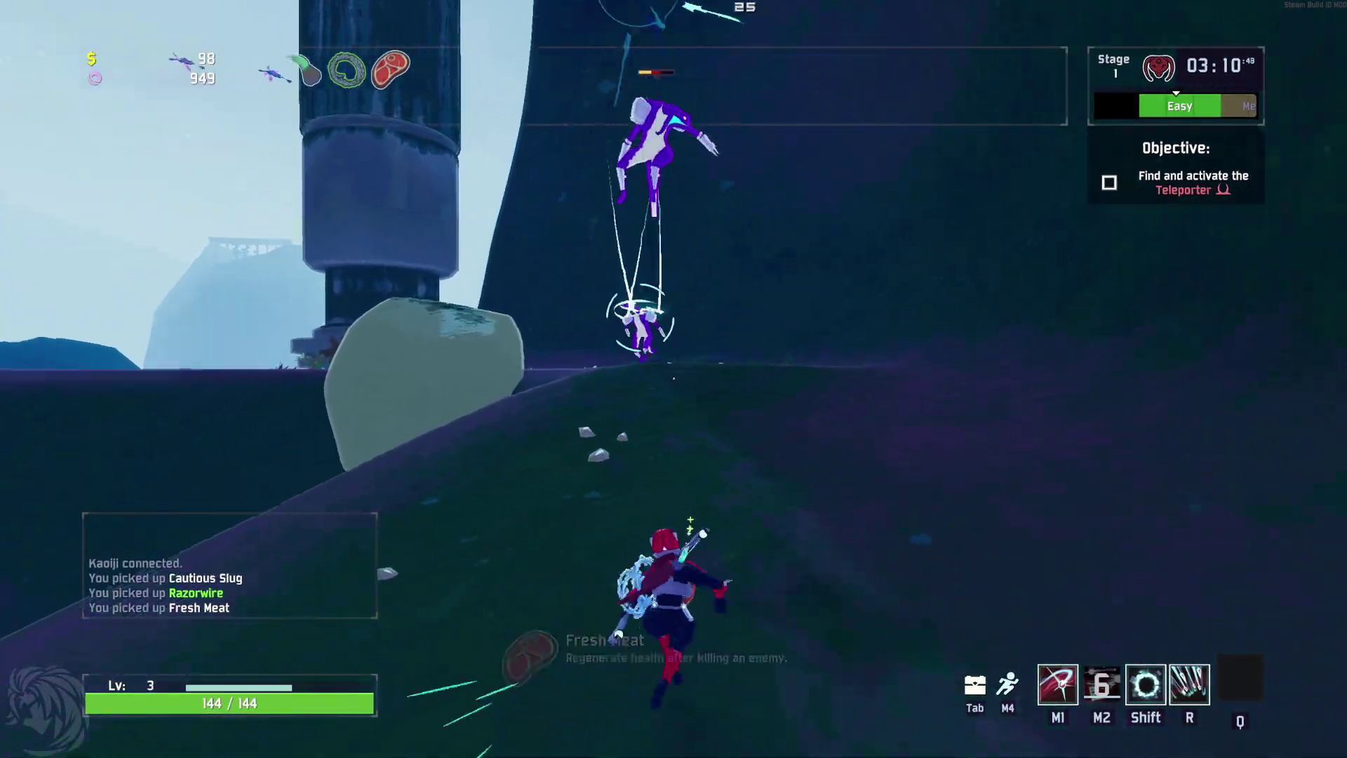
key("w")
left_click(673, 379)
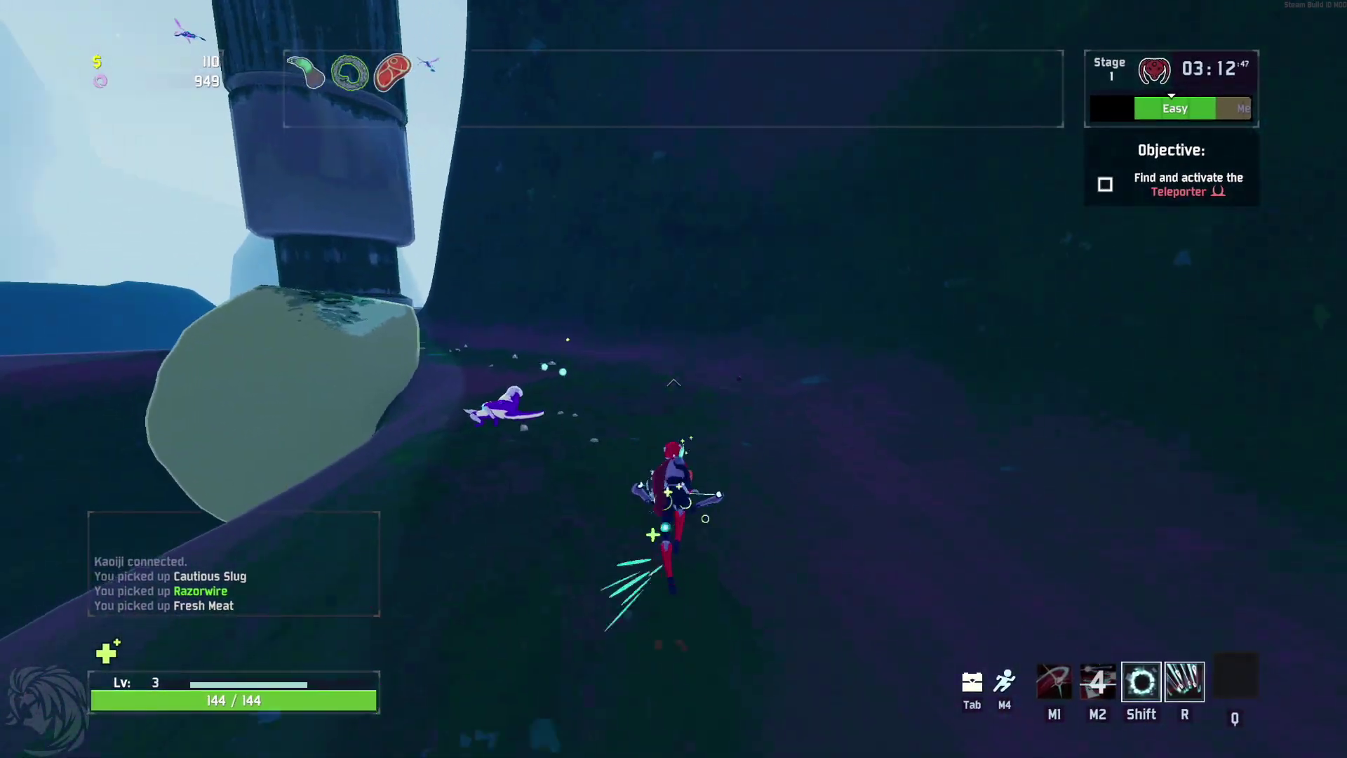
Defeat the tan-shelled beetle and the remaining enemies along the cliffside path with arrows and a glaive throw
key("w")
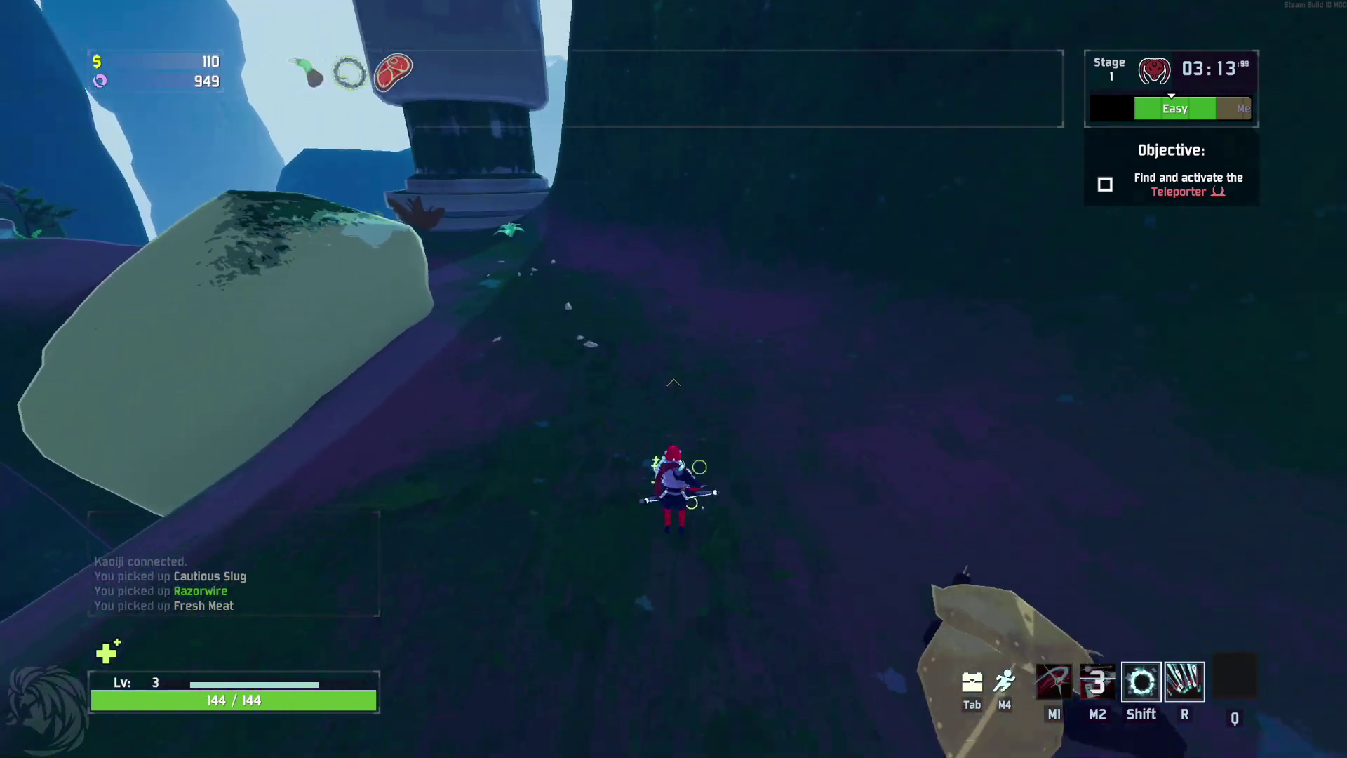
left_click(674, 379)
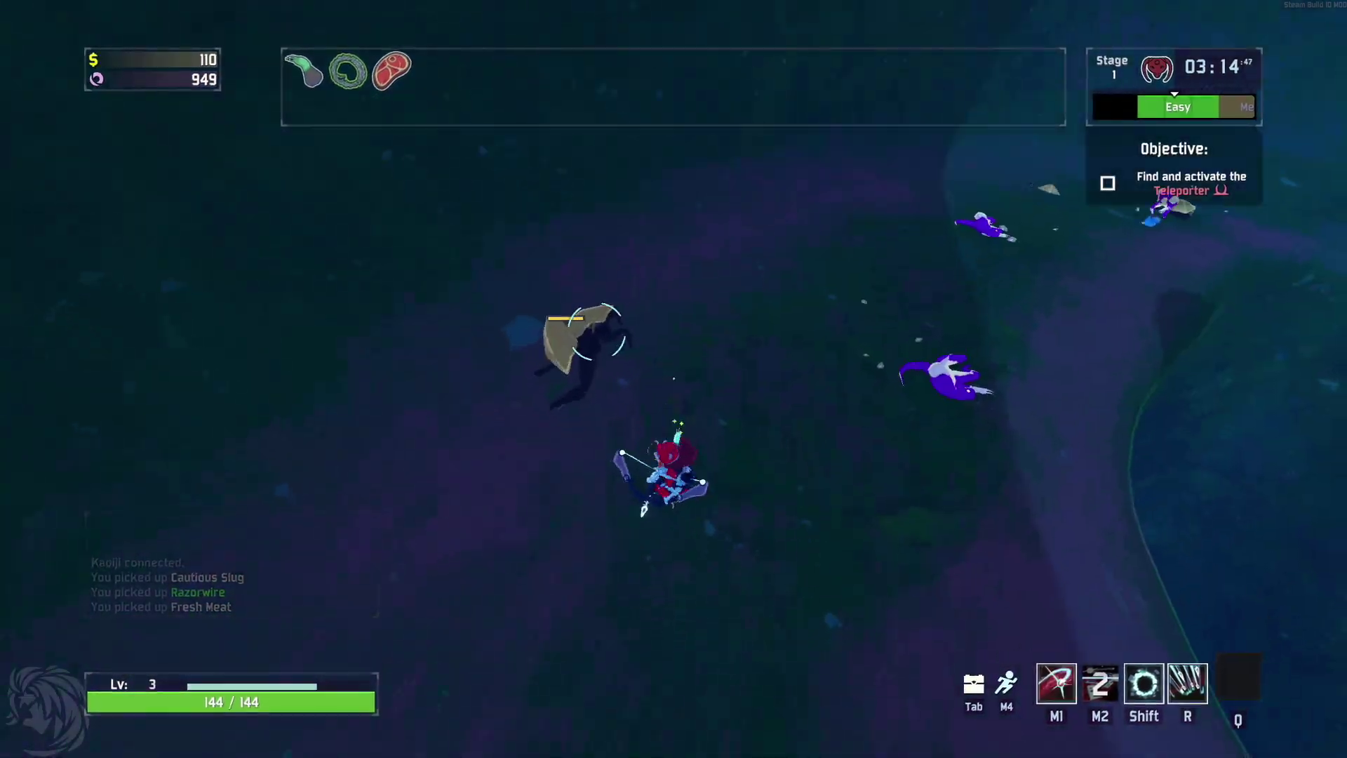
key("w")
left_click(673, 379)
right_click(674, 379)
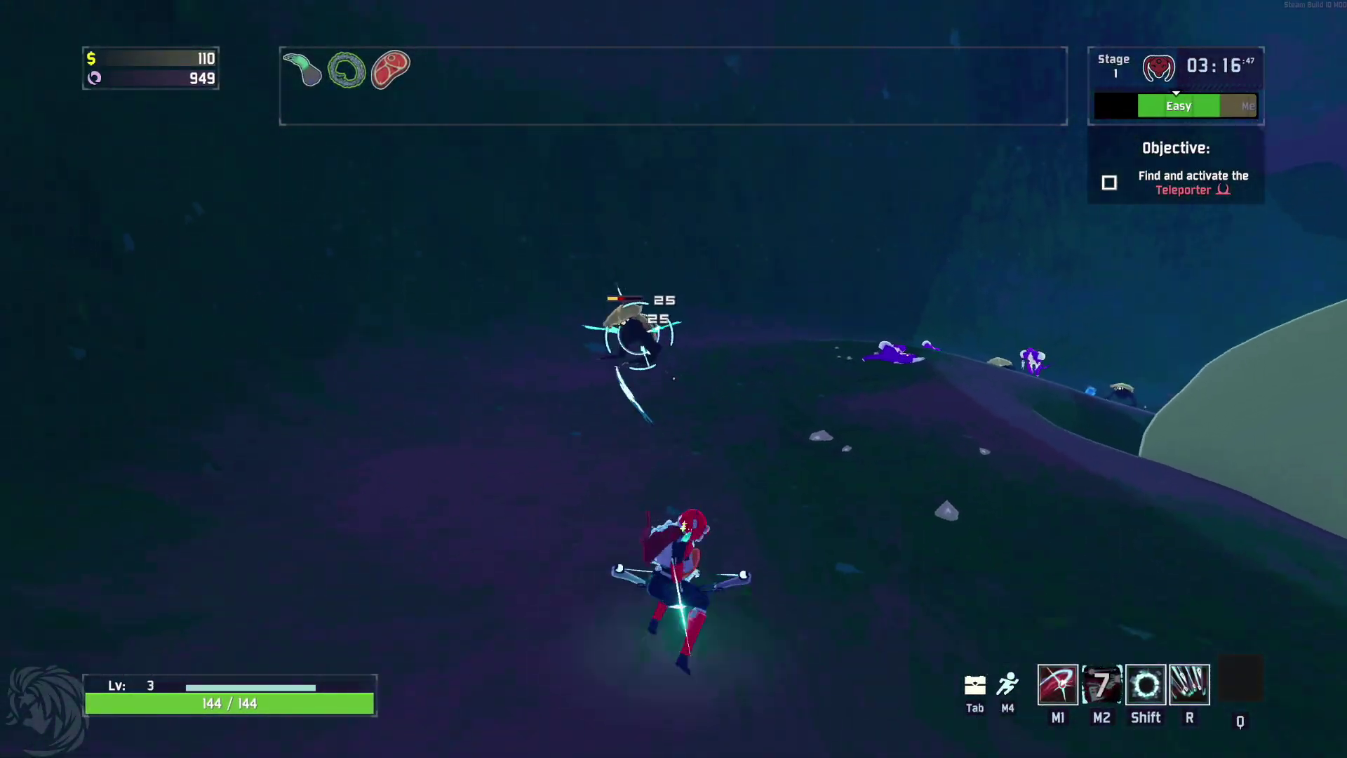
key("w")
left_click(674, 379)
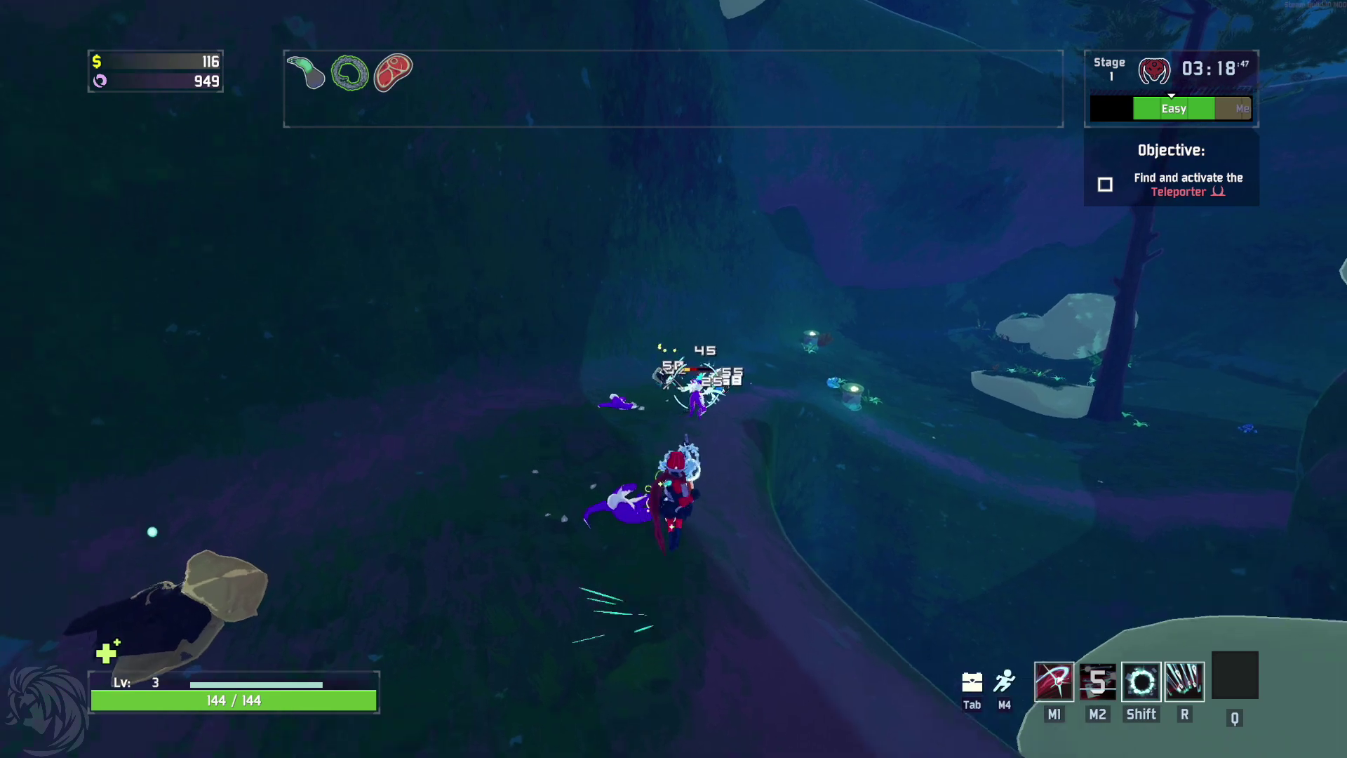
key("w")
left_click(674, 379)
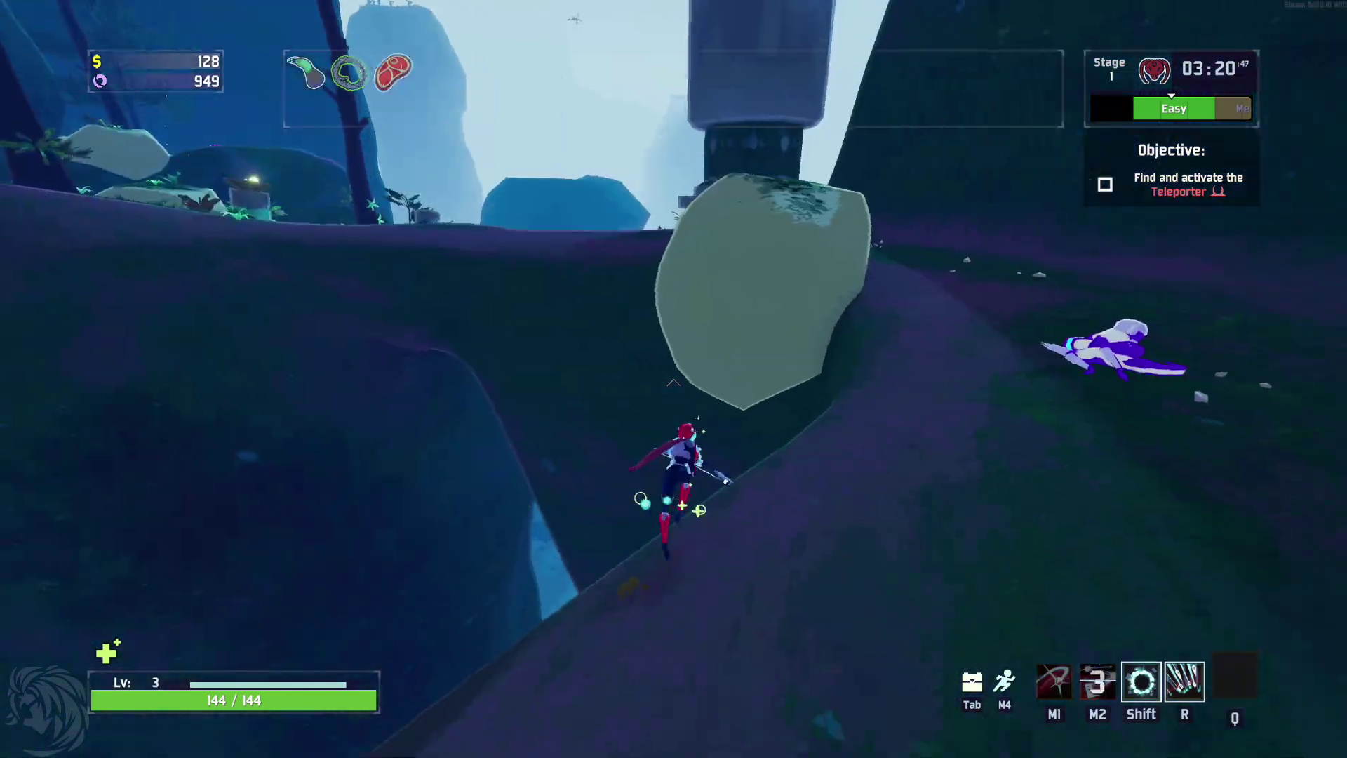
Run past the large boulder and along the cliffside path to the grassy rise beyond the glowing brazier
key("w")
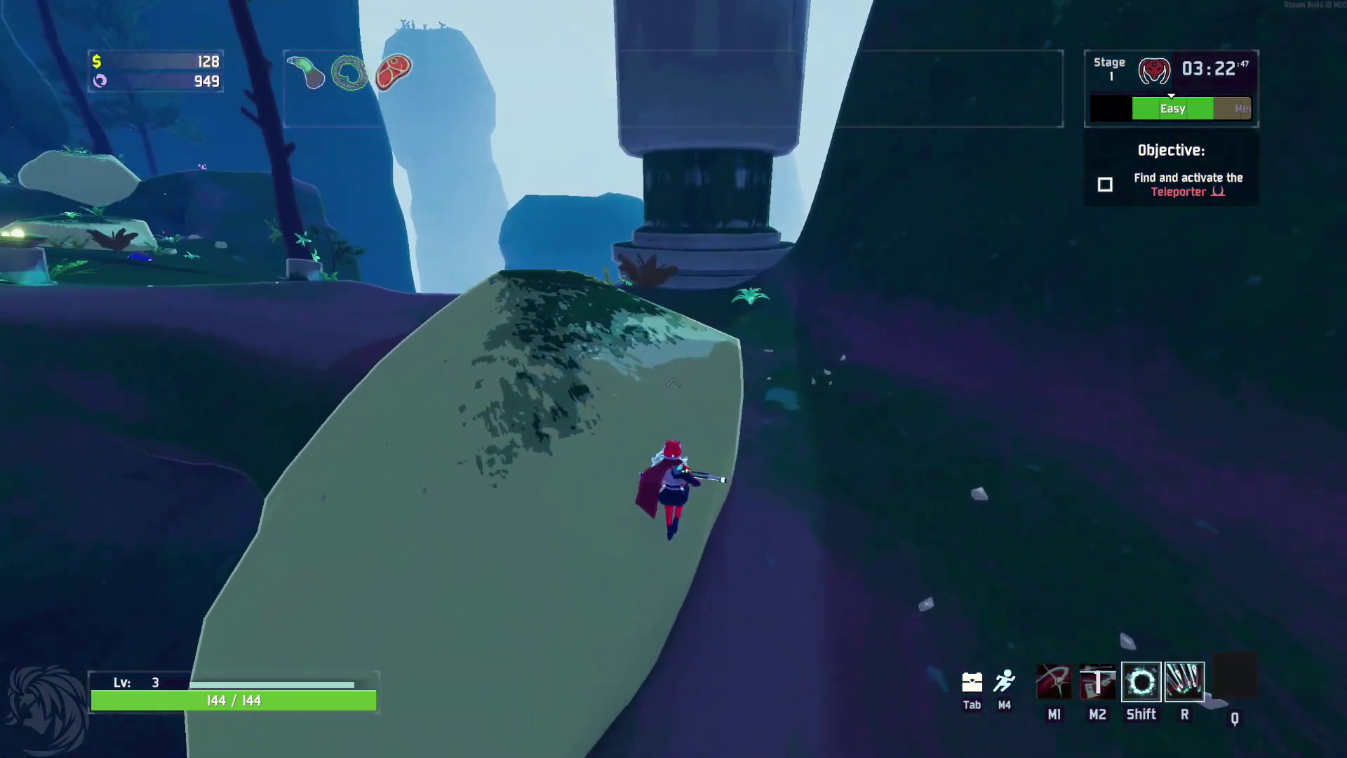
key("w")
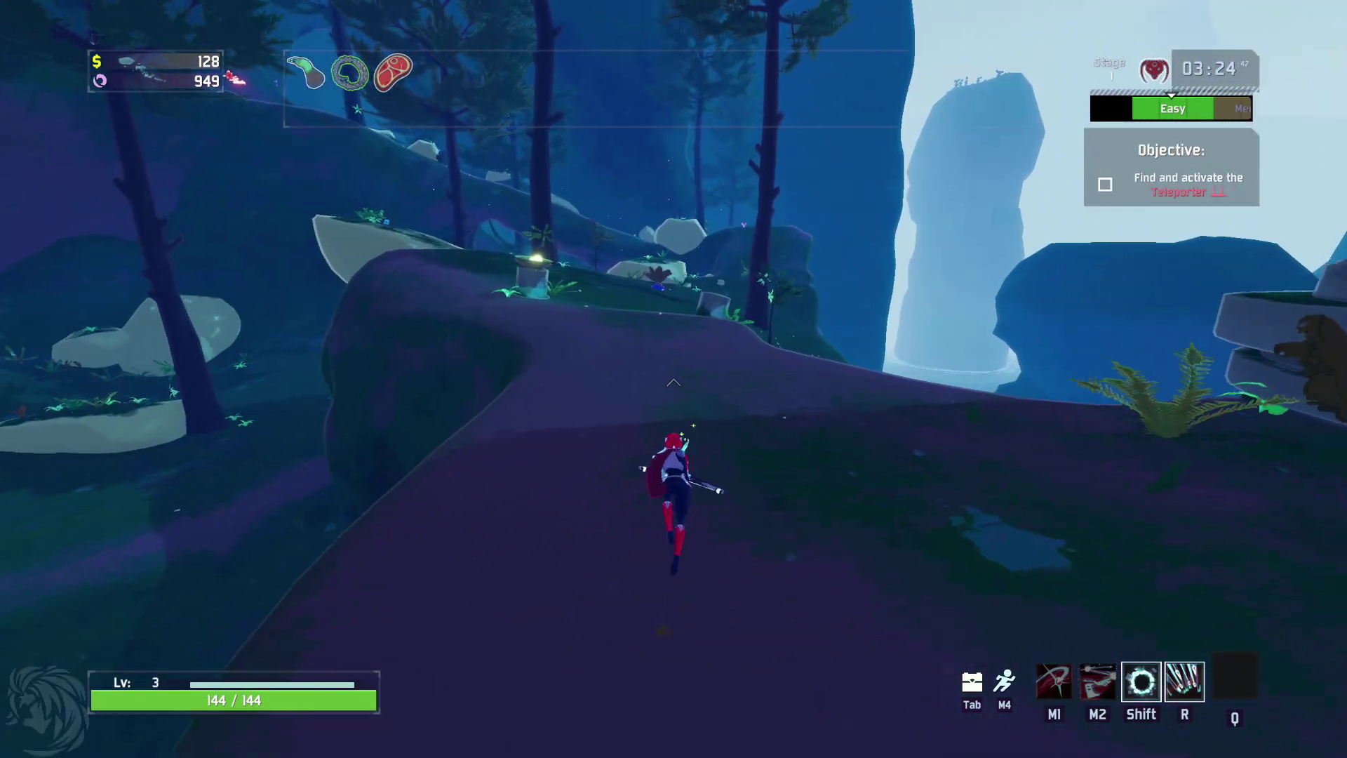
key("w")
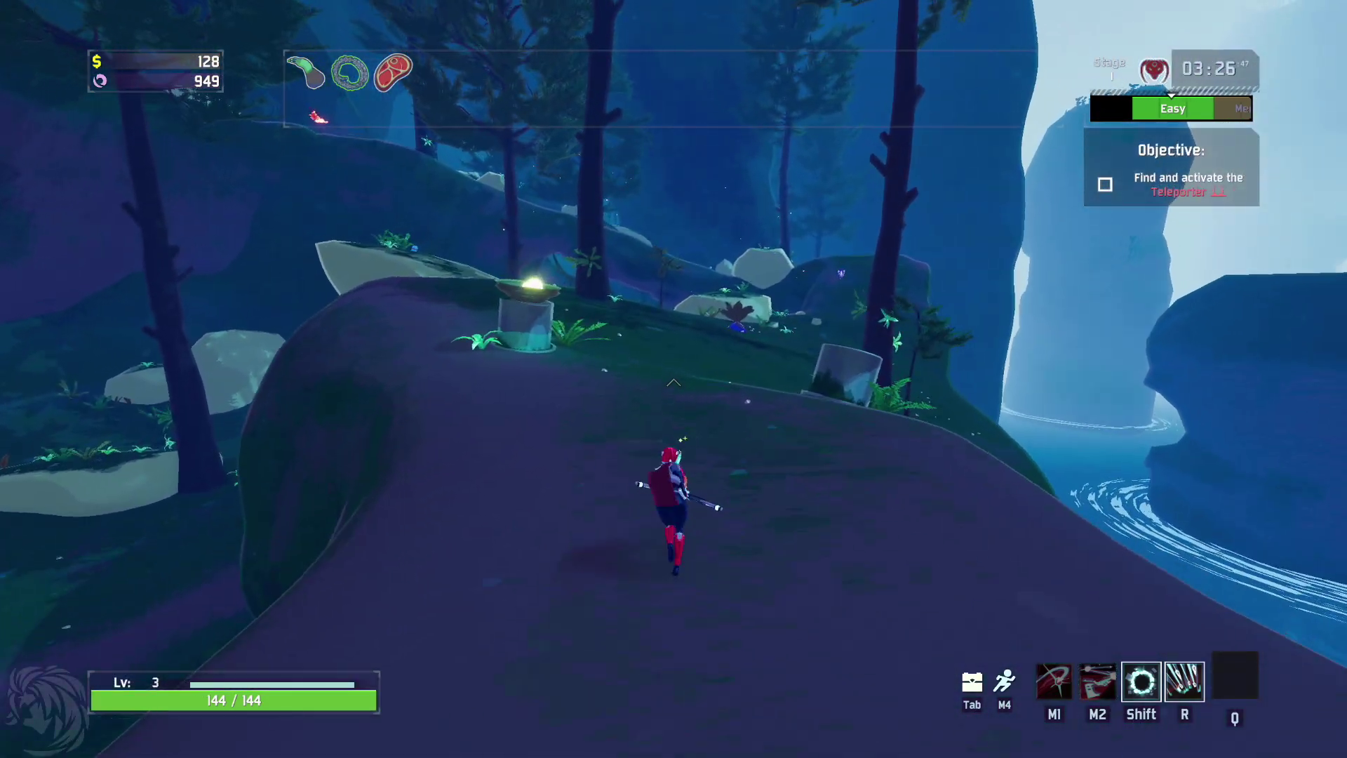
key("w")
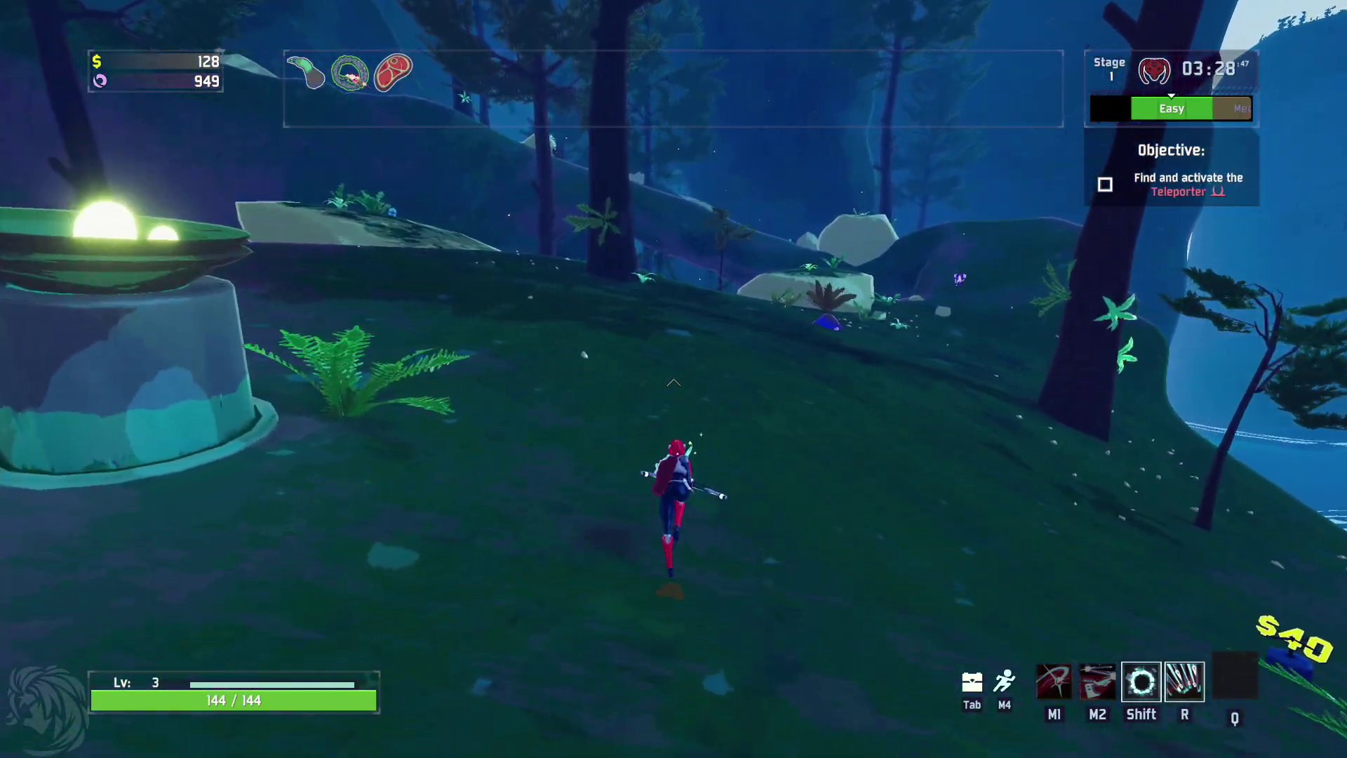
key("w")
key("w")
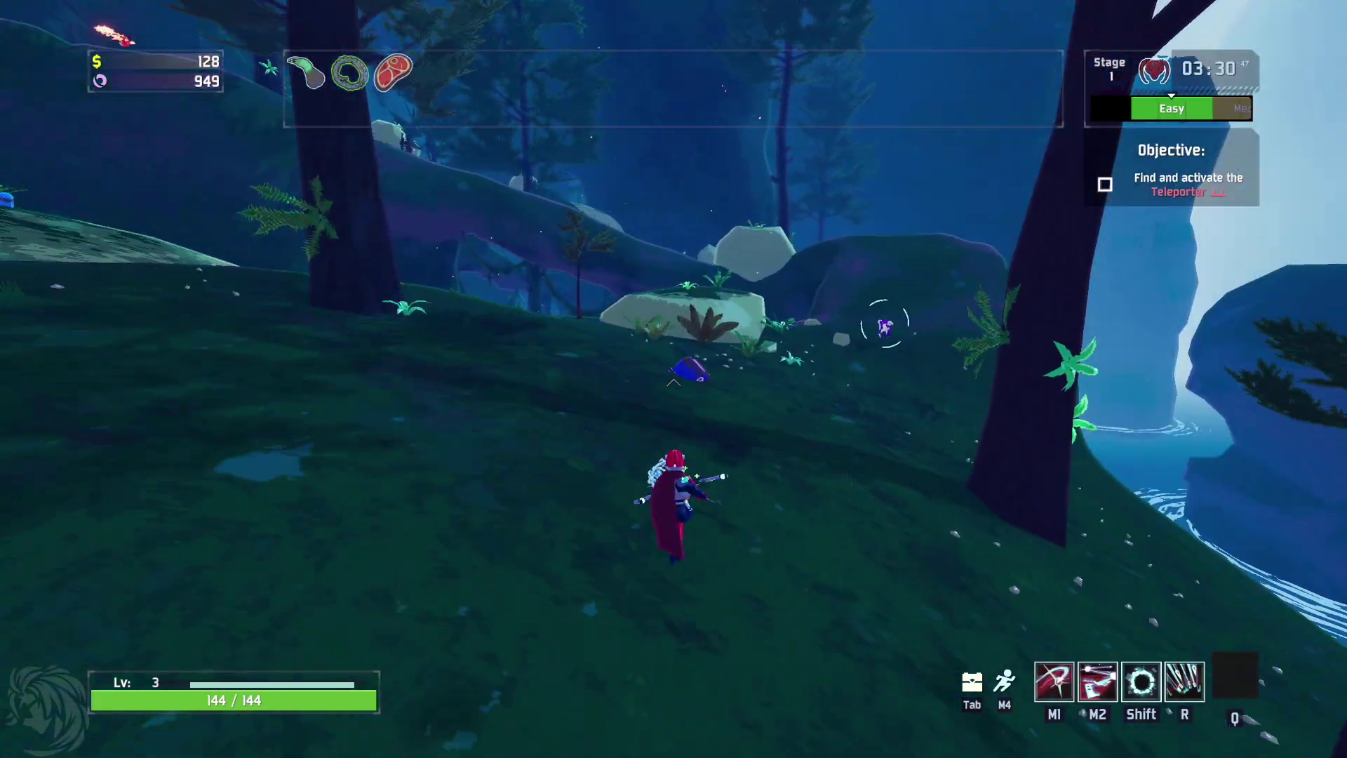
Hit the purple lizard with a glaive and arrows, and open the blue chest to collect the Topaz Brooch
right_click(673, 379)
left_click(674, 379)
key("w")
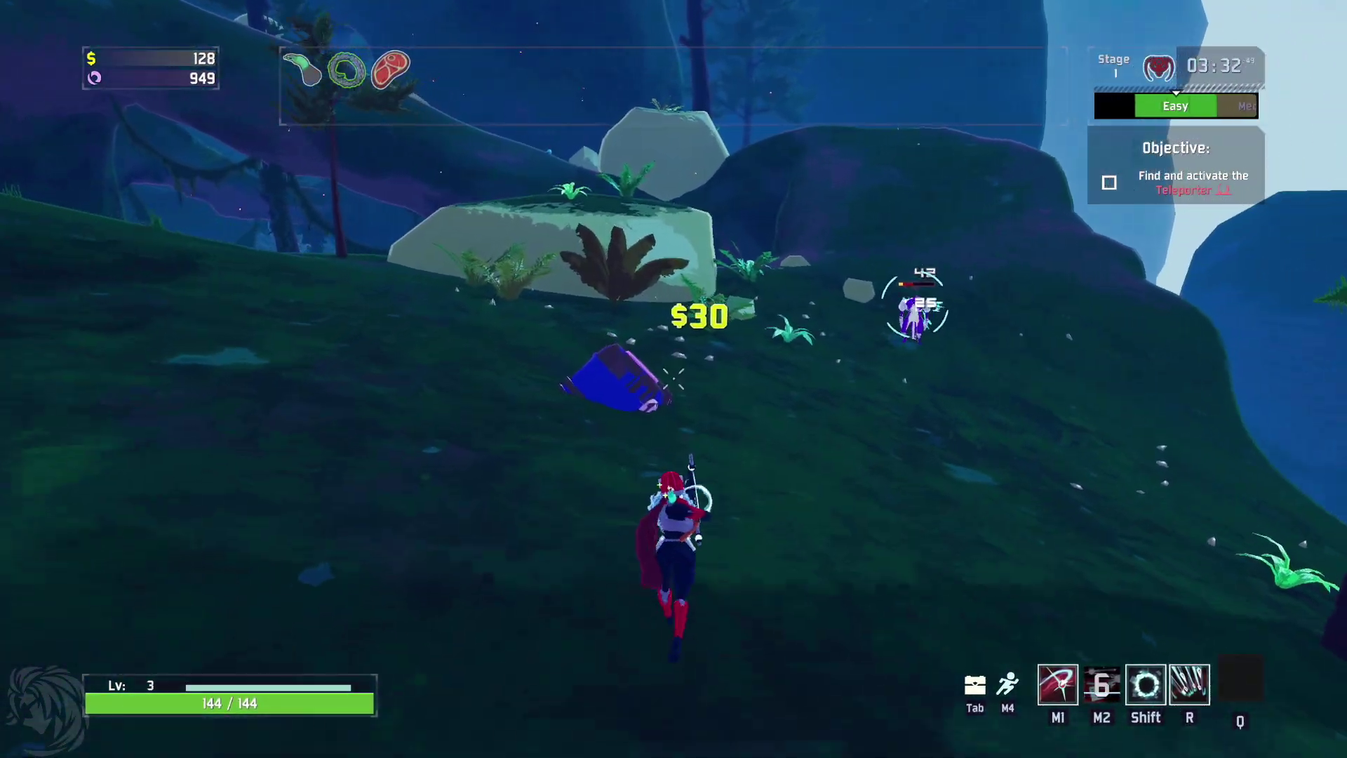
key("e")
Fight the purple lizards around the opened chest with arrows and a glaive throw while strafing
key("w")
left_click(674, 379)
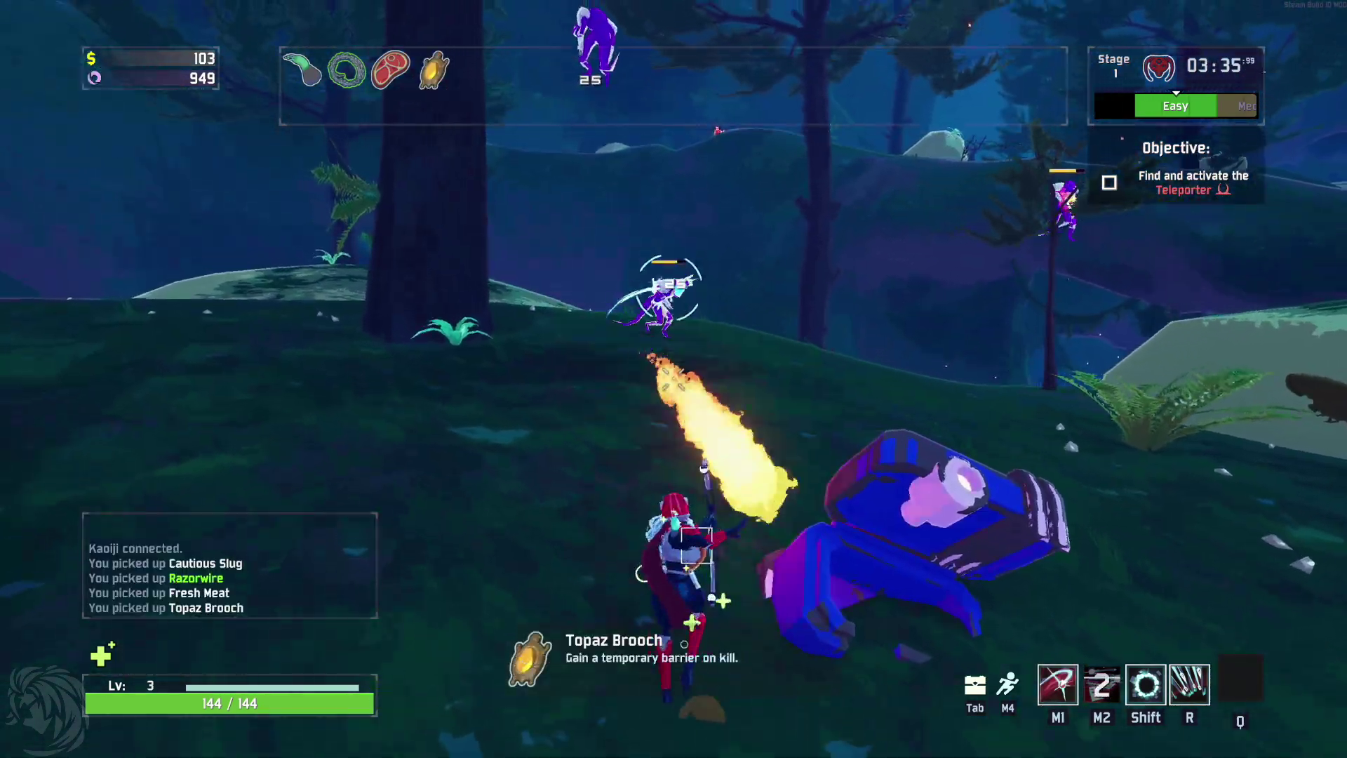
key("a")
left_click(674, 379)
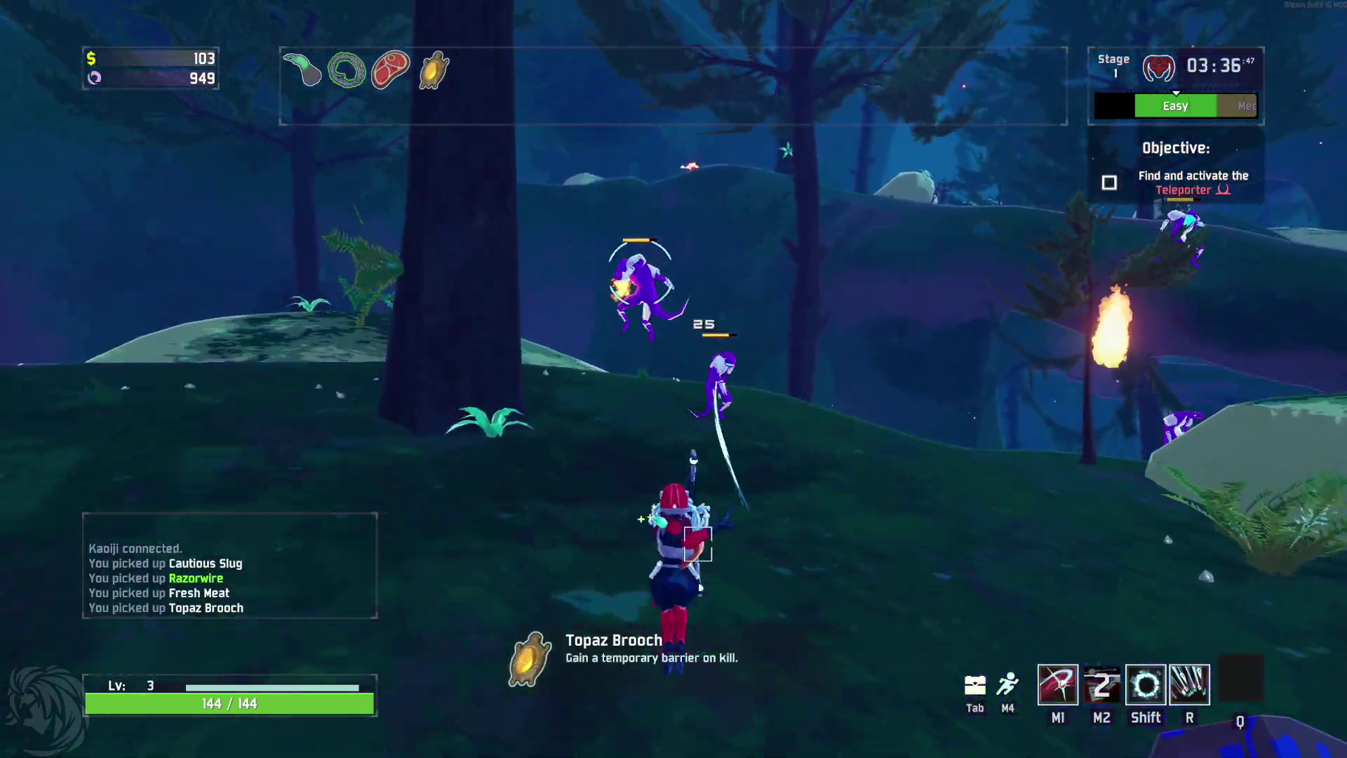
right_click(674, 379)
left_click(674, 379)
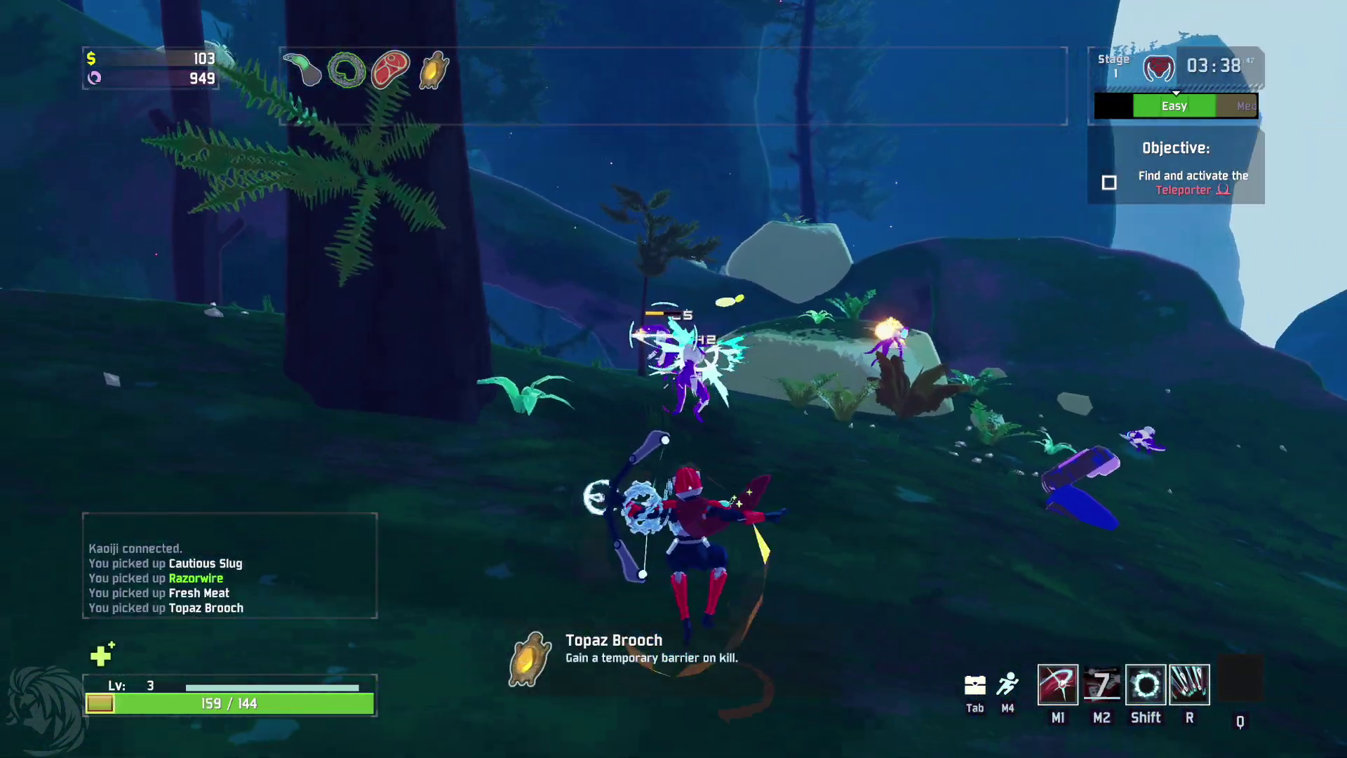
Cross the mossy rock with the ferns and run over the grassy ridge toward the pale boulder, shooting arrows
key("w")
key("w")
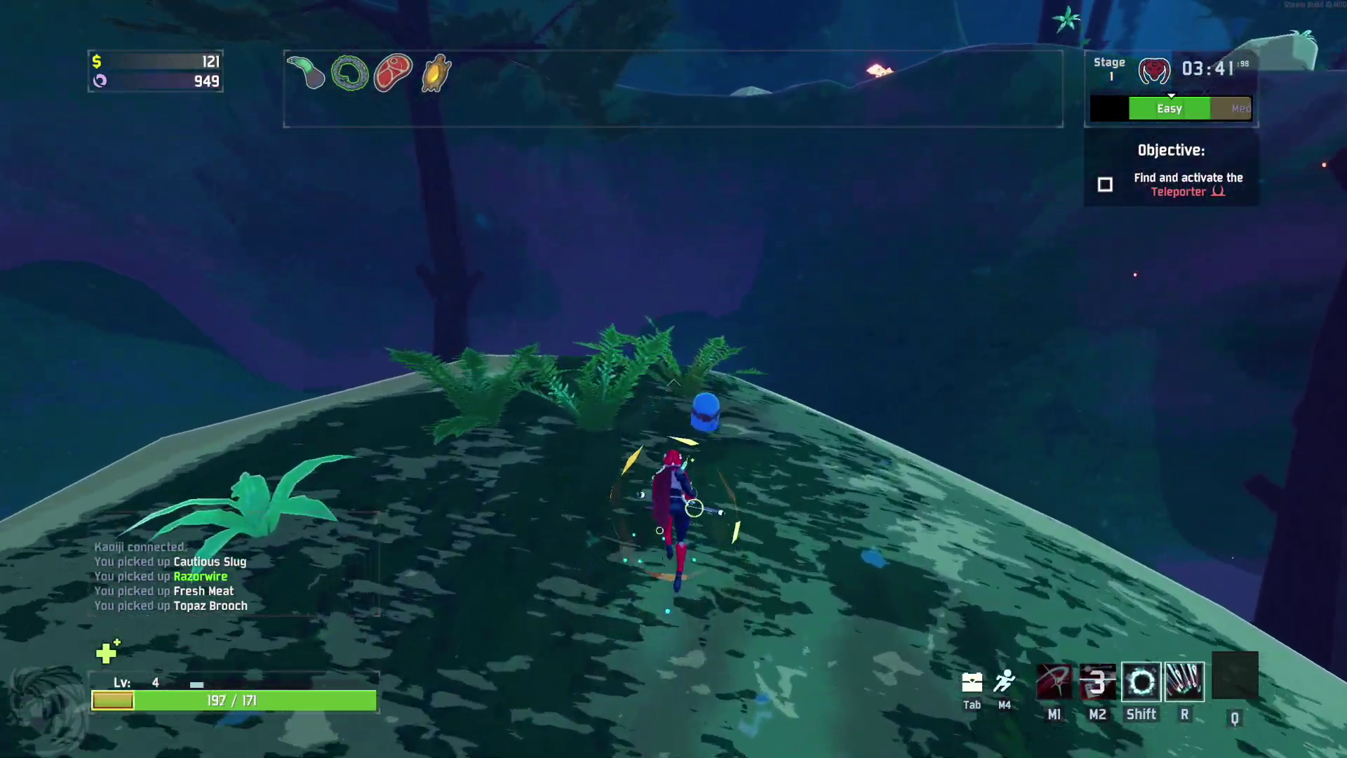
key("w")
left_click(674, 379)
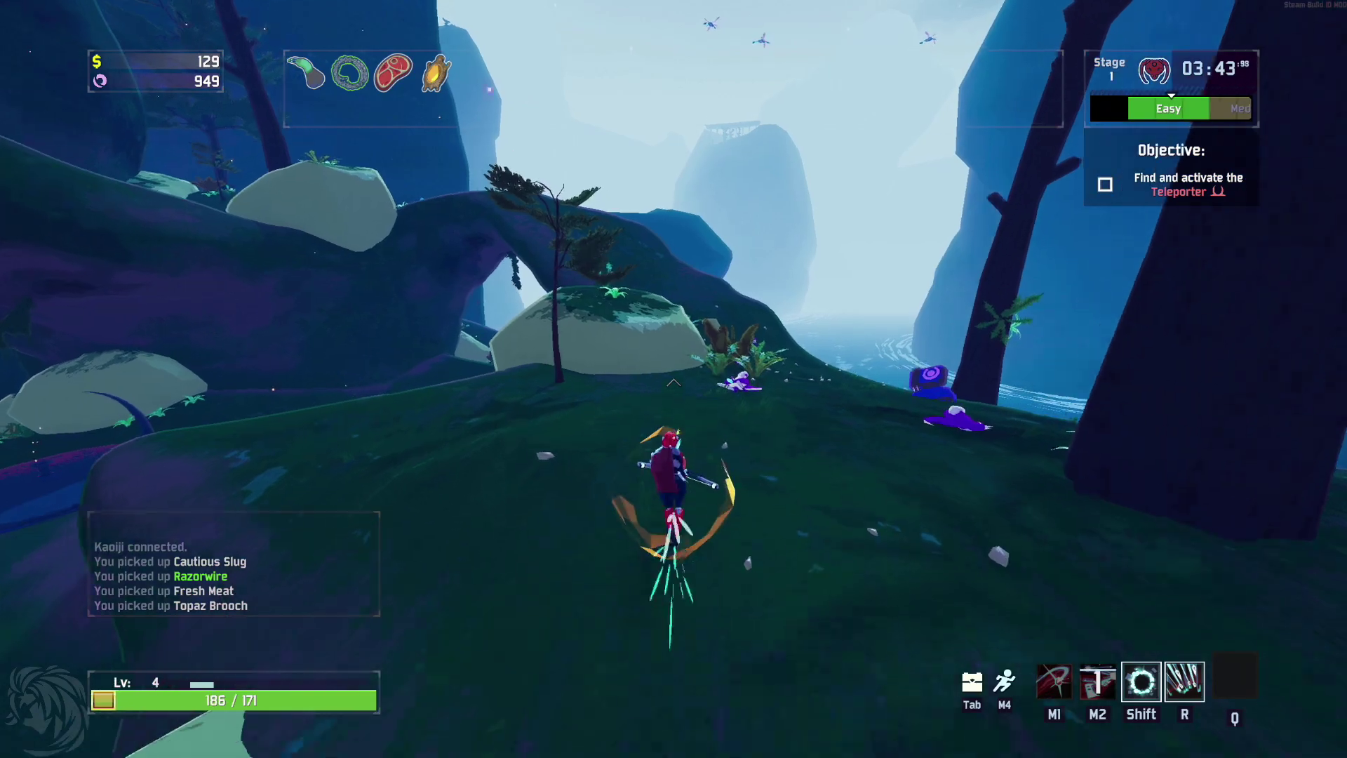
key("w")
left_click(674, 379)
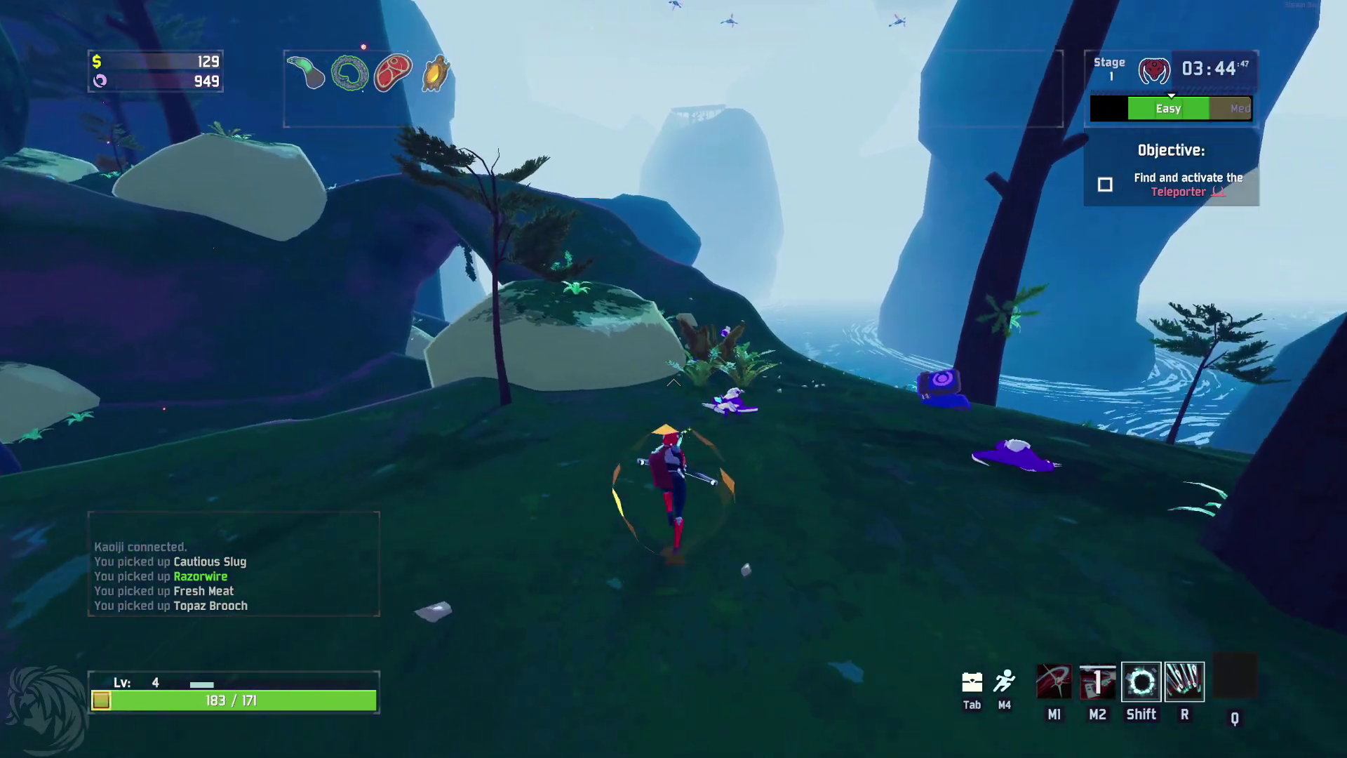
key("w")
key("space")
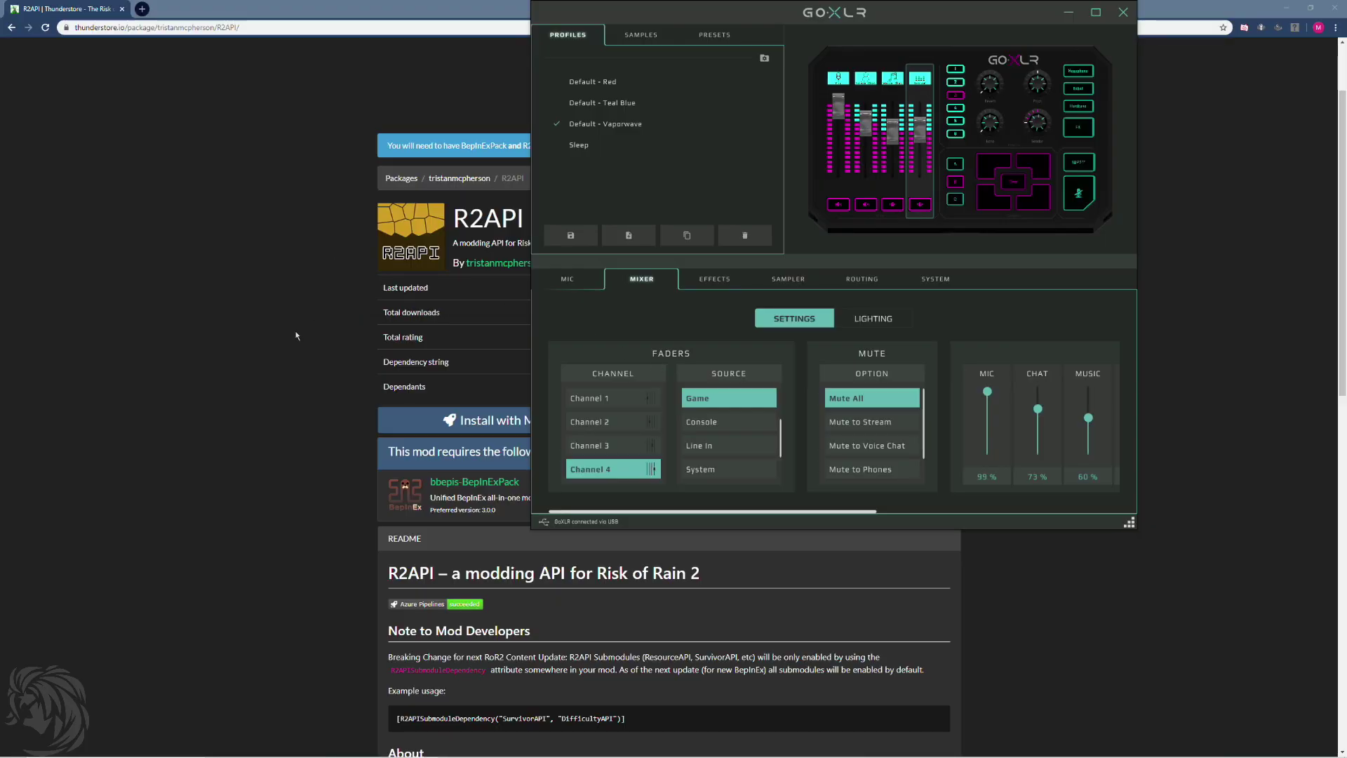
Bring the R2API page to the front and try its mod manager installation, declining to open RoR2ModManager
left_click(272, 342)
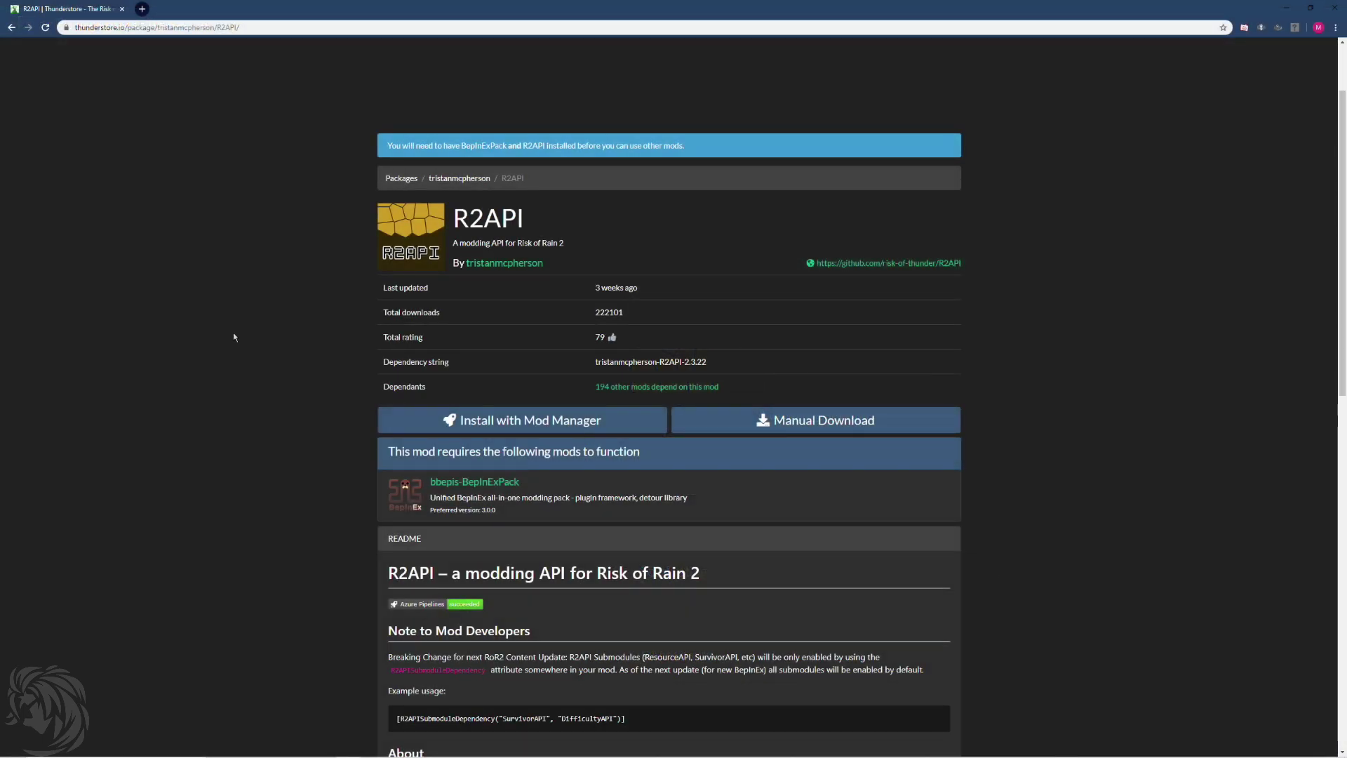
left_click(534, 427)
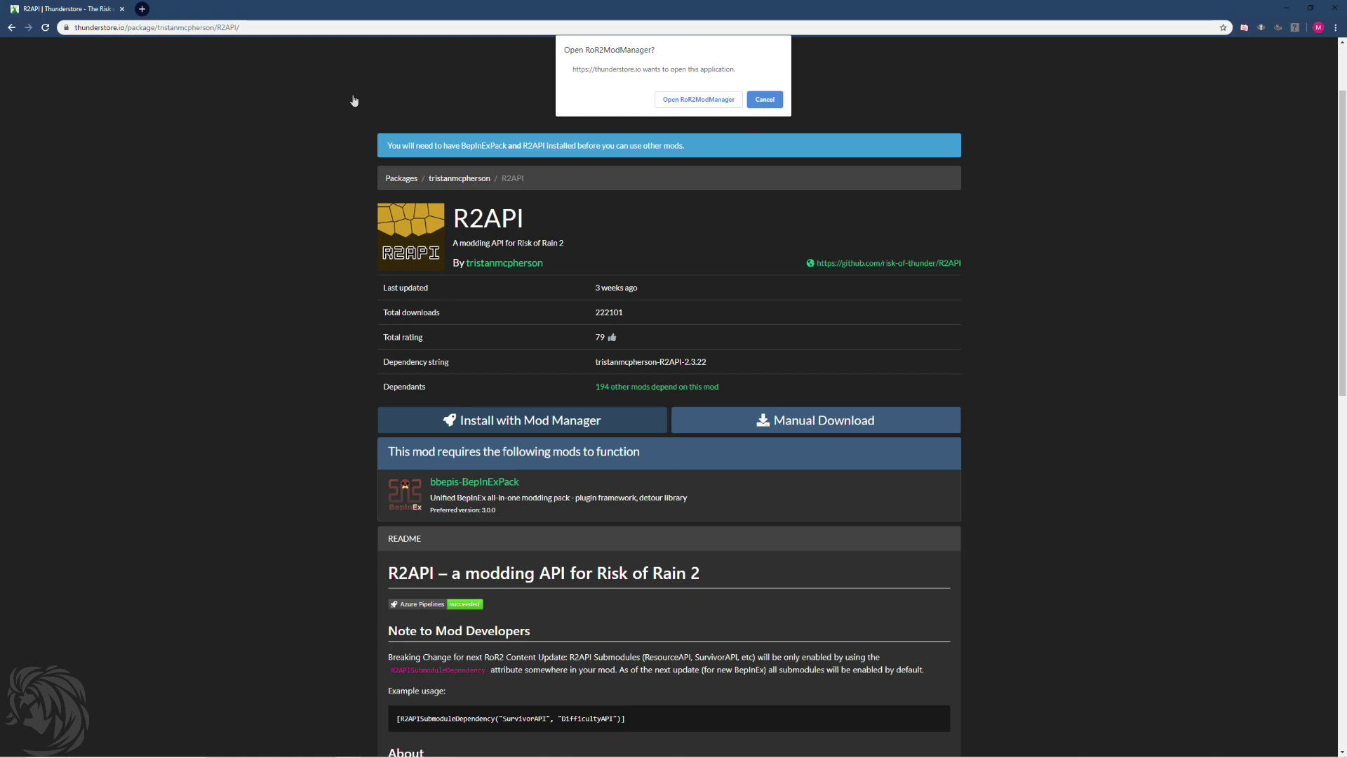
left_click(764, 98)
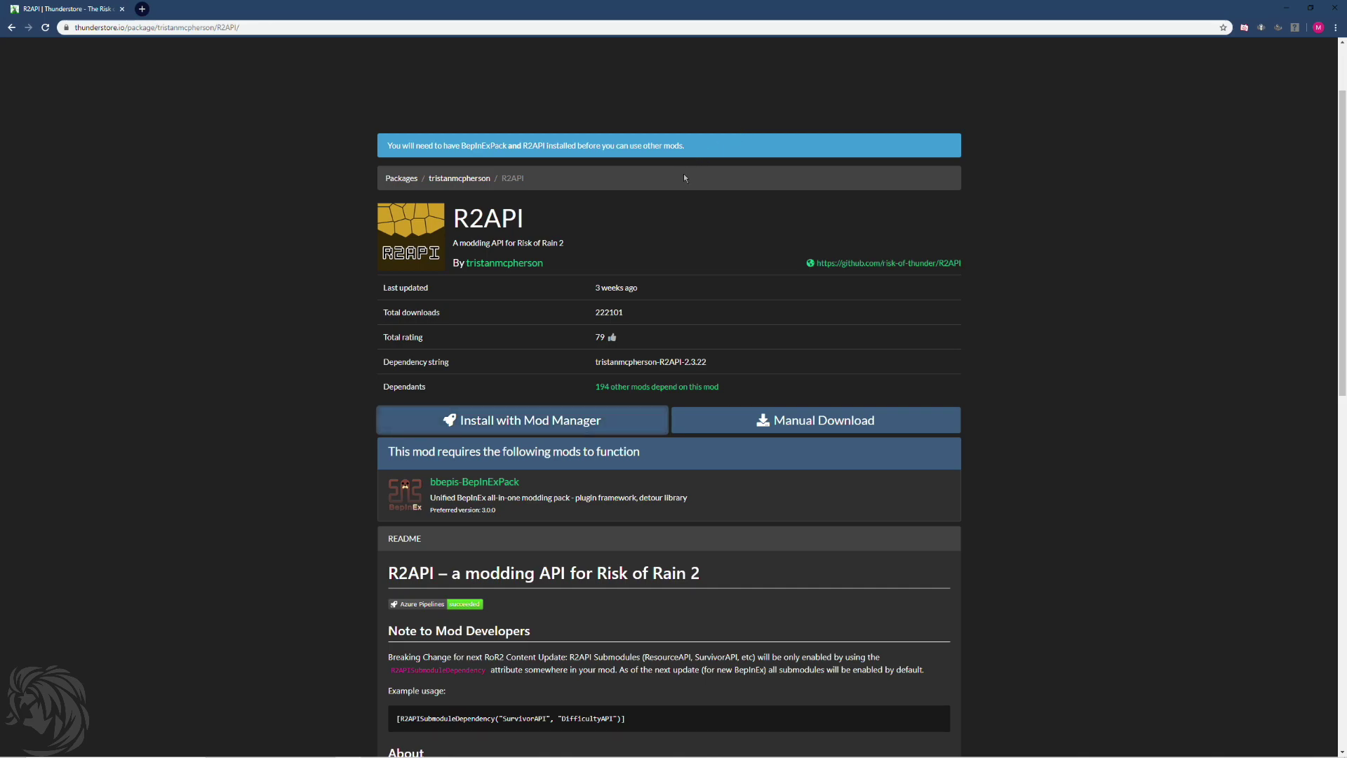
Switch to RoR2 Mod Manager and open its preferences to examine the theme, install path and package list options
mouse_move(307, 734)
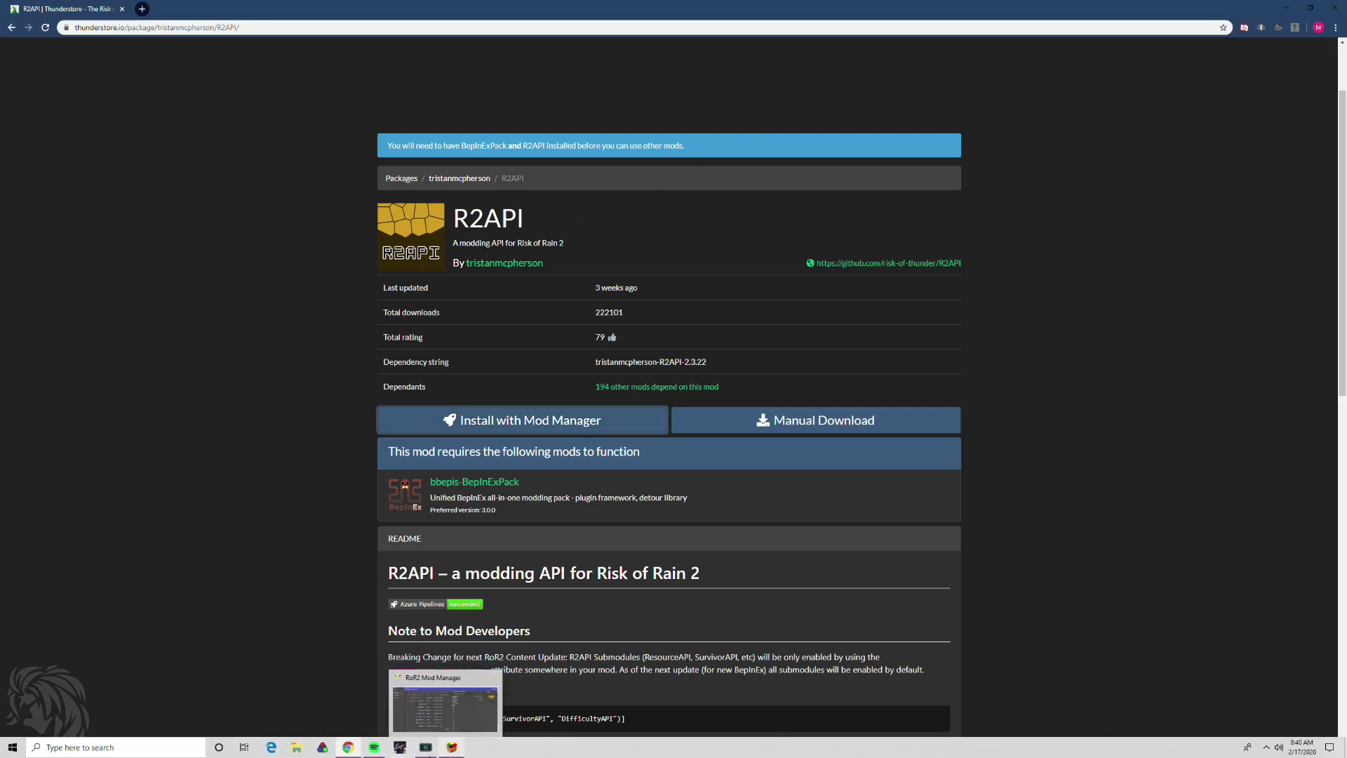
mouse_move(338, 752)
left_click(400, 747)
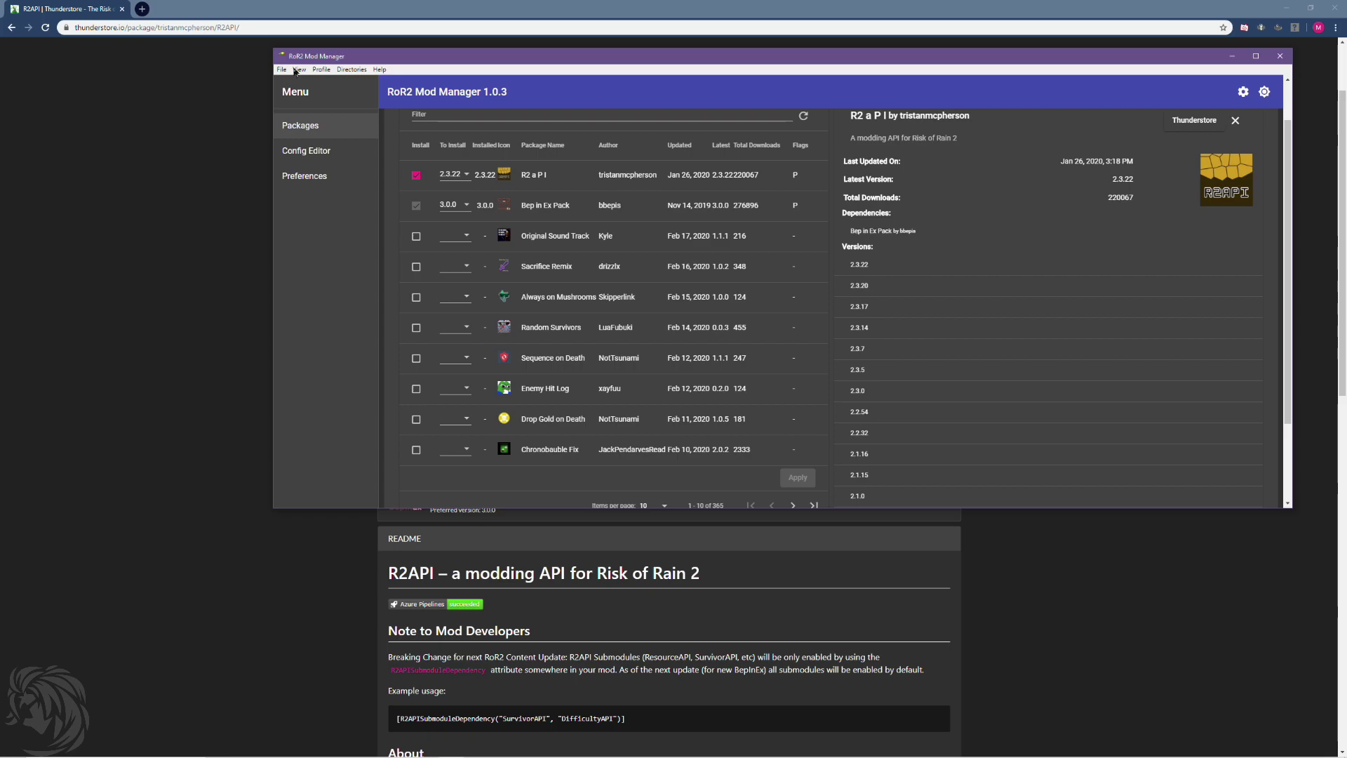
mouse_move(352, 70)
left_click(1222, 157)
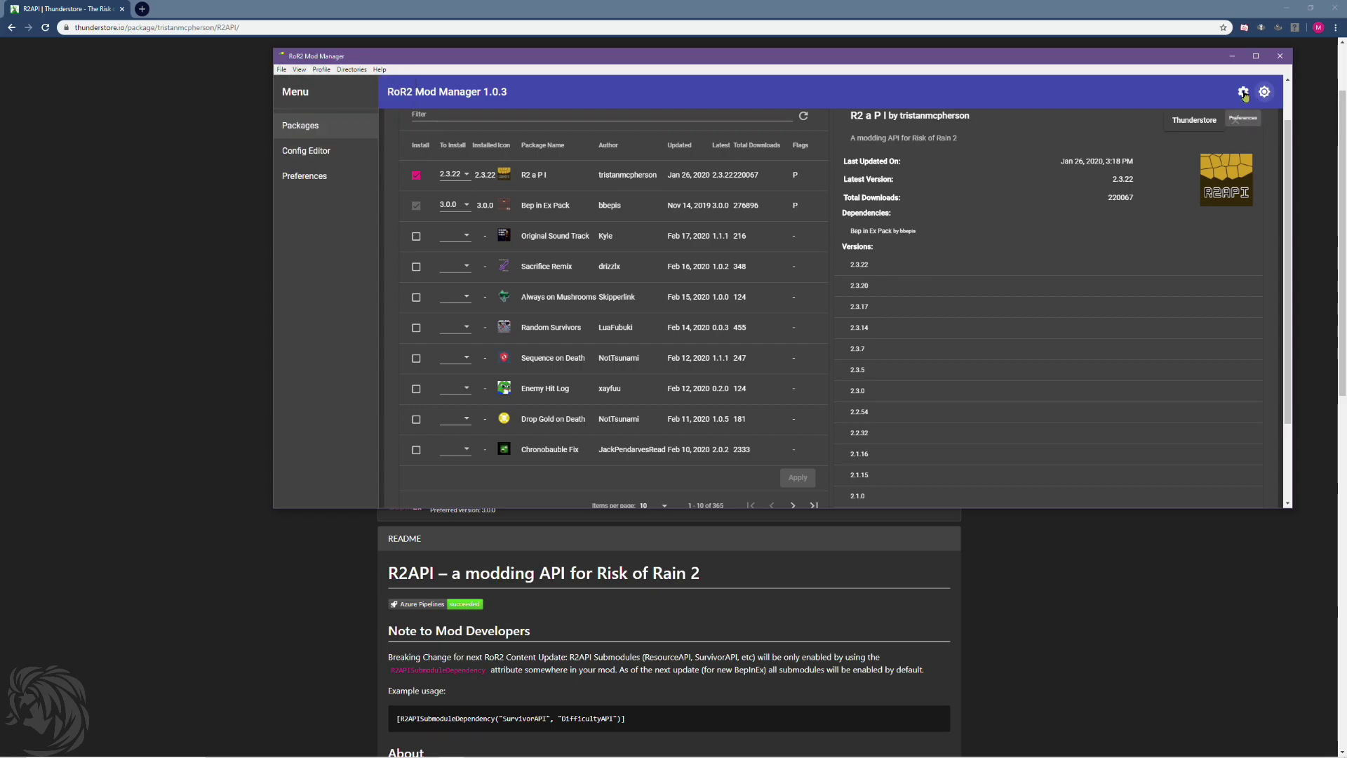
left_click(1244, 92)
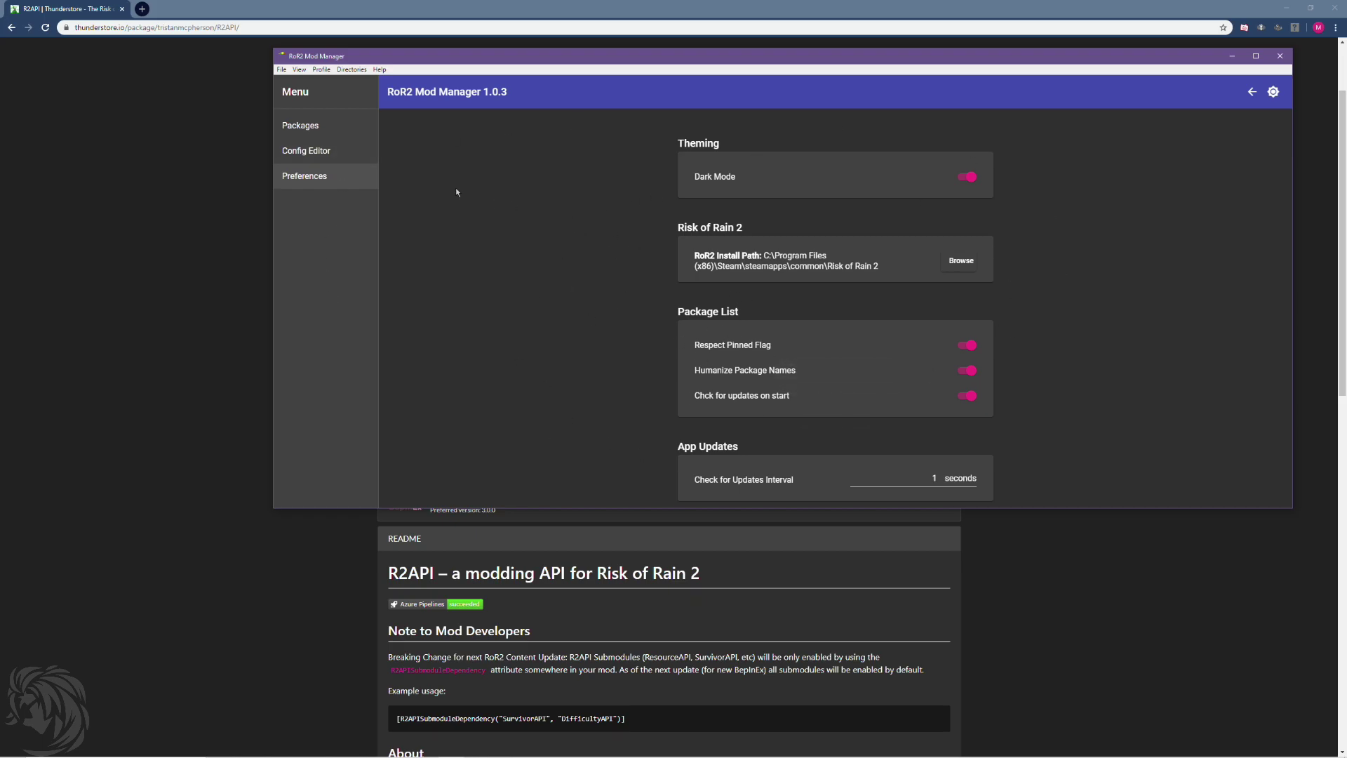
Return to the package list and close the R2API package details
left_click(300, 129)
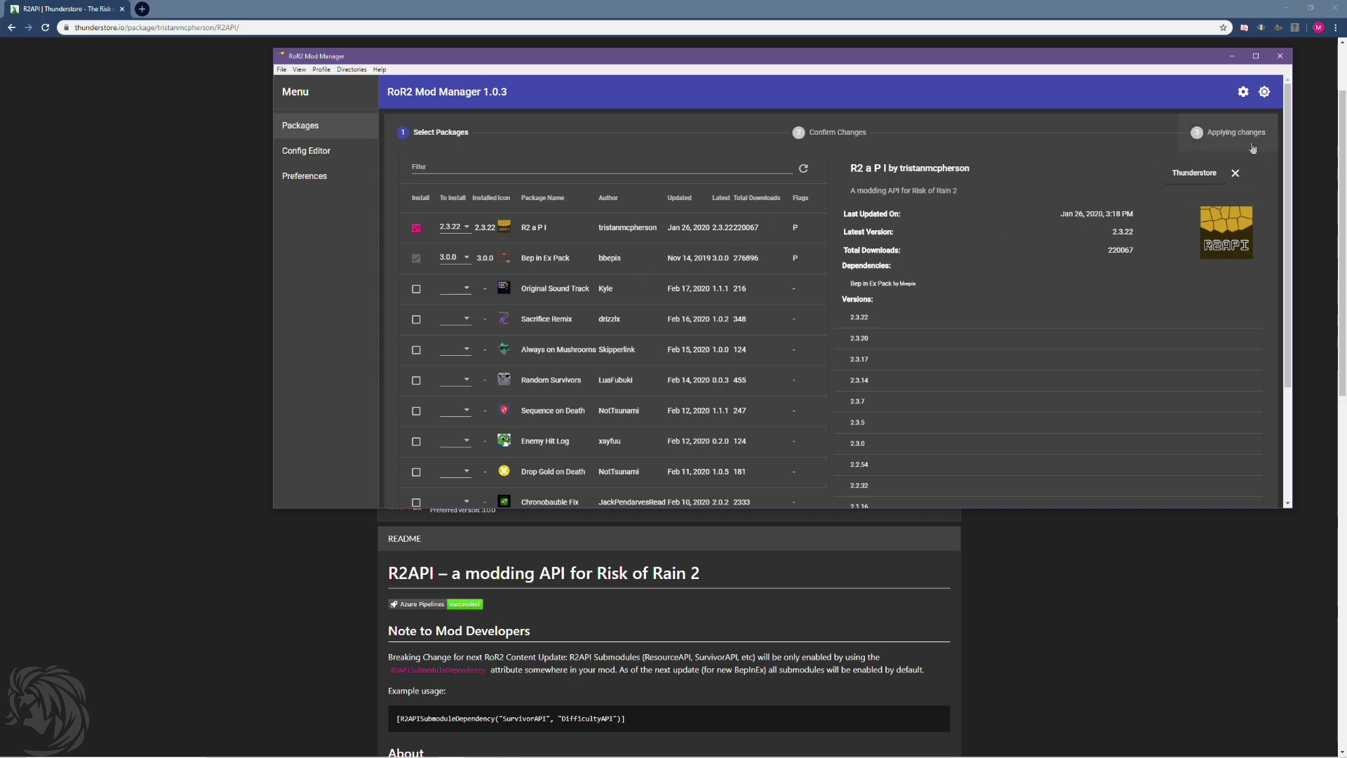
left_click(1237, 175)
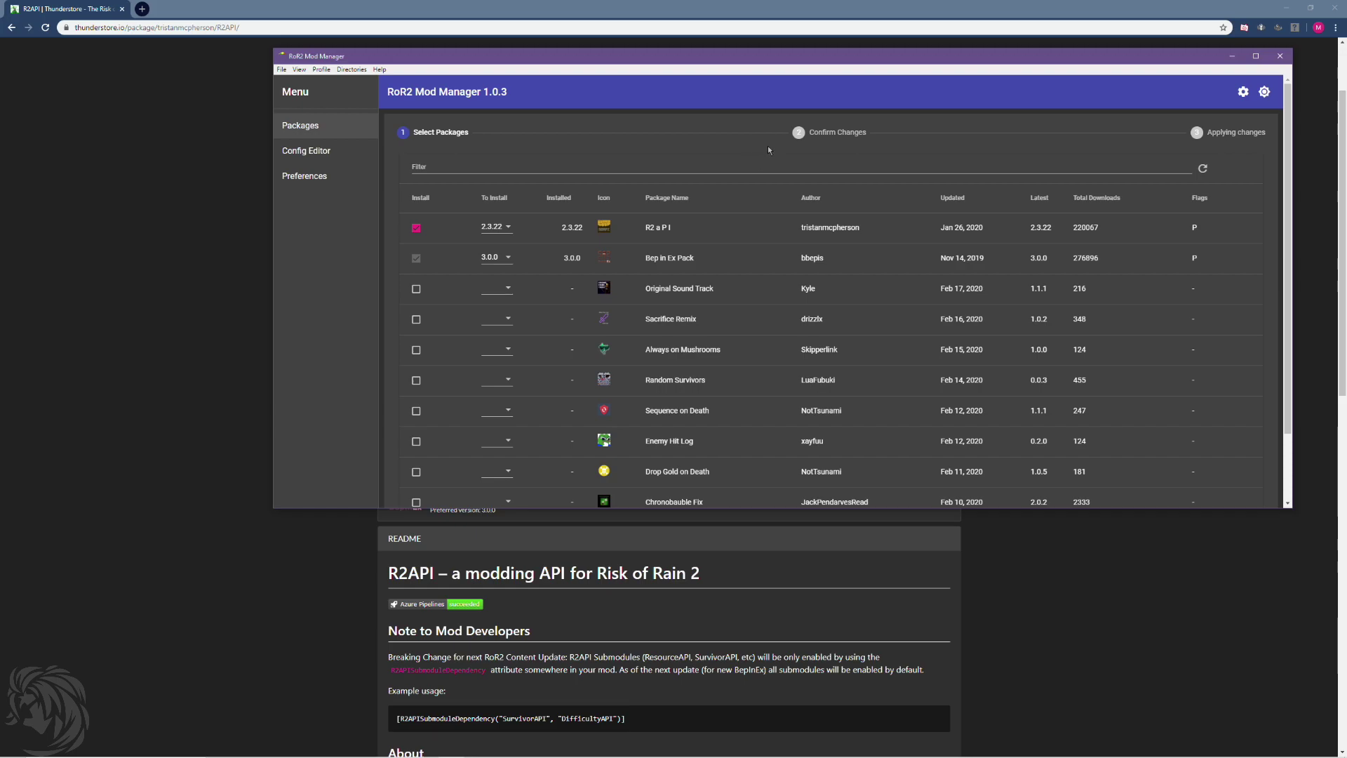
left_click(834, 134)
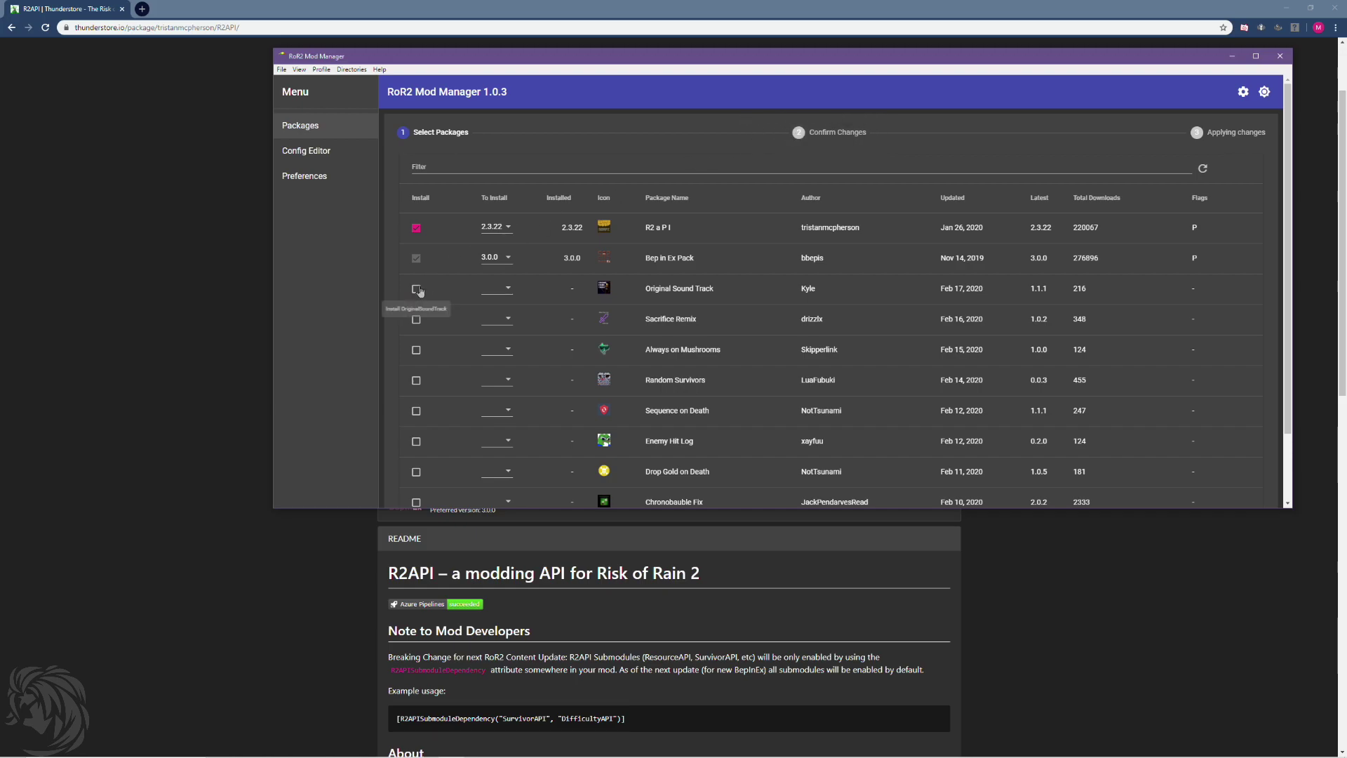
Install version 1.1.1 of the Original Sound Track package and return to the package list
left_click(419, 291)
left_click(838, 133)
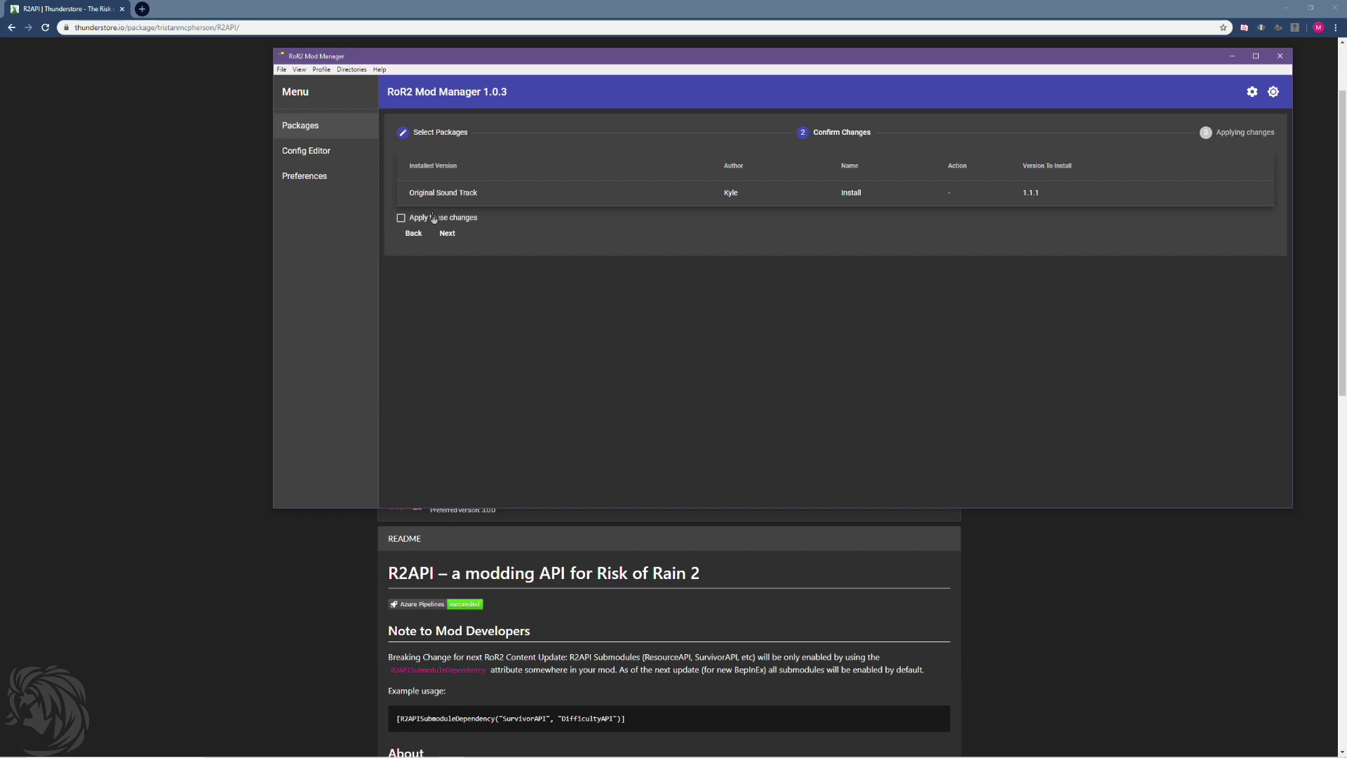
left_click(434, 218)
left_click(448, 233)
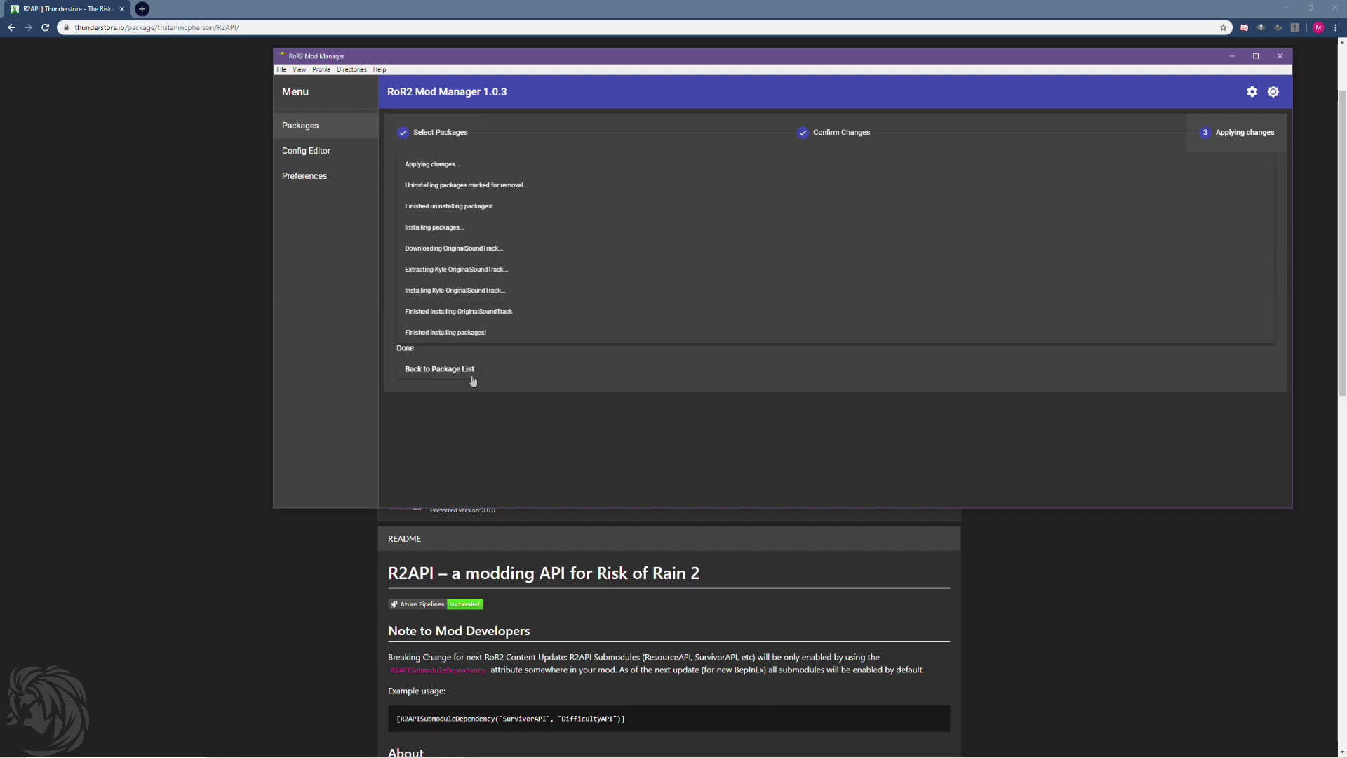
left_click(470, 381)
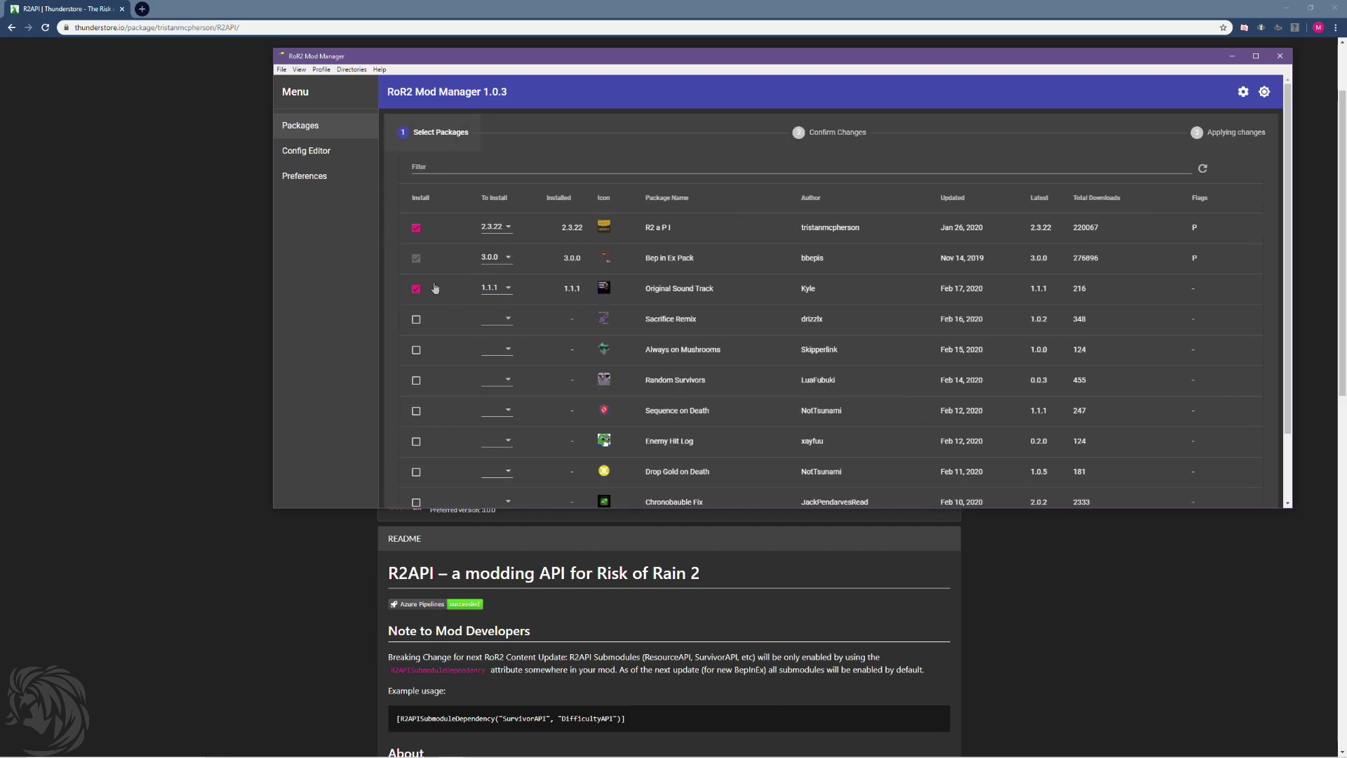
Uninstall the Original Sound Track package, confirm the change and return to the package list
left_click(423, 290)
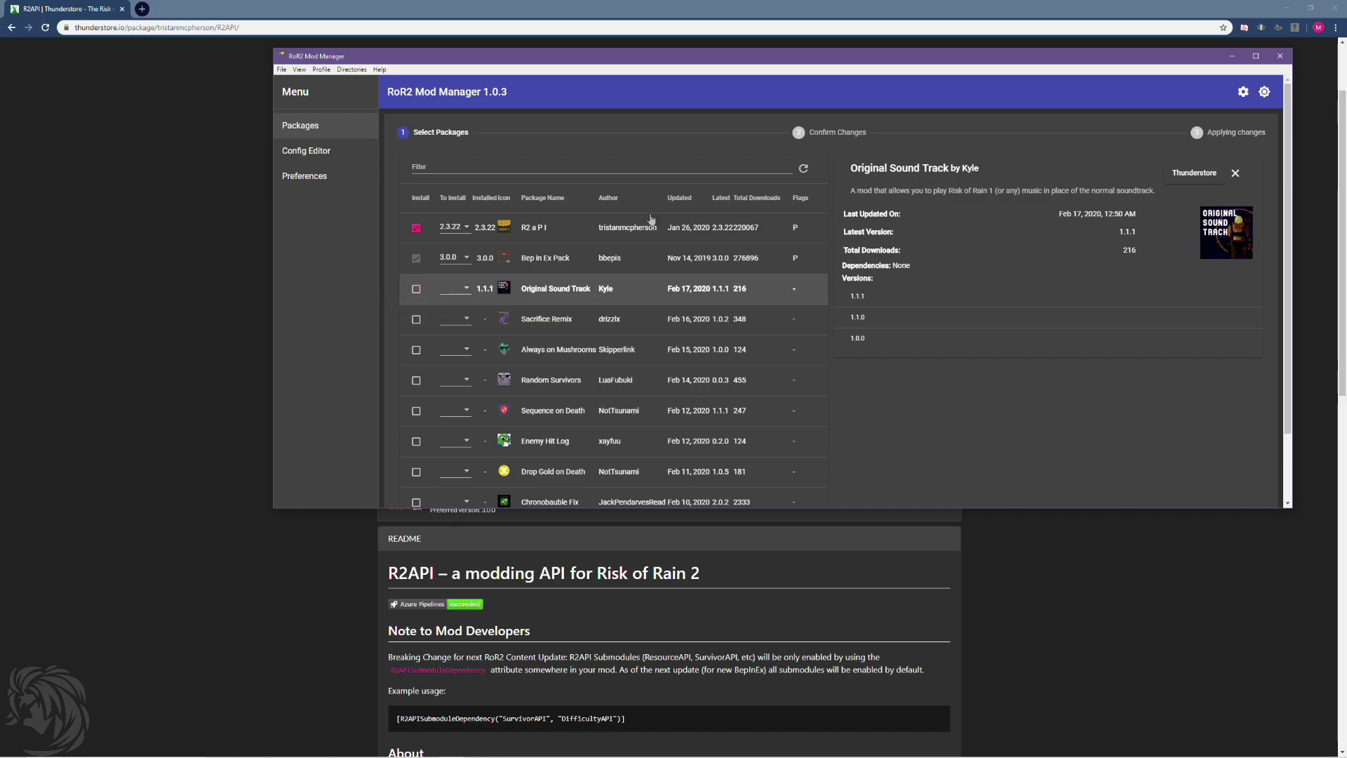
left_click(851, 133)
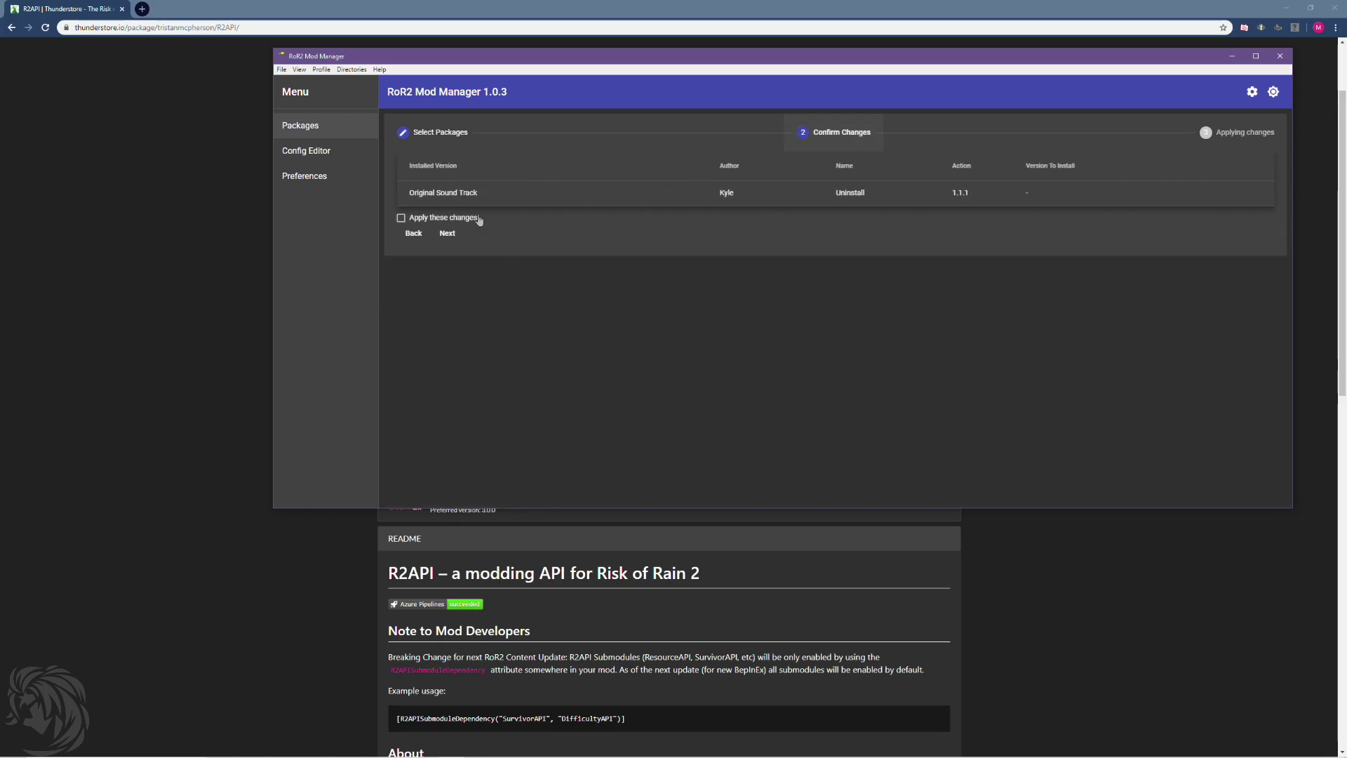
left_click(425, 217)
left_click(448, 233)
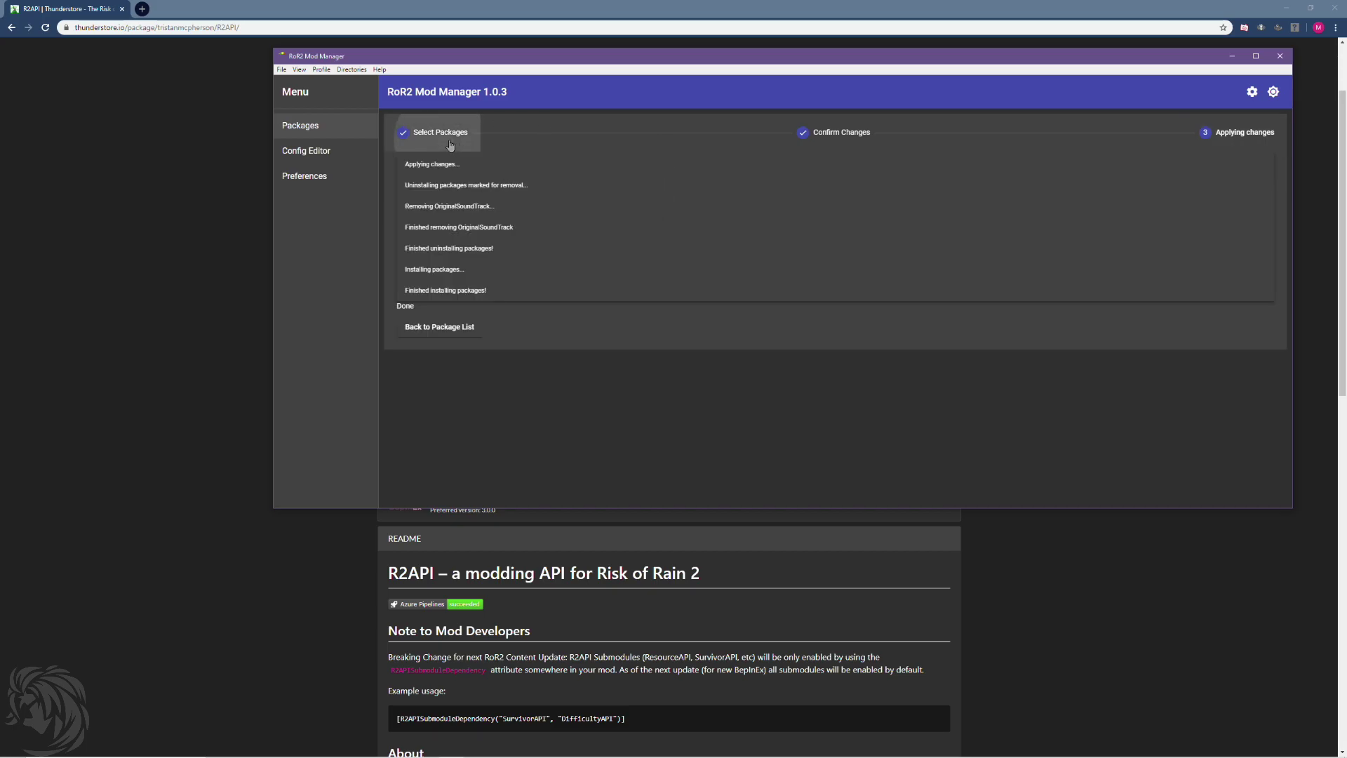
left_click(449, 332)
Mark Mini Map Mod 1.2.0 and Bigger Bazaar 1.8.0 for installation on the second page of the package list
scroll(537, 253, "down", 1)
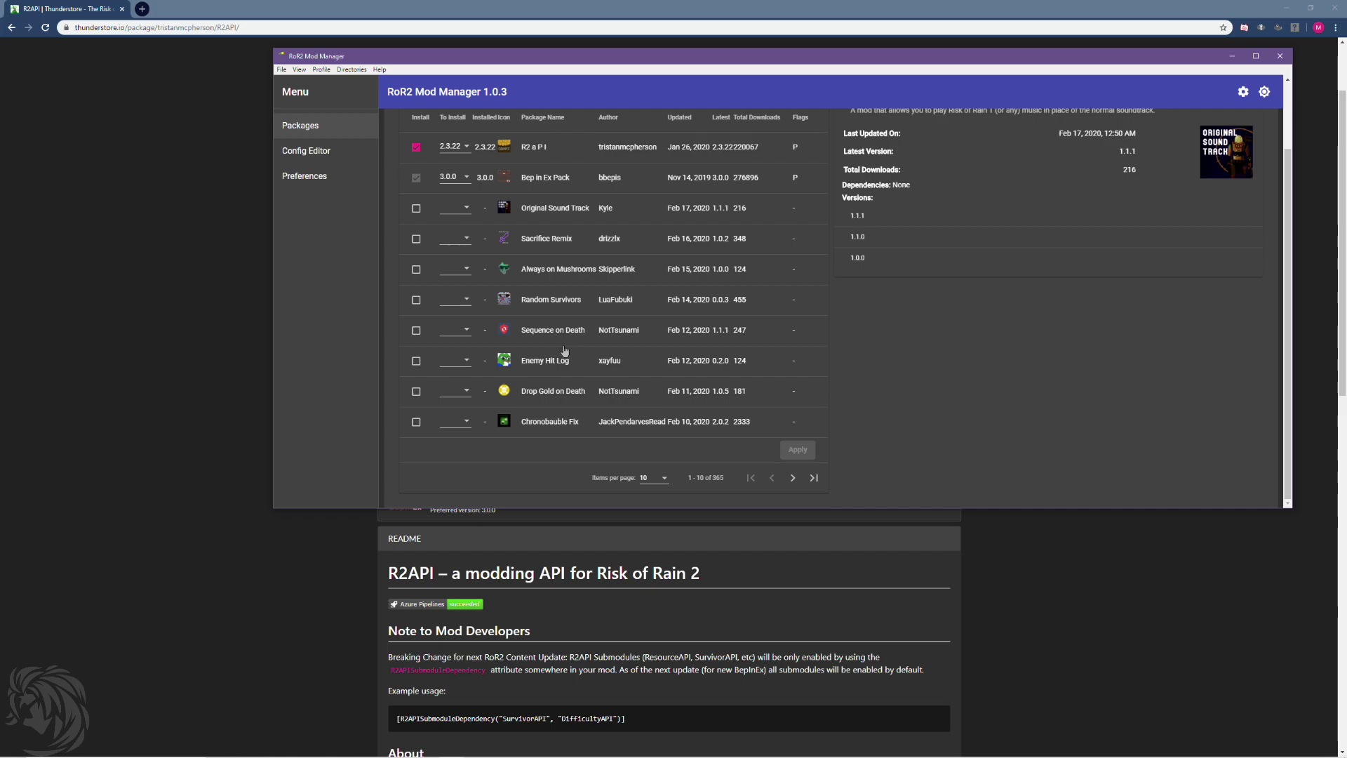
scroll(644, 340, "up", 2)
scroll(588, 329, "down", 2)
left_click(794, 481)
scroll(793, 480, "up", 2)
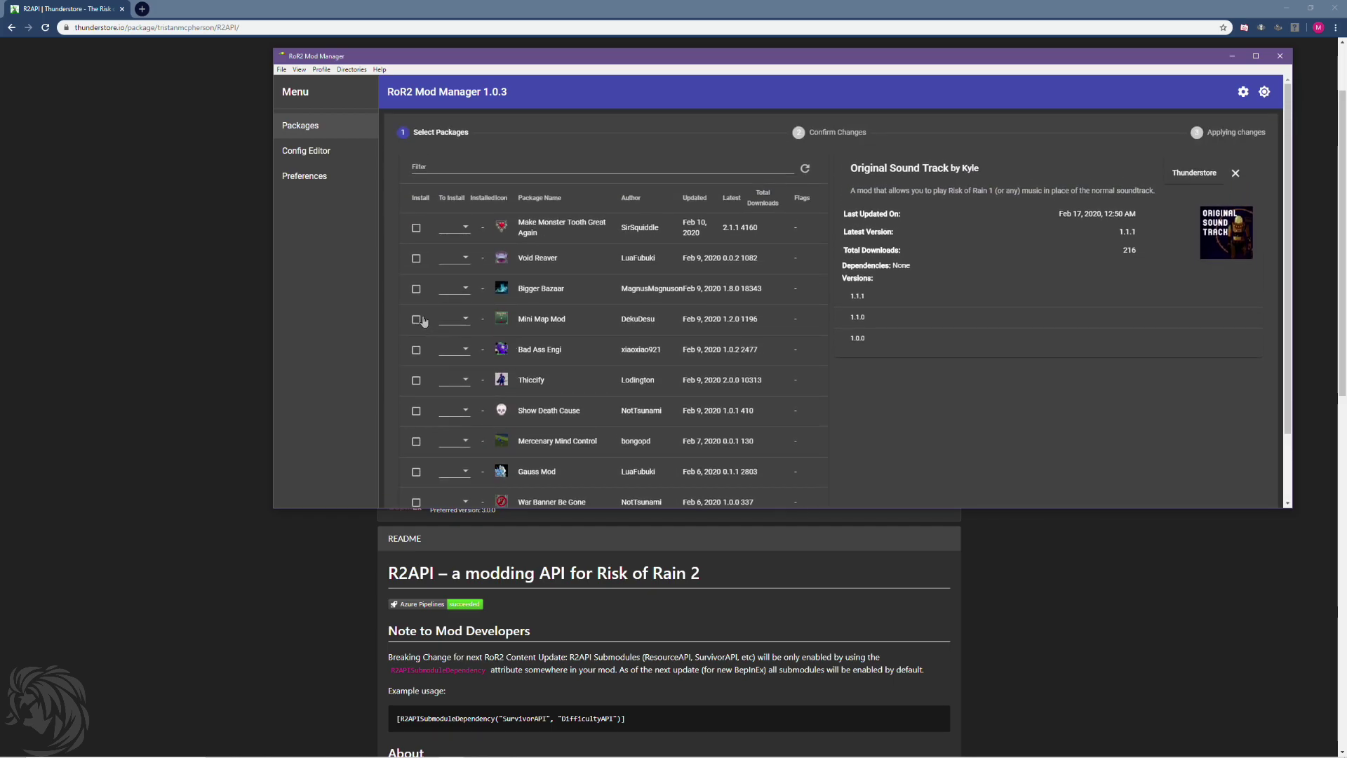
left_click(423, 321)
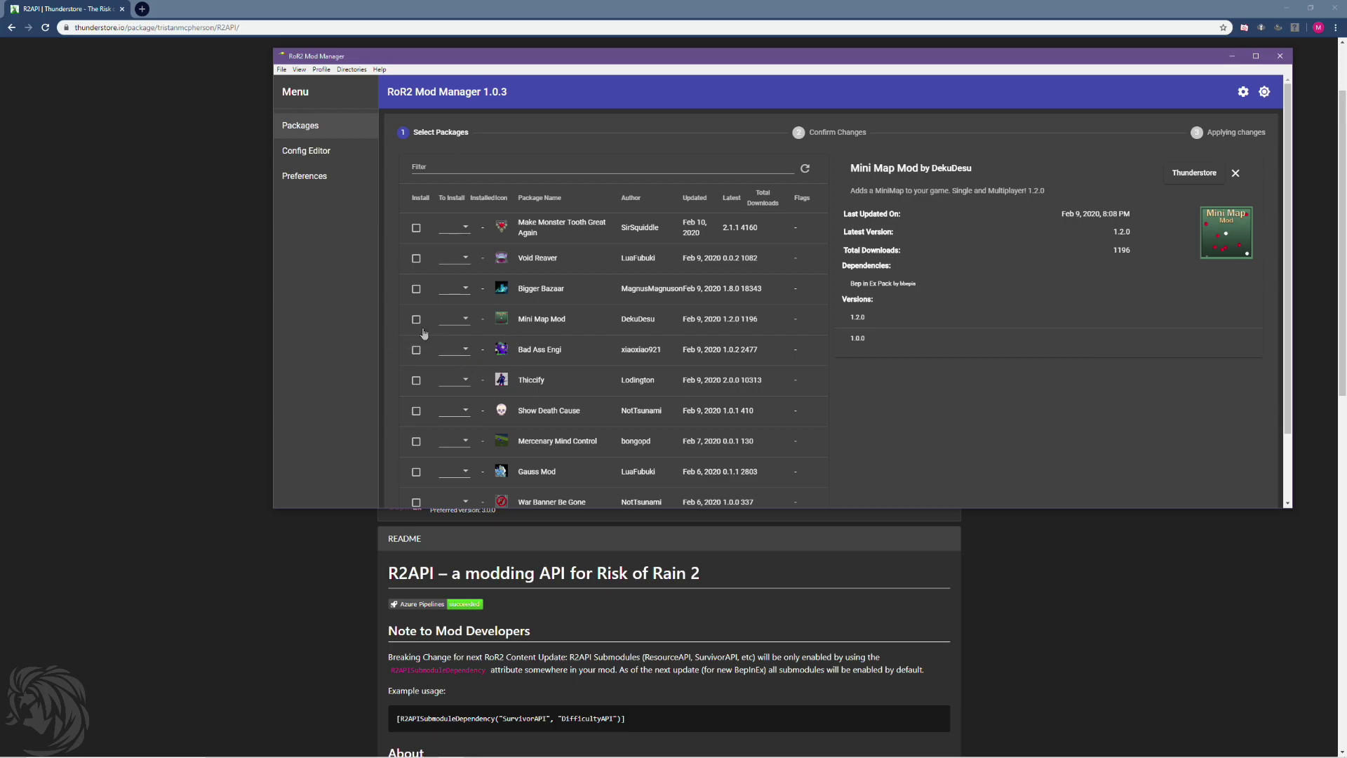
left_click(416, 320)
scroll(421, 288, "down", 1)
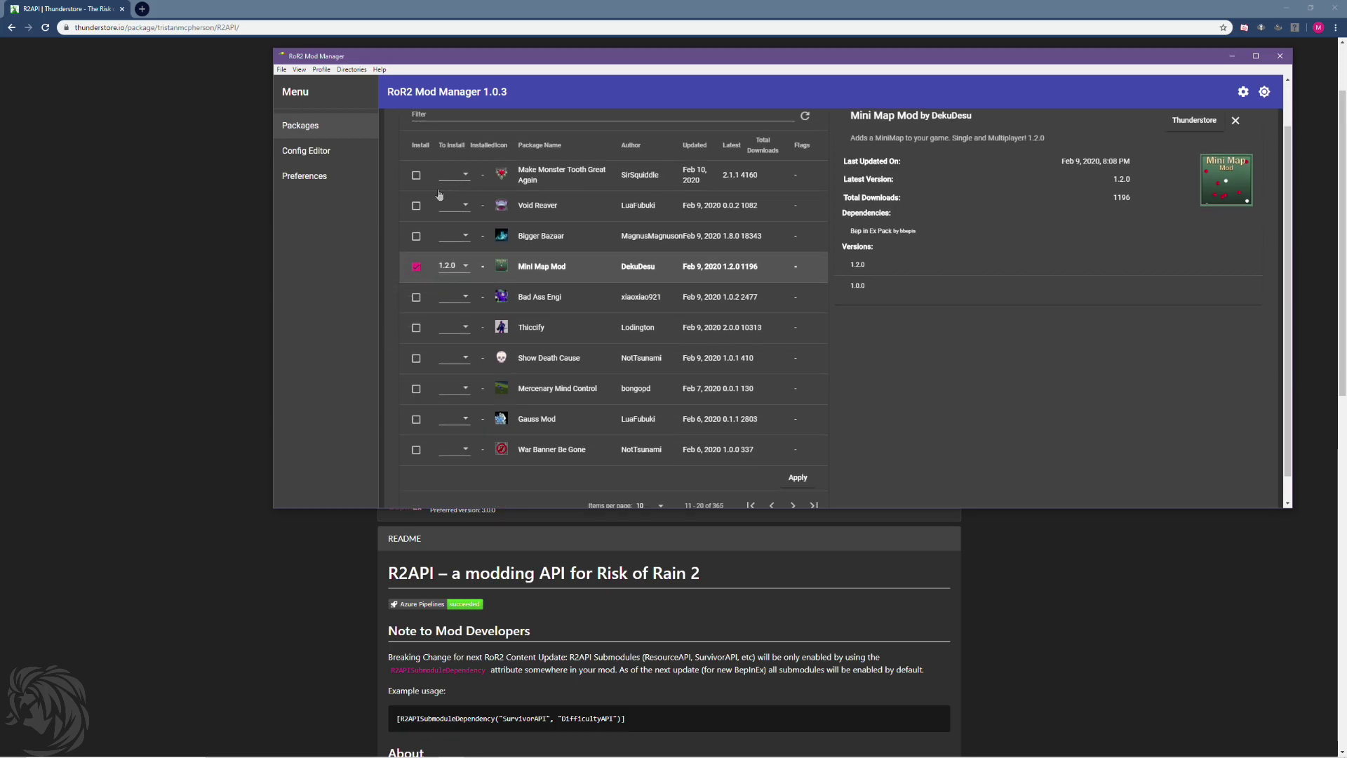
left_click(416, 236)
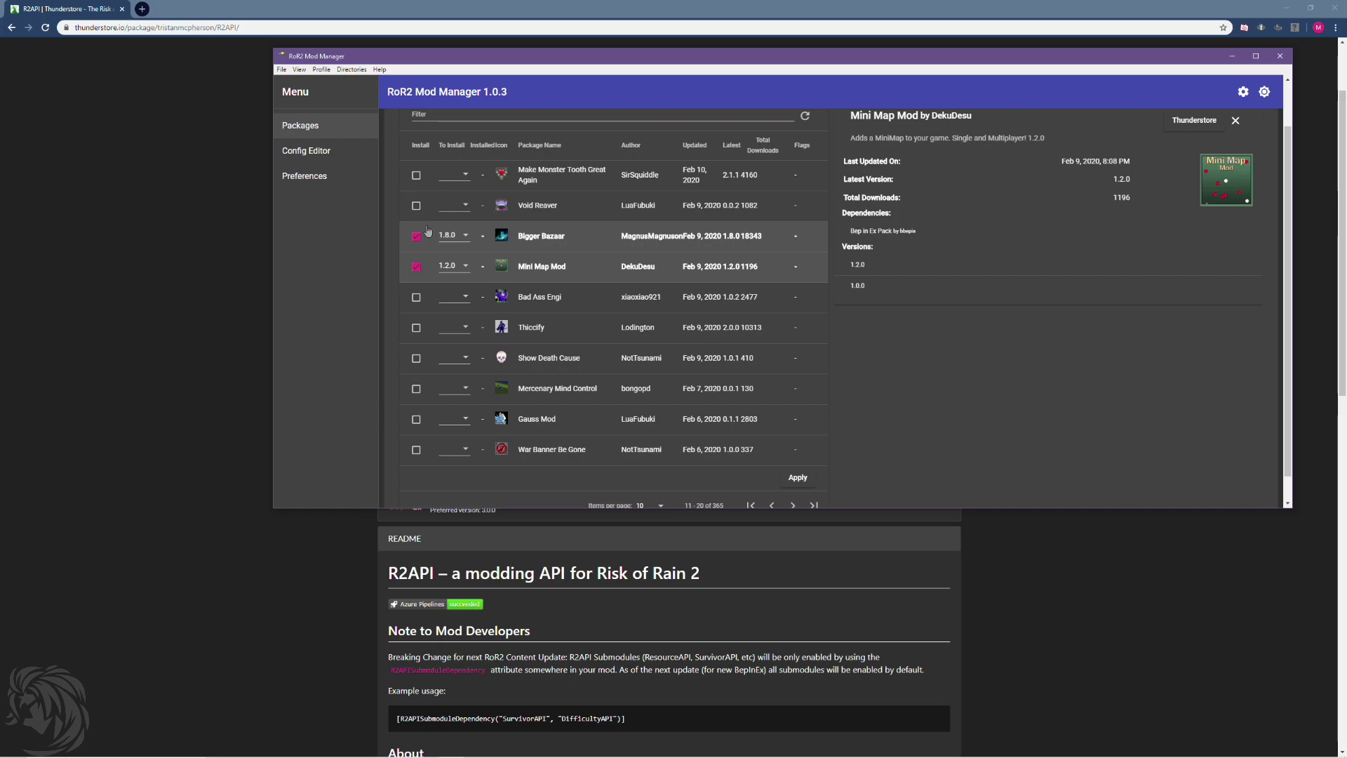
scroll(614, 447, "down", 1)
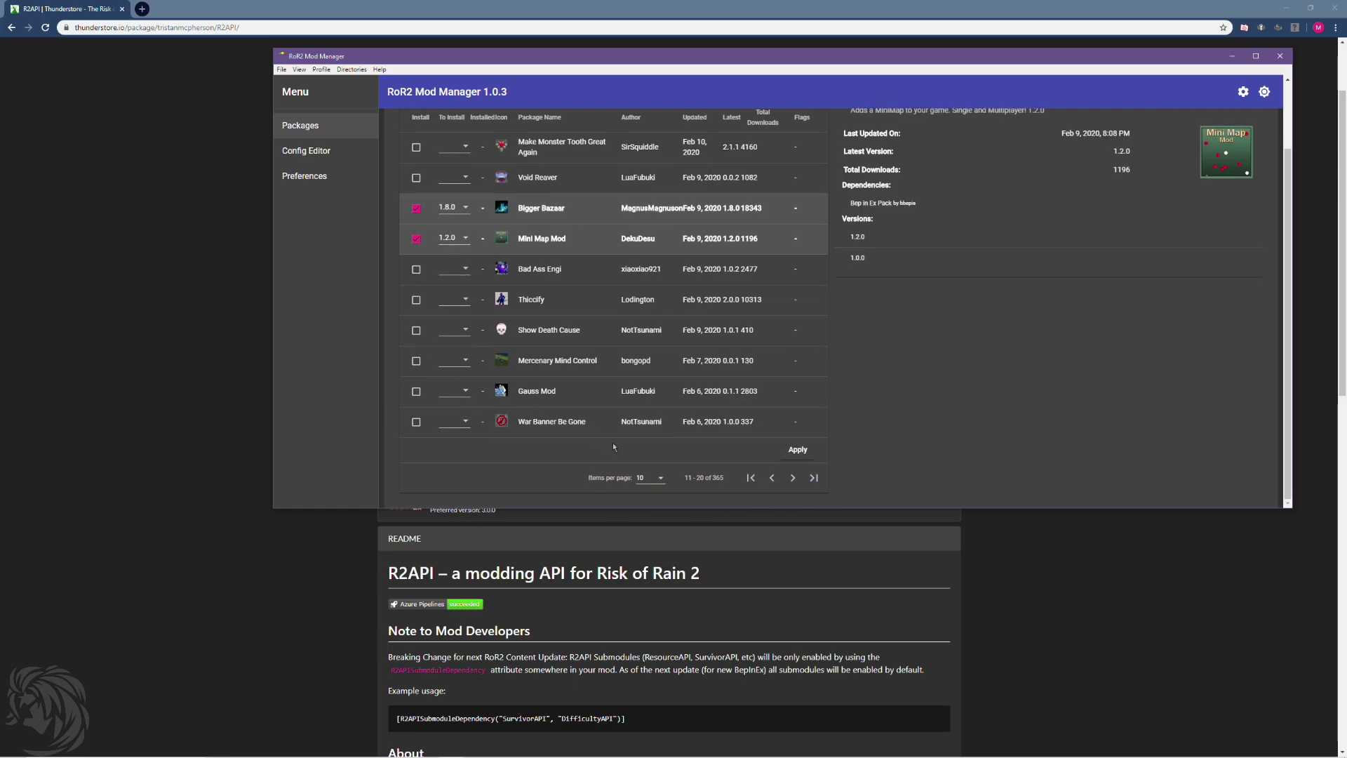
Mark Boss Item Drop 1.0.0 for installation on the third page of the package list
left_click(793, 478)
scroll(473, 367, "up", 3)
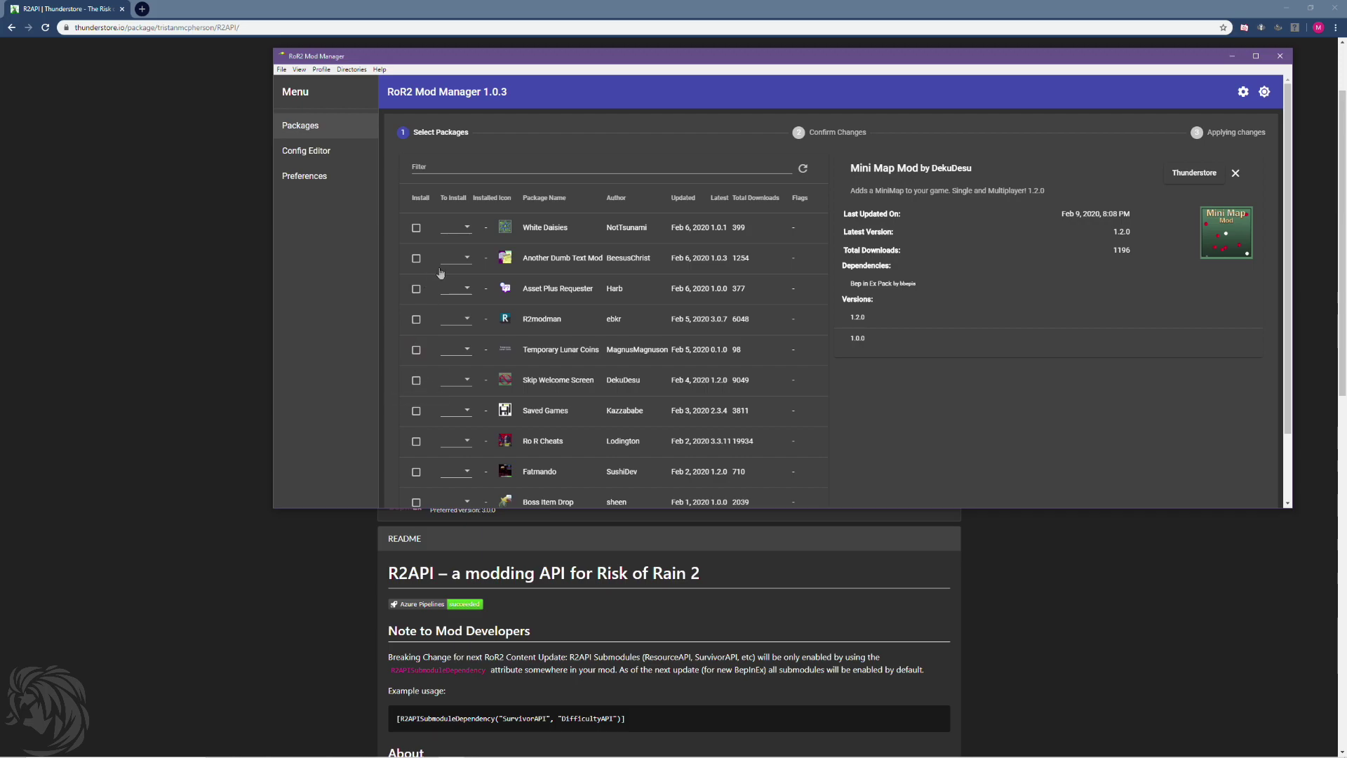
scroll(441, 272, "down", 2)
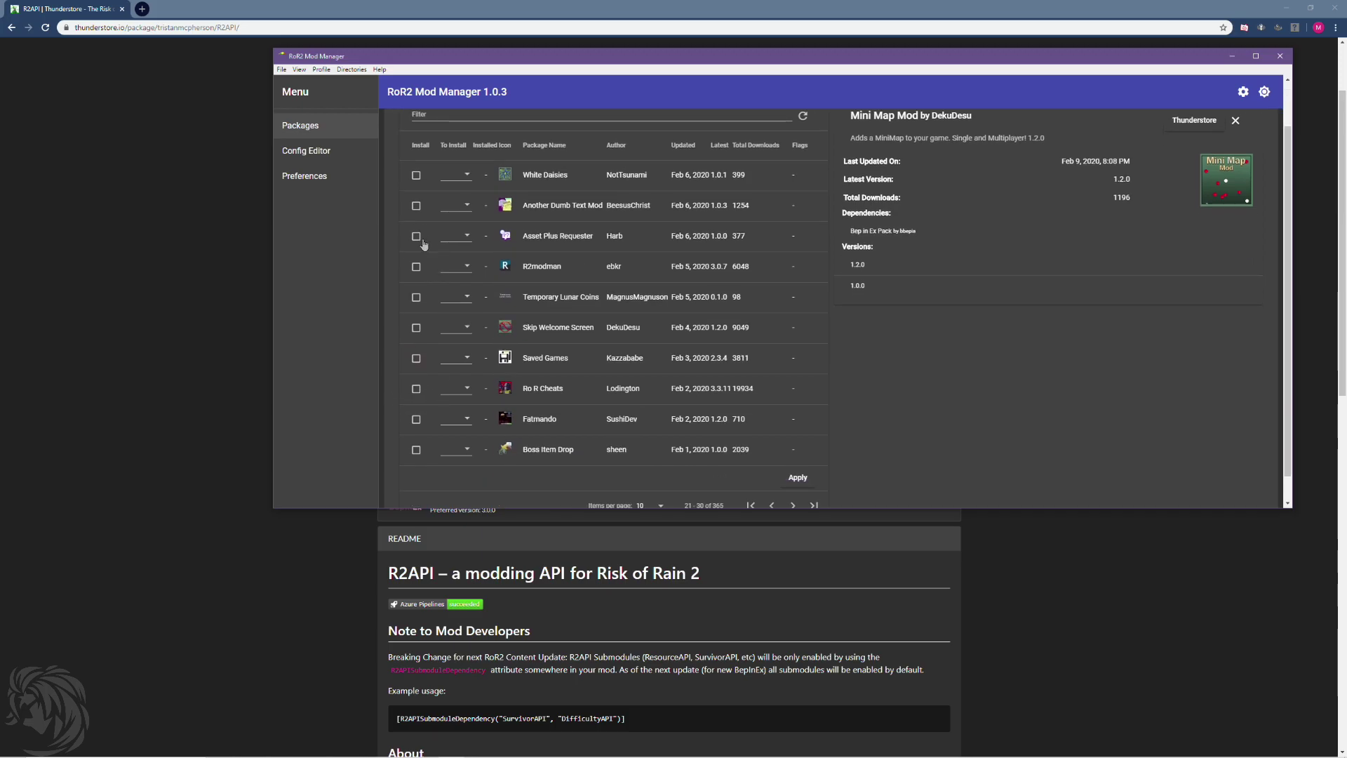
scroll(432, 302, "down", 1)
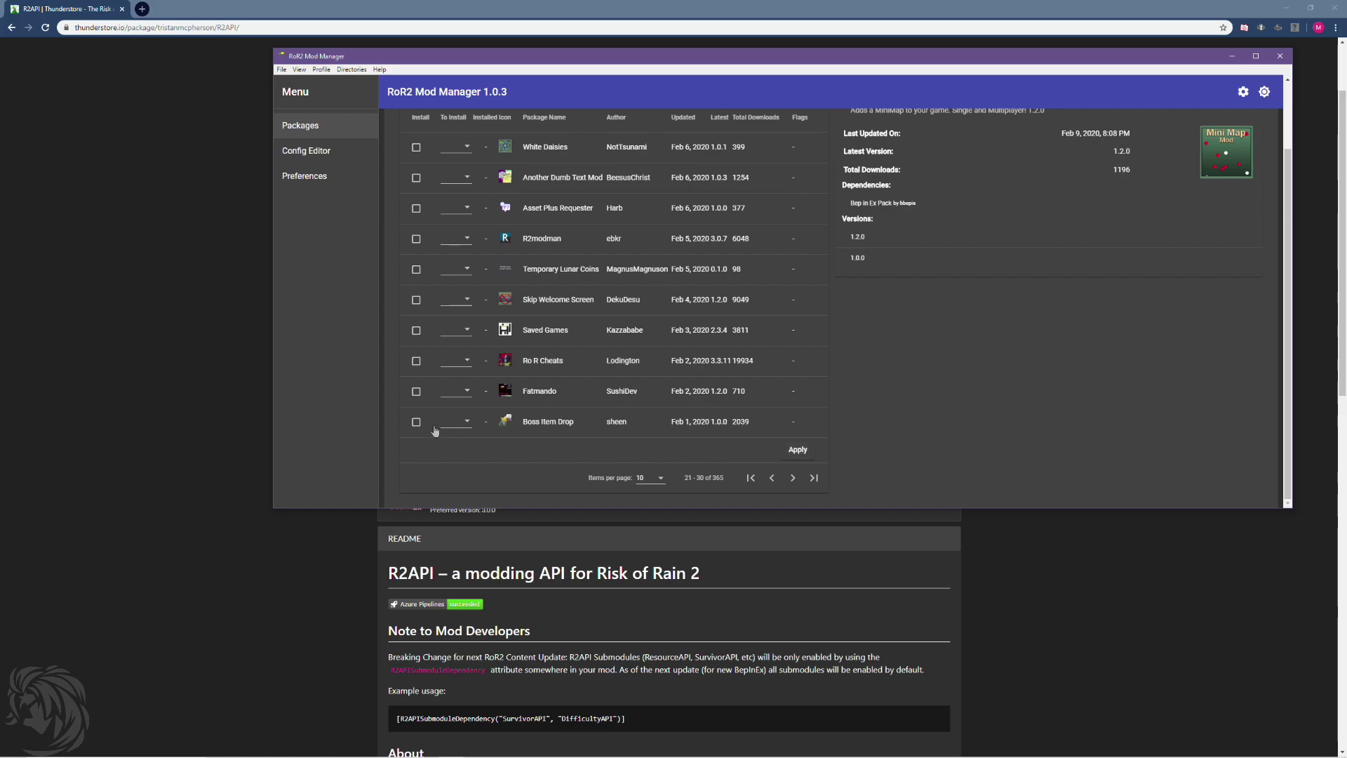
Mark Character Customizer Plus 0.1.1 for installation on the fourth page of the package list
left_click(793, 477)
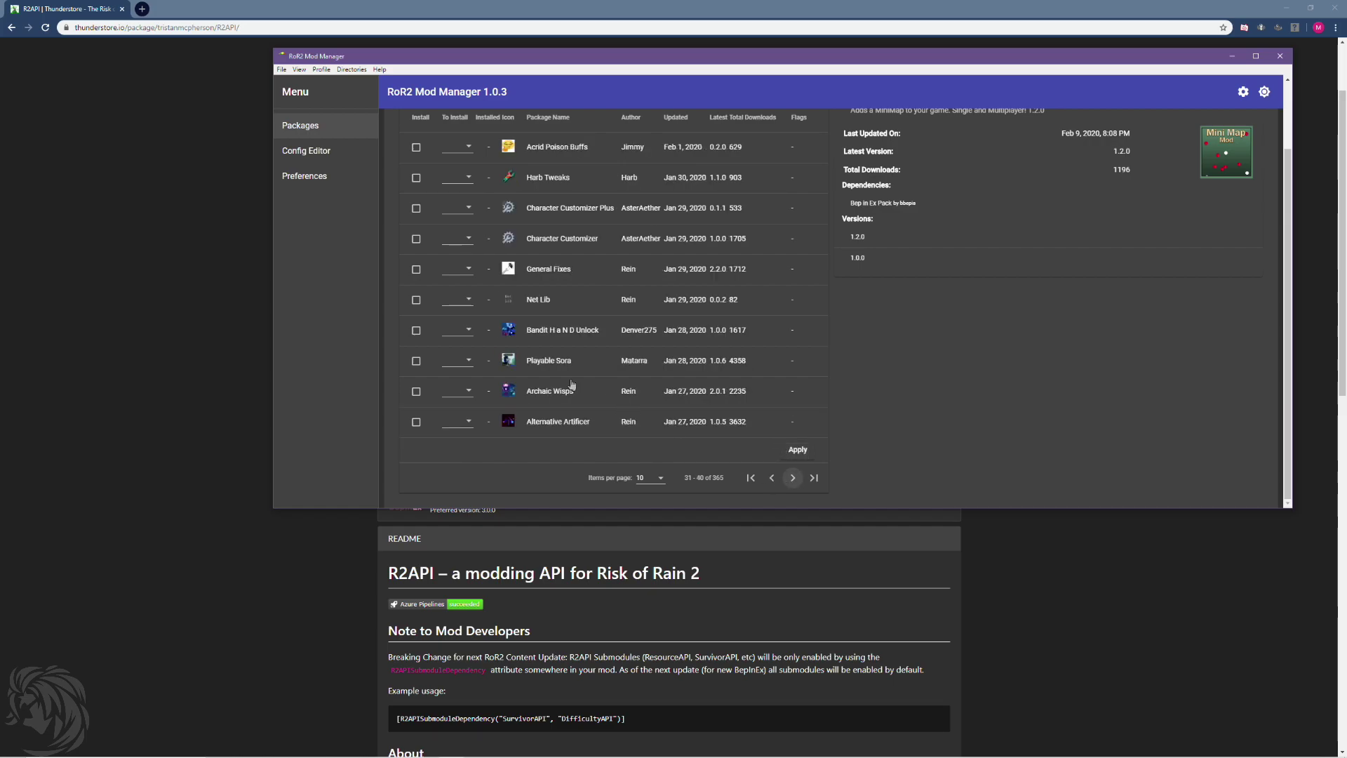
scroll(495, 396, "up", 3)
scroll(557, 394, "down", 3)
scroll(556, 373, "up", 3)
scroll(554, 253, "down", 3)
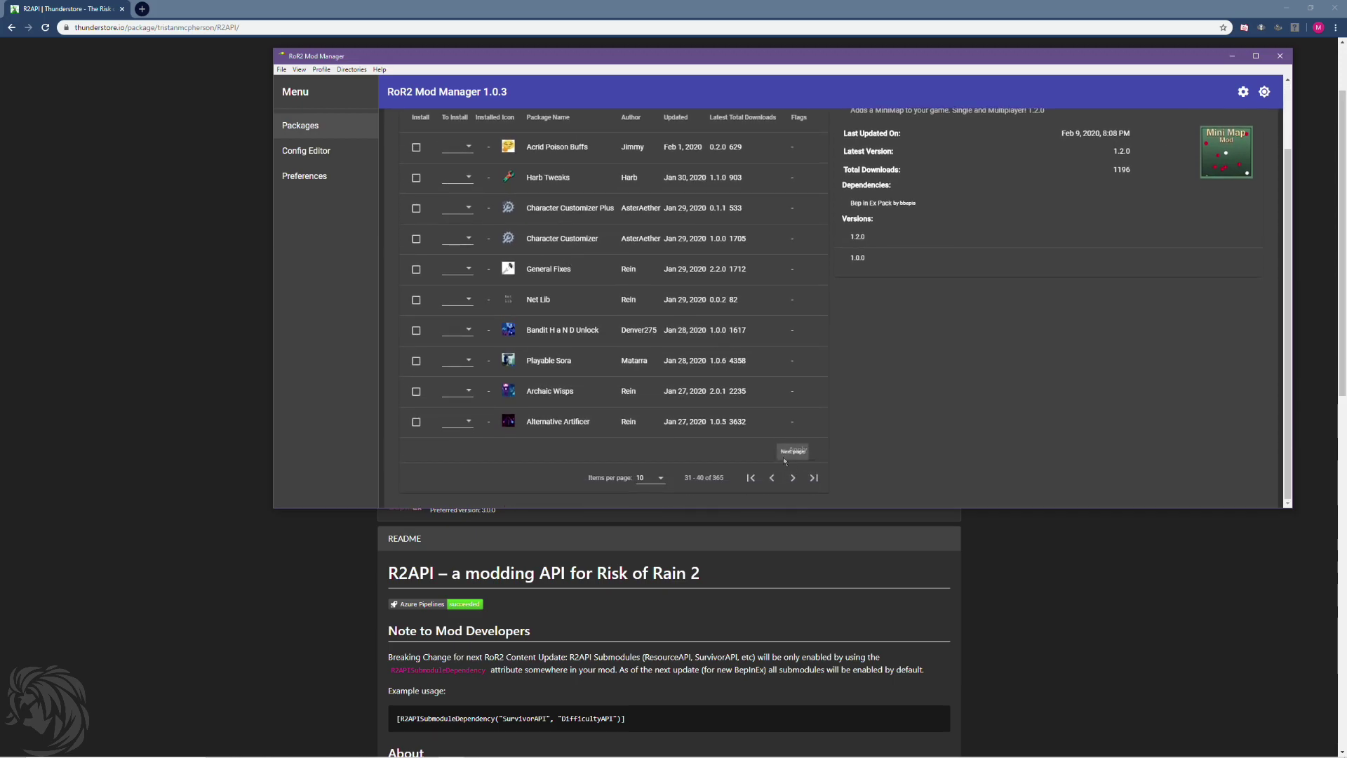
left_click(416, 208)
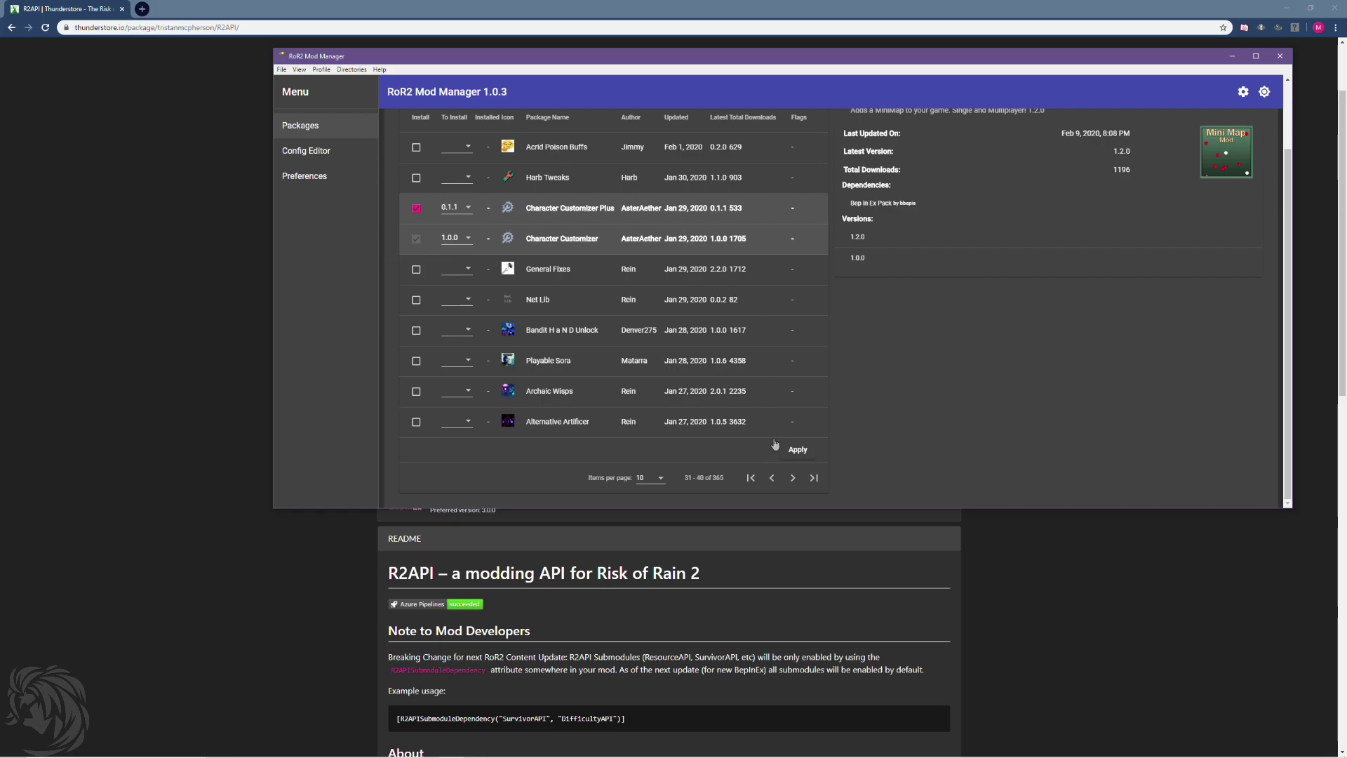
Mark Wild Magic 1.2.1 for installation on the fifth page of the package list
left_click(794, 479)
scroll(456, 293, "up", 2)
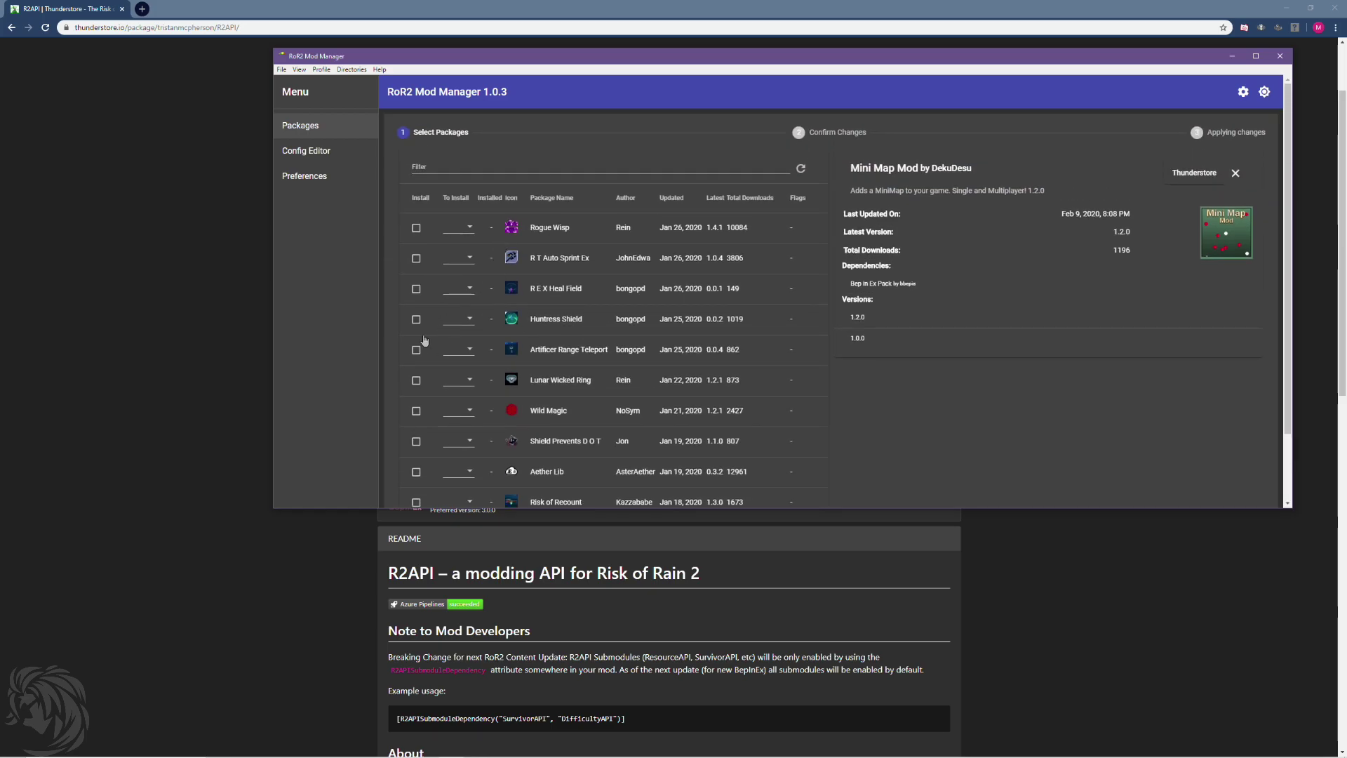
scroll(421, 337, "down", 2)
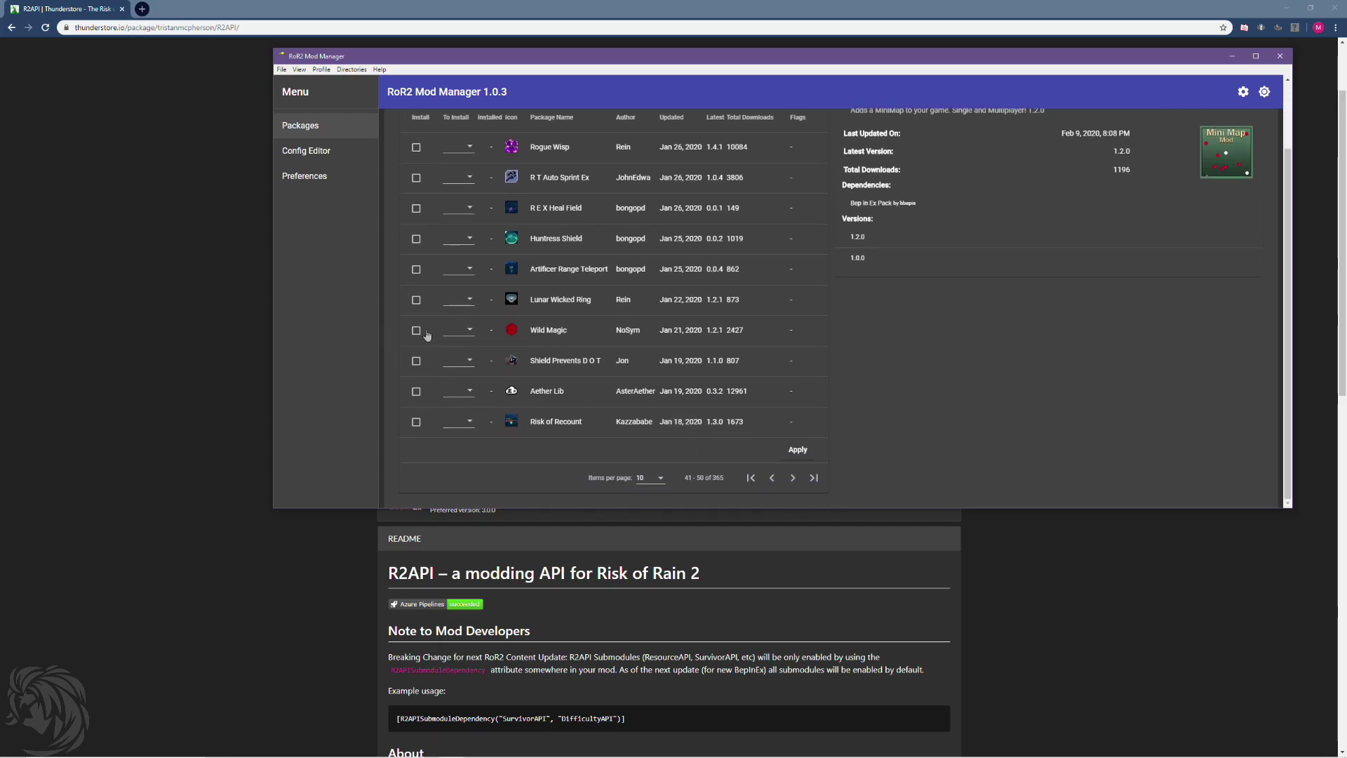
left_click(423, 332)
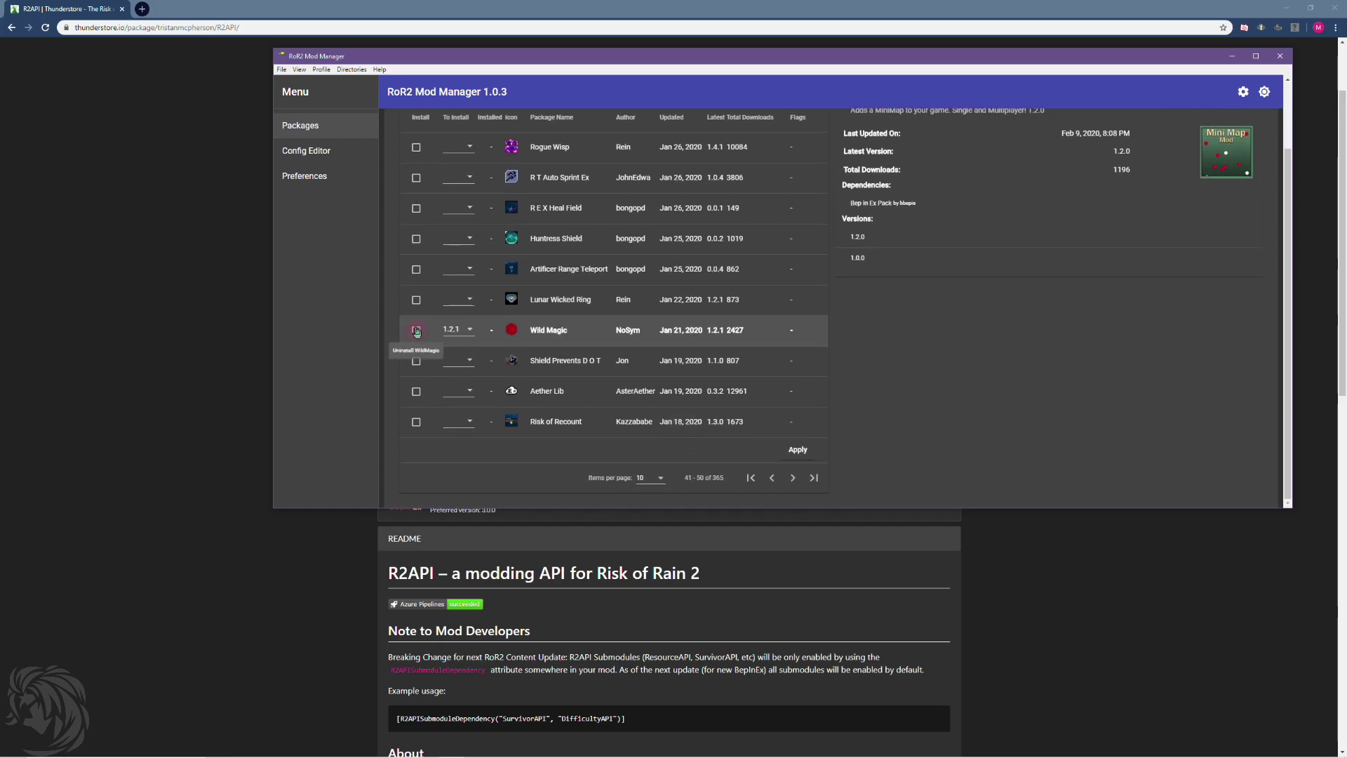
Look through the sixth and seventh pages of the package list for further mods
left_click(795, 480)
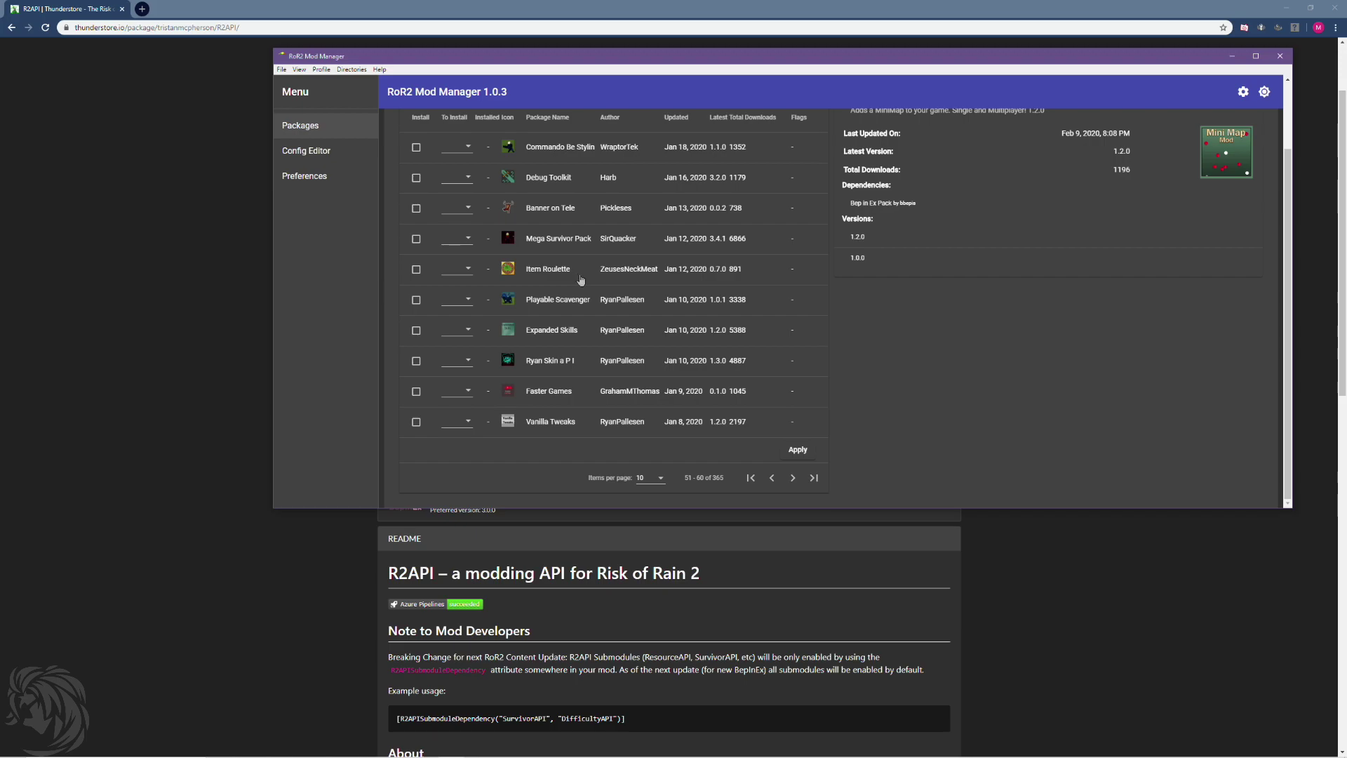
scroll(628, 292, "up", 1)
scroll(628, 287, "down", 1)
left_click(793, 477)
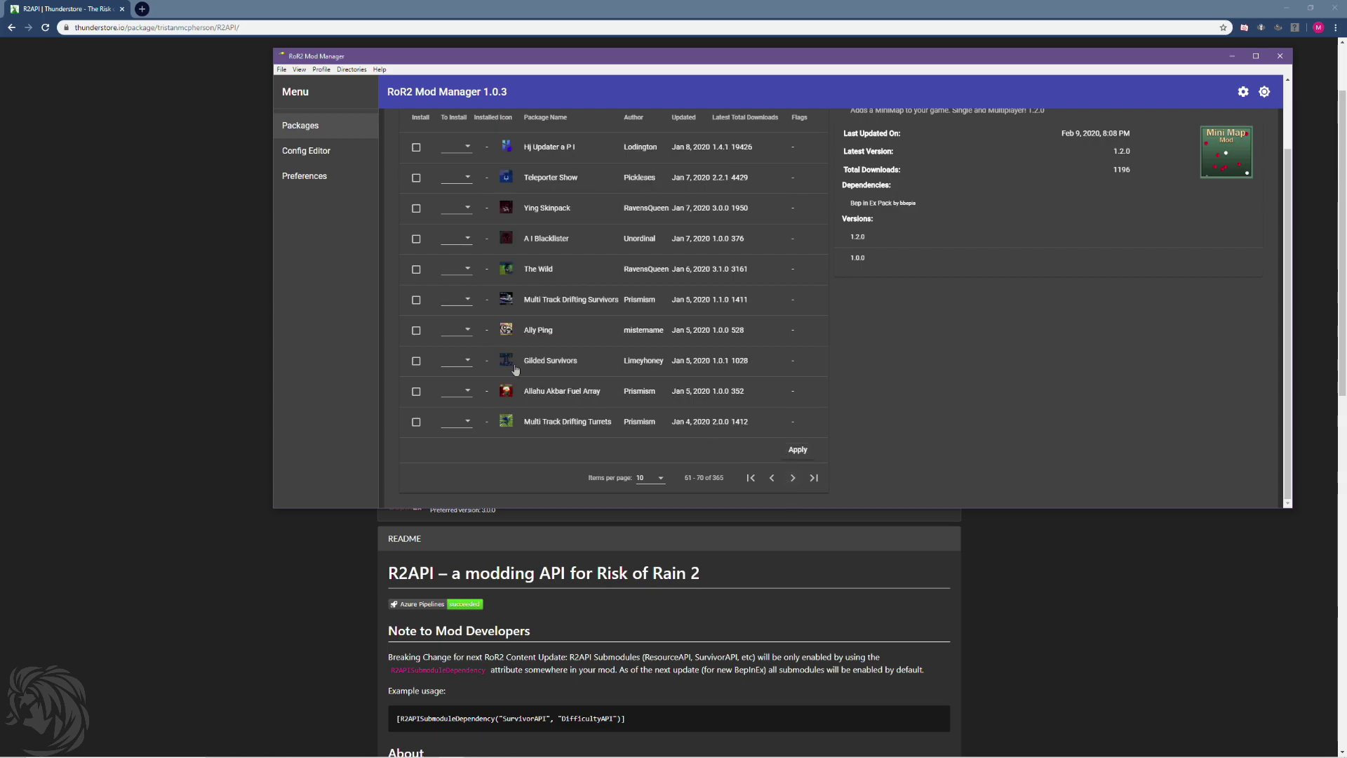
scroll(521, 351, "up", 1)
scroll(518, 281, "down", 1)
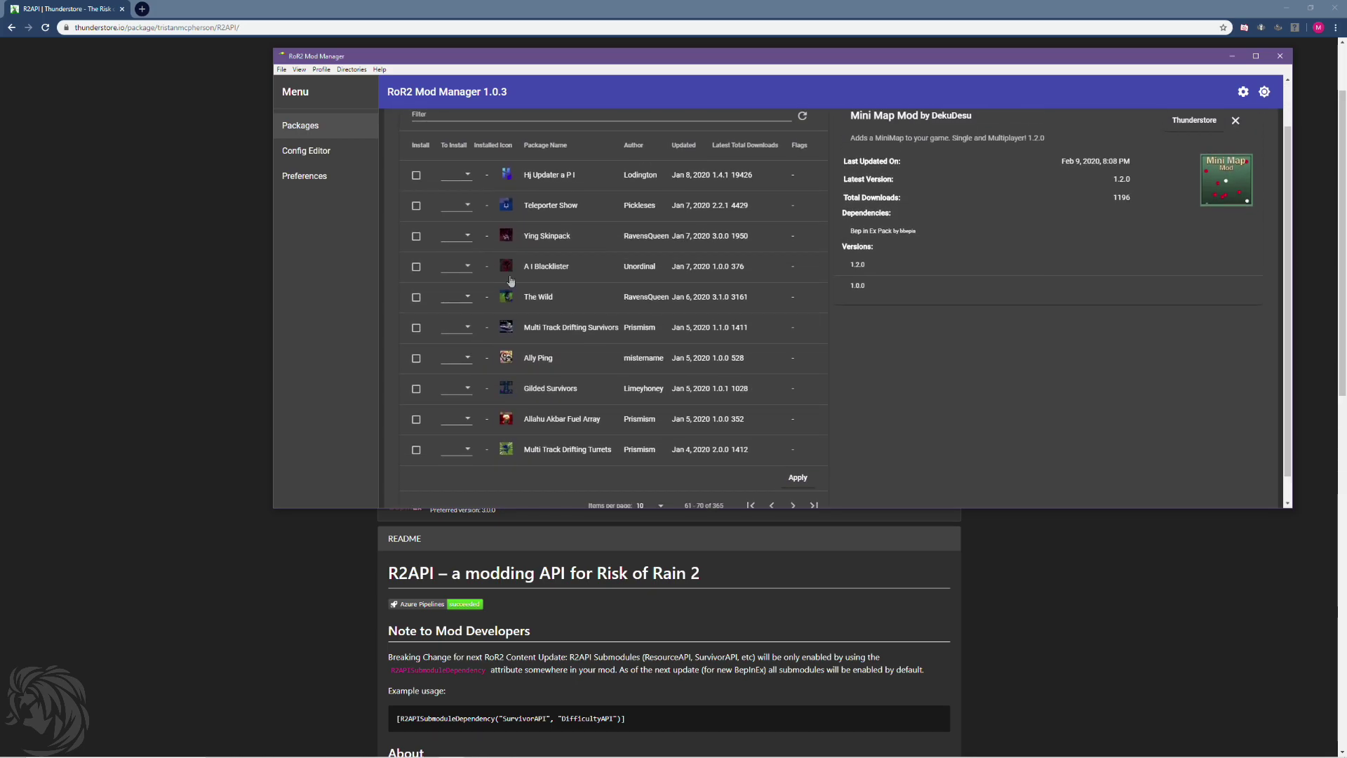
scroll(518, 276, "up", 1)
Confirm and apply the installation of the marked packages, check the installation log and return to the package list
left_click(1214, 130)
left_click(847, 137)
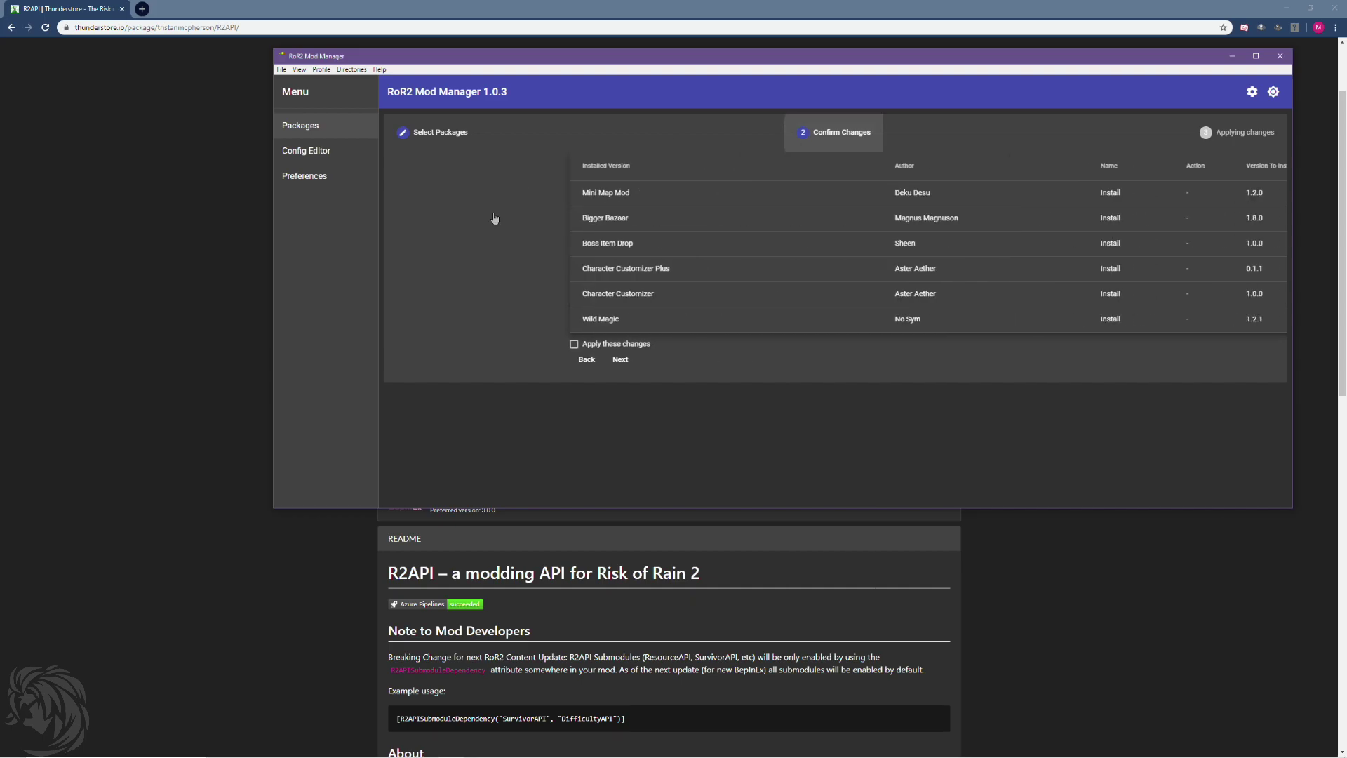
left_click(422, 345)
left_click(450, 360)
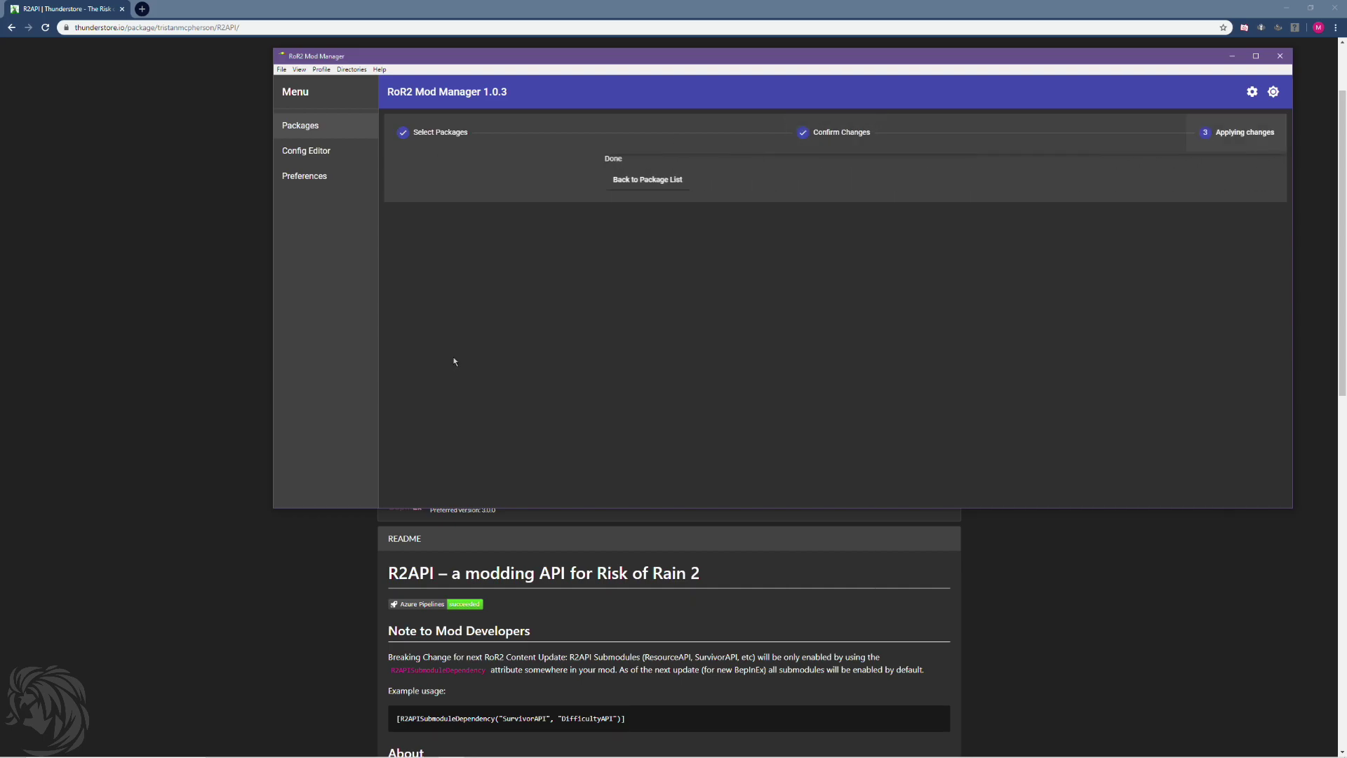
scroll(620, 318, "down", 3)
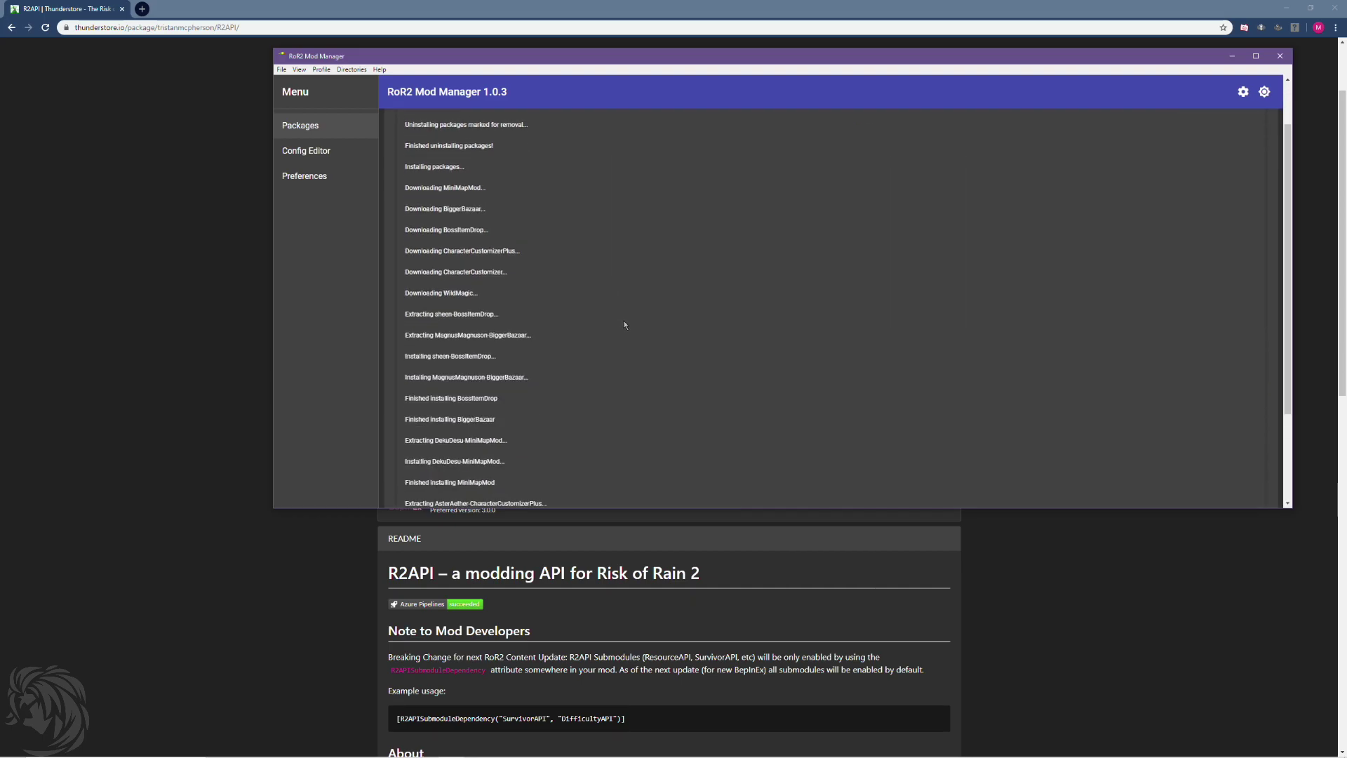
scroll(622, 330, "down", 3)
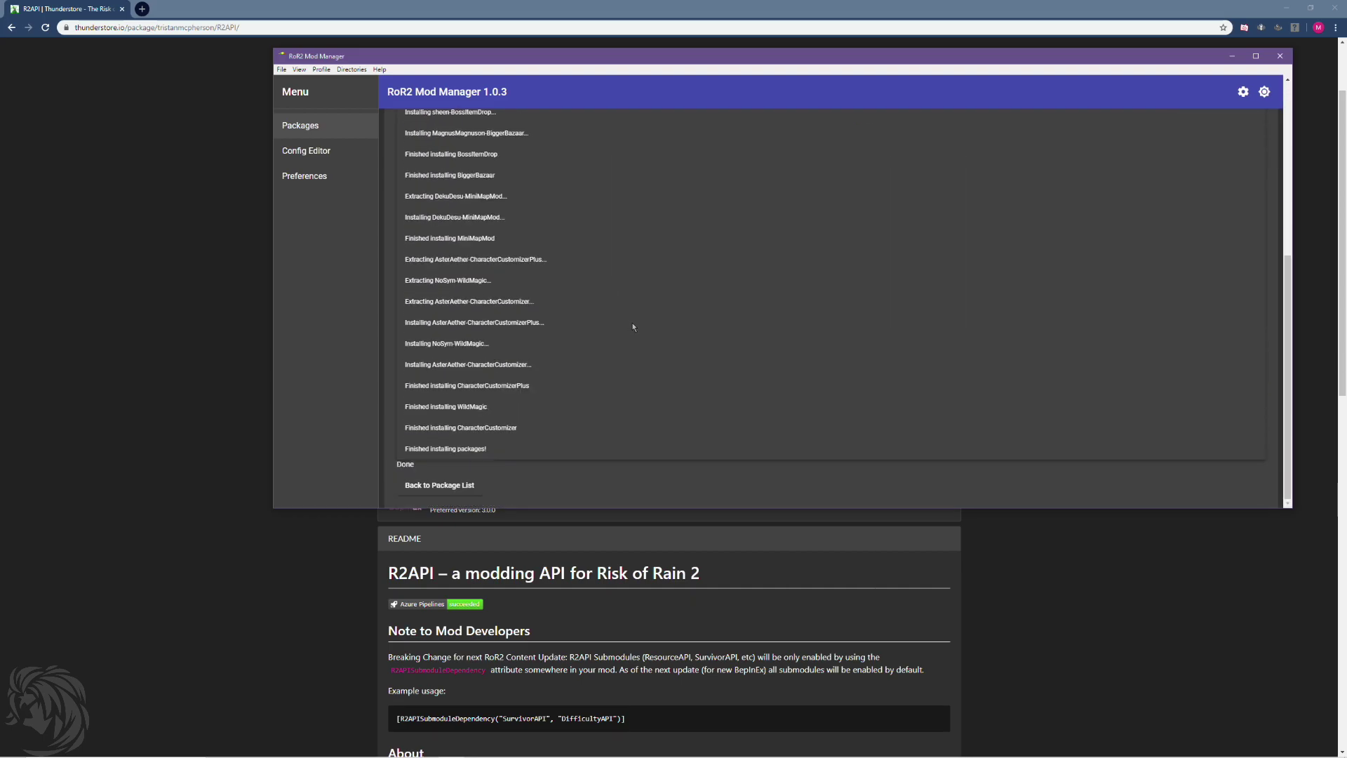
left_click(466, 484)
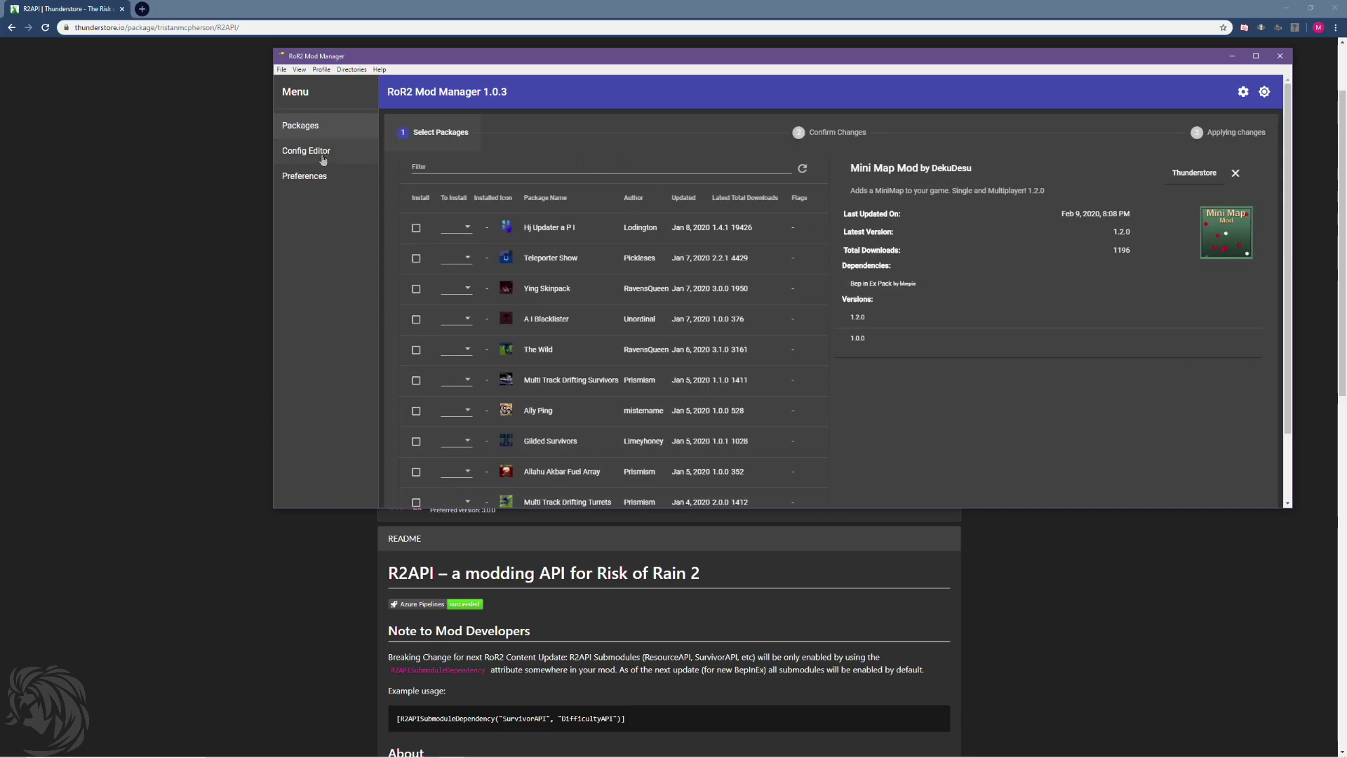
Sort the package list by install status and go to its first page to show the installed mods
left_click(428, 199)
scroll(424, 167, "down", 2)
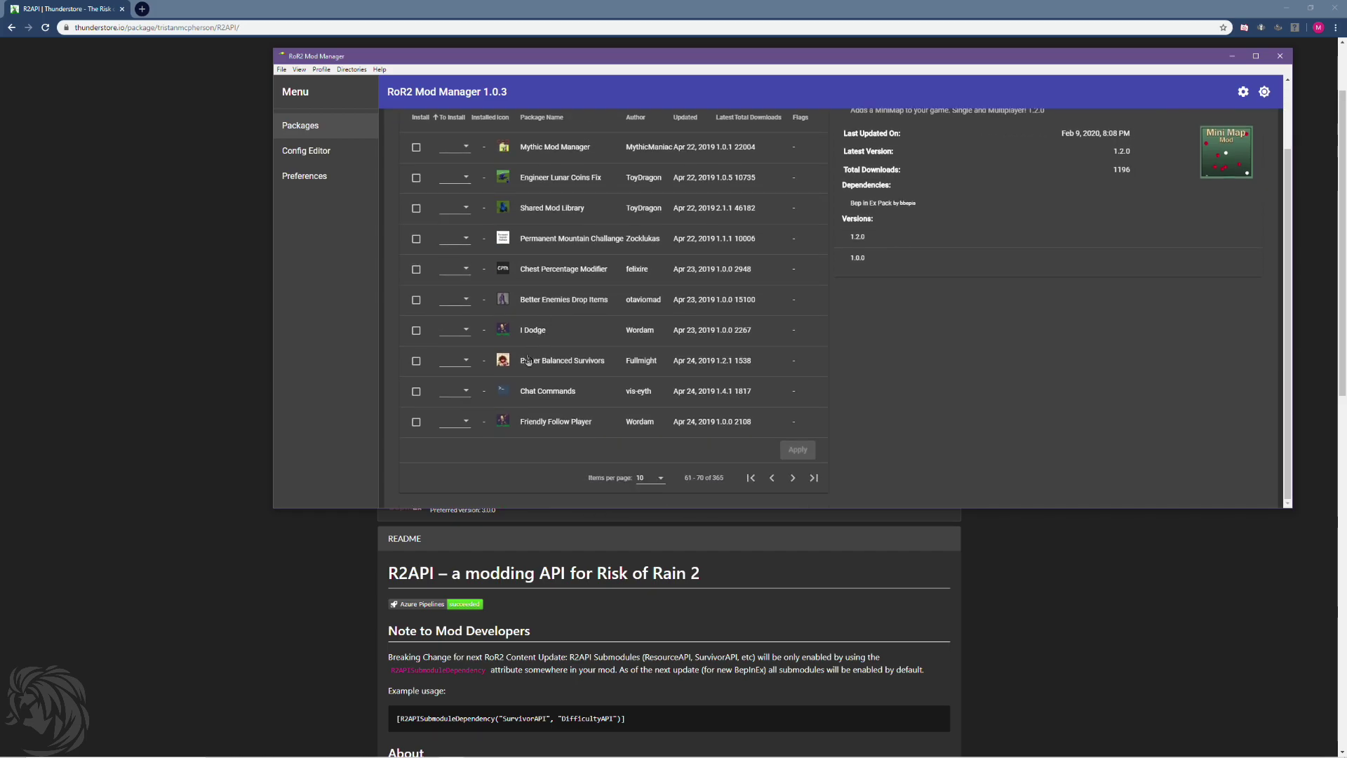
left_click(746, 481)
scroll(530, 341, "up", 1)
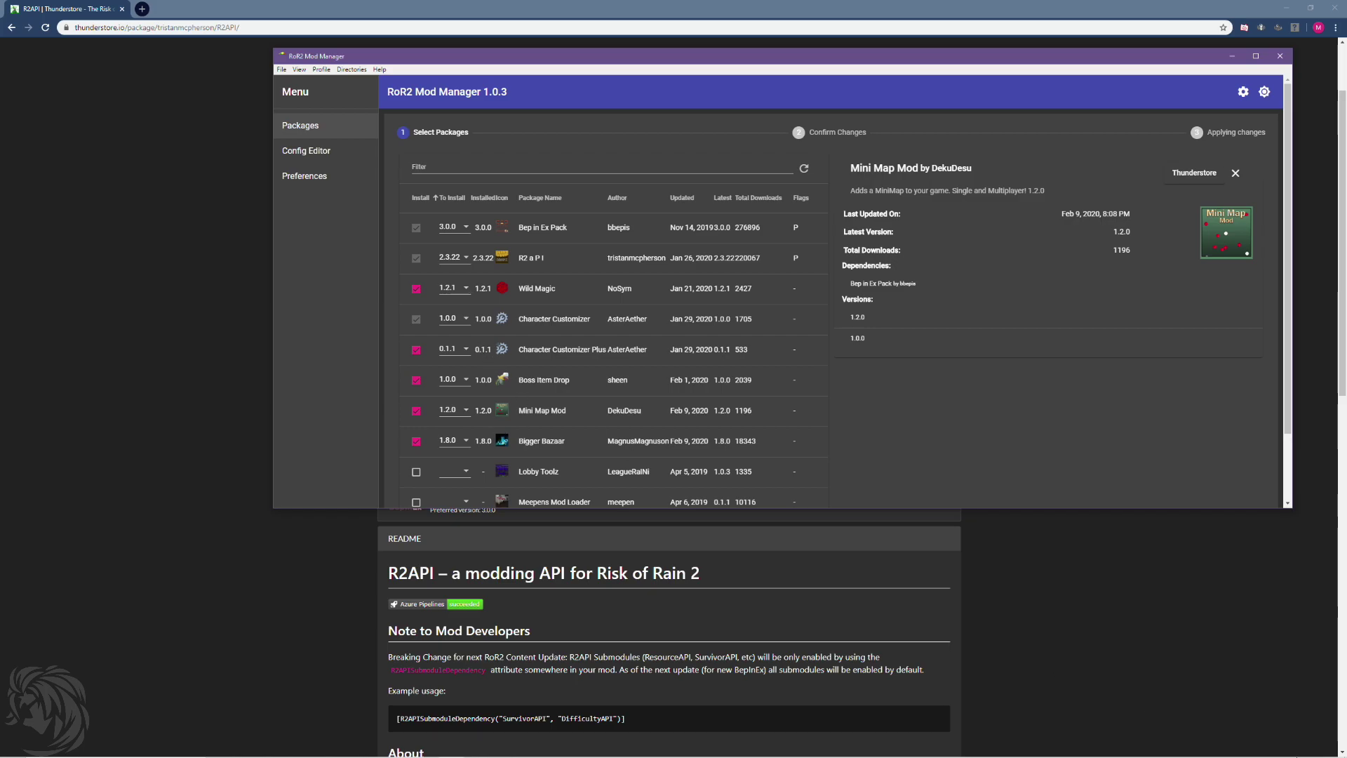
Look through the second page of the sorted package list
left_click(1267, 748)
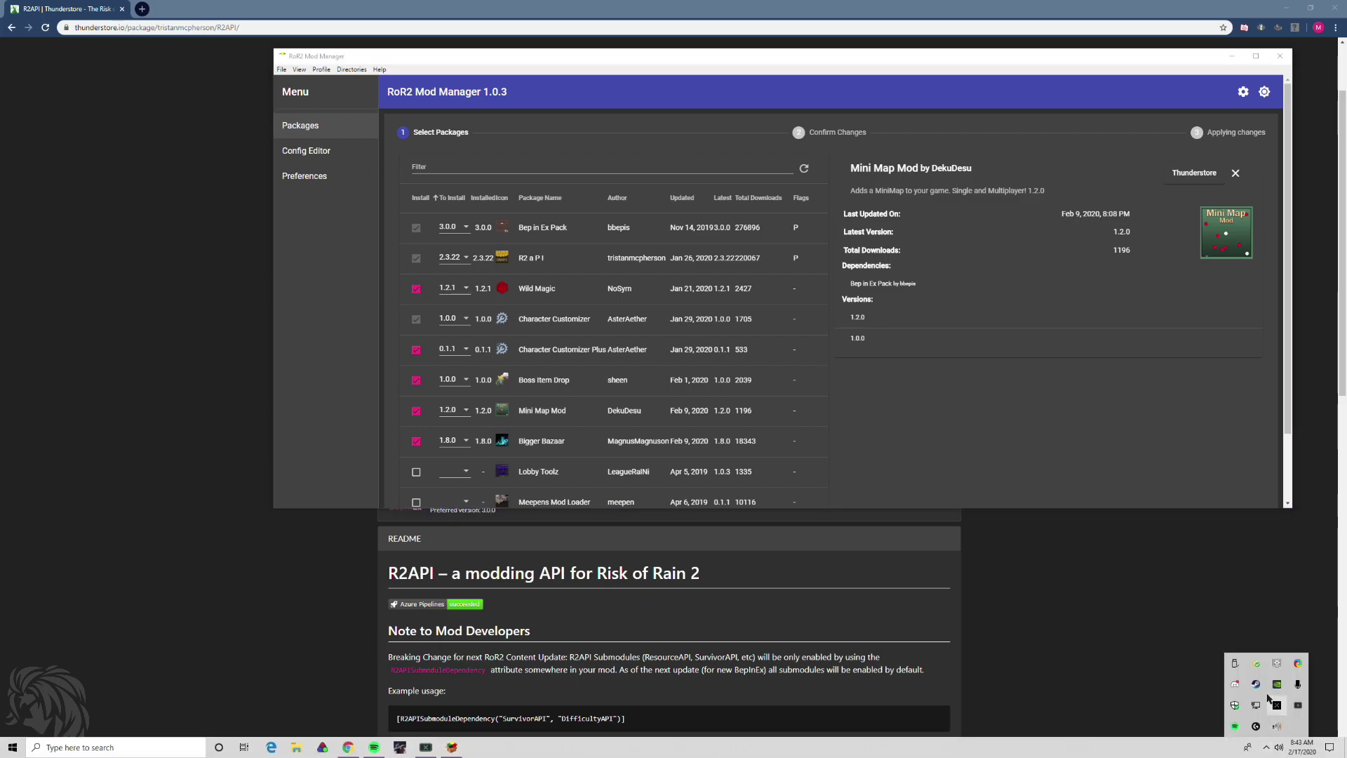
left_click(697, 372)
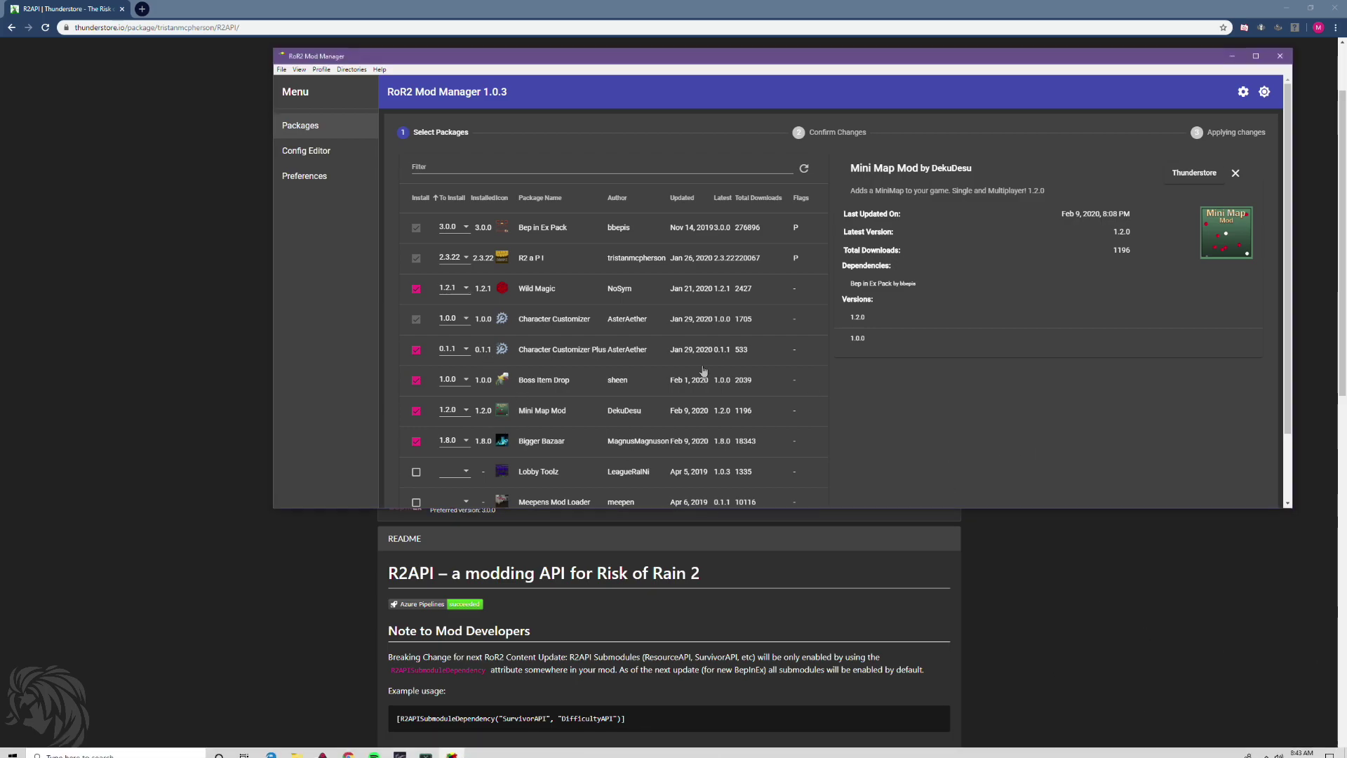
scroll(696, 372, "down", 2)
left_click(793, 477)
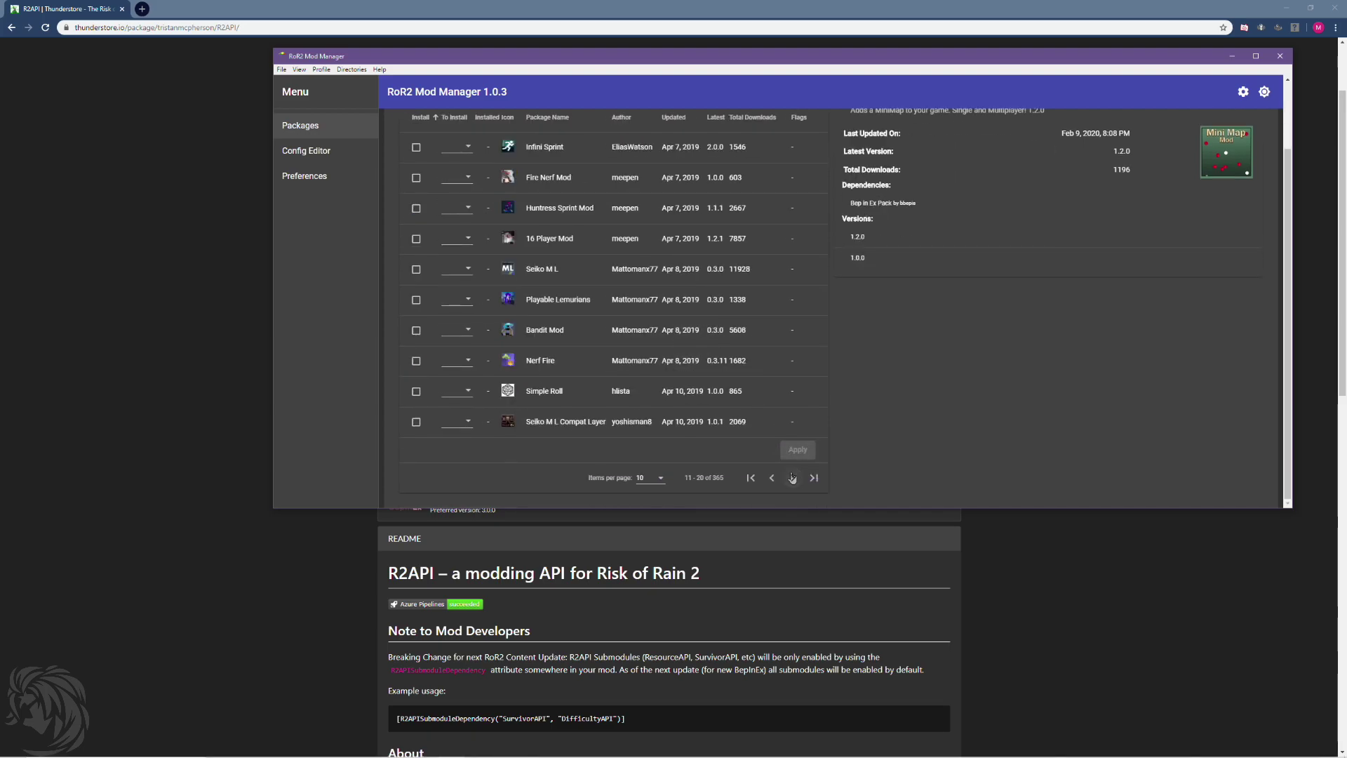
scroll(609, 243, "up", 2)
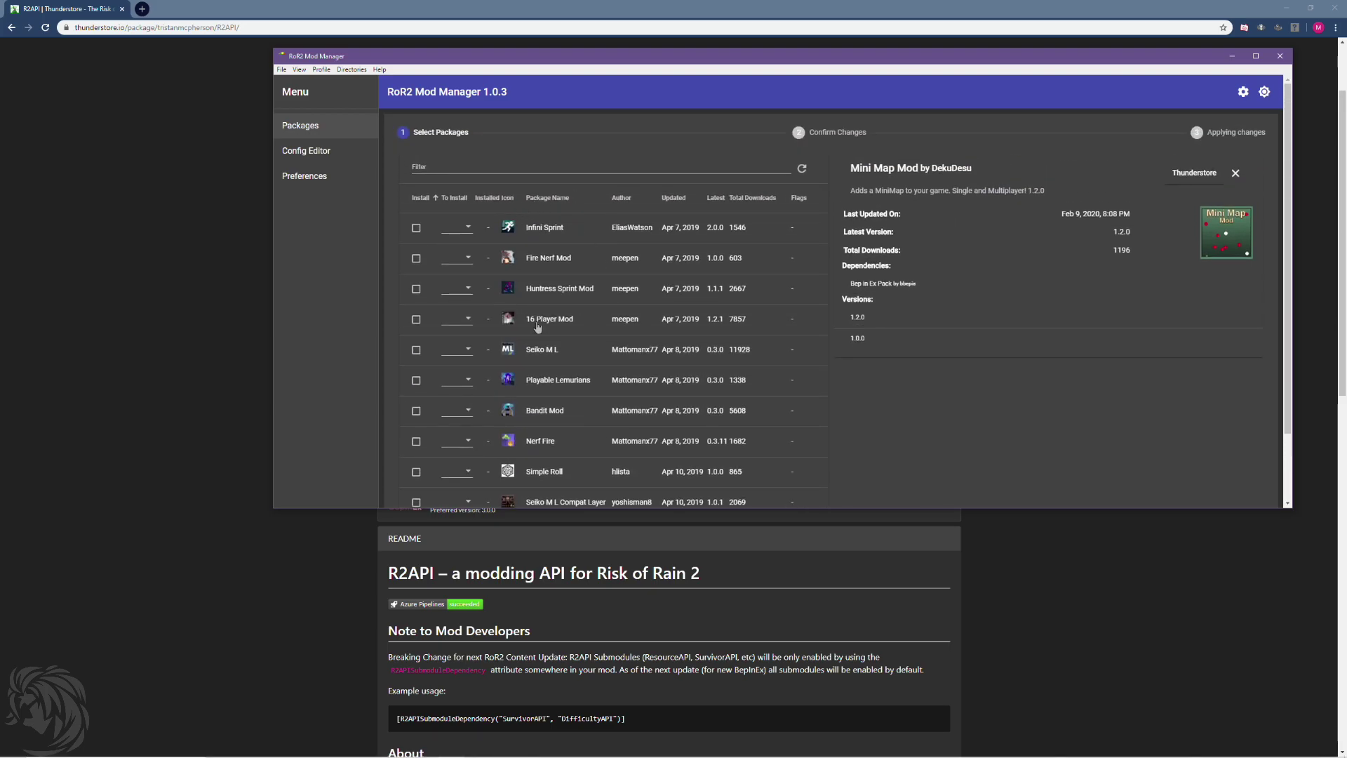
scroll(551, 348, "down", 2)
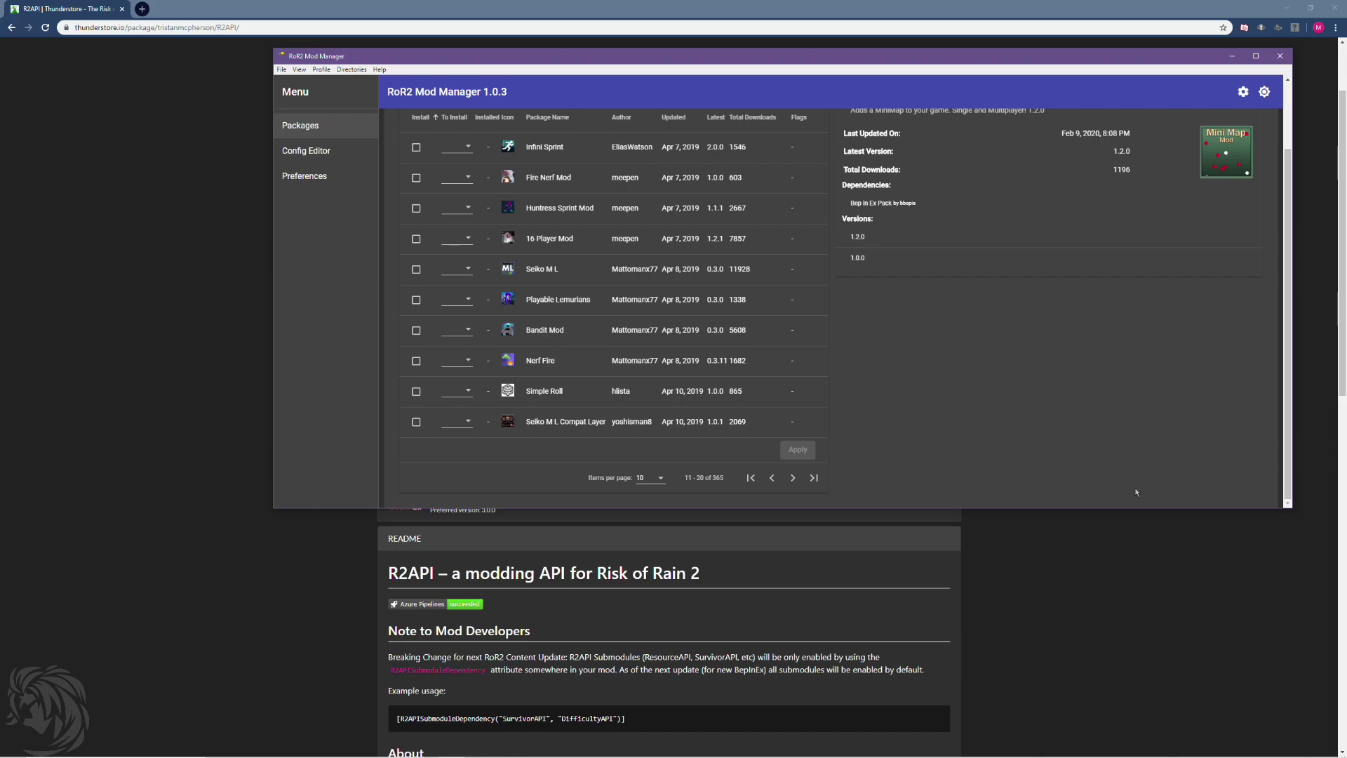
Launch Risk of Rain 2 through Steam
left_click(1267, 747)
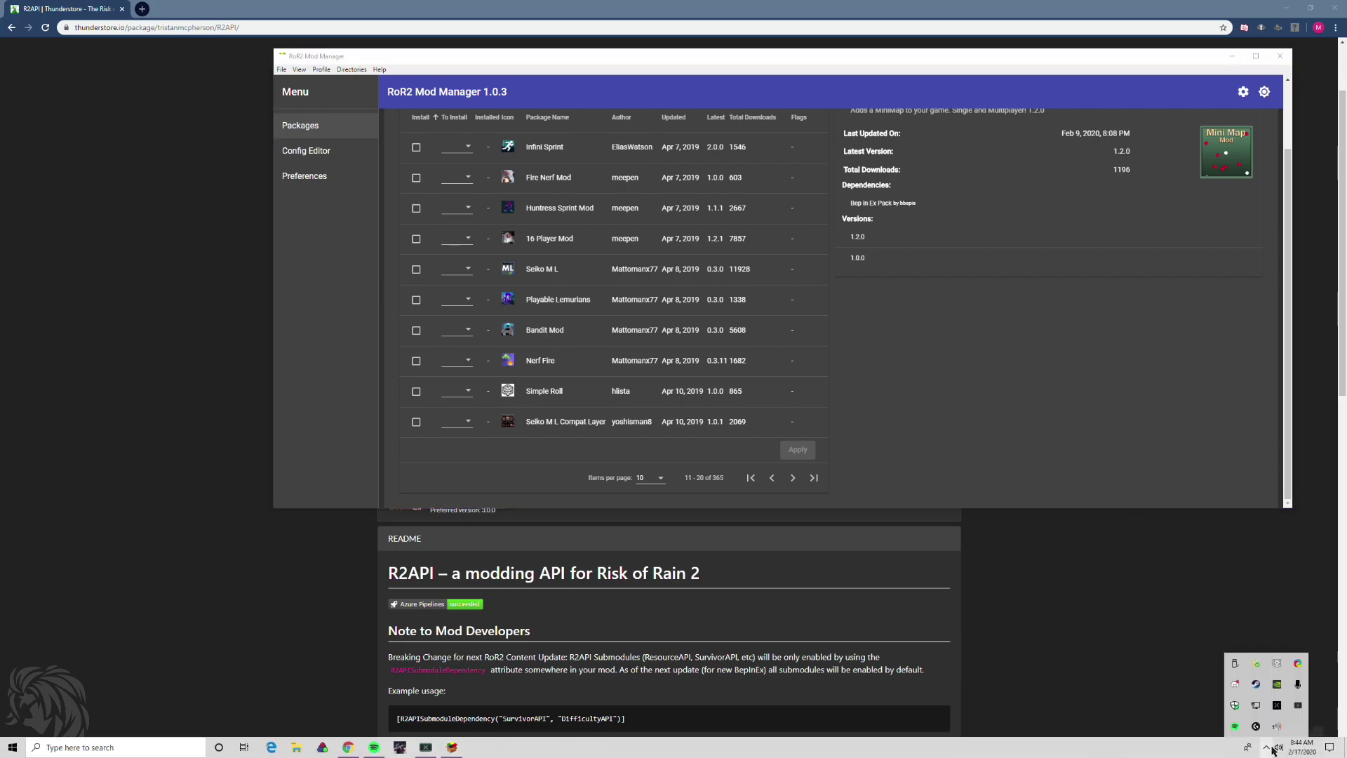
right_click(1260, 691)
left_click(1173, 542)
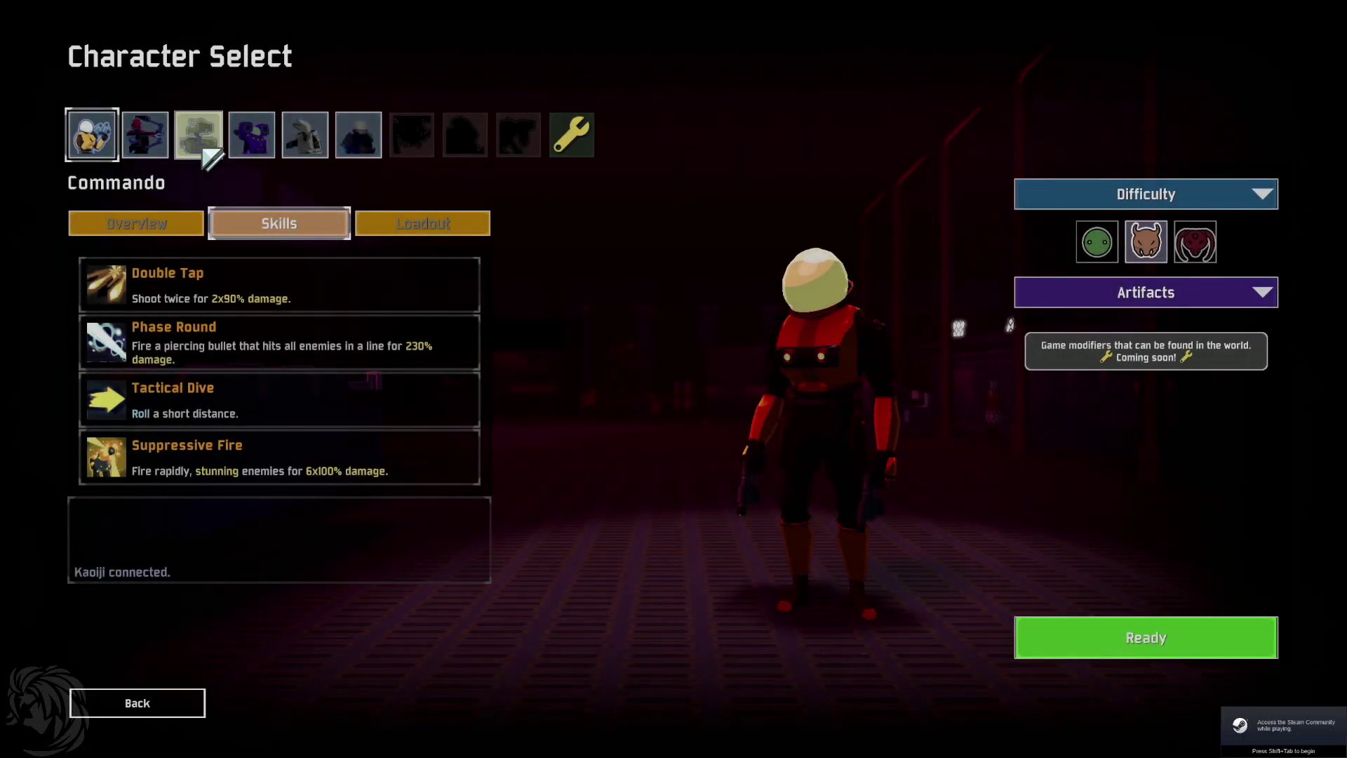
Select the Huntress and the third difficulty level for the run, and view her loadout options
left_click(144, 136)
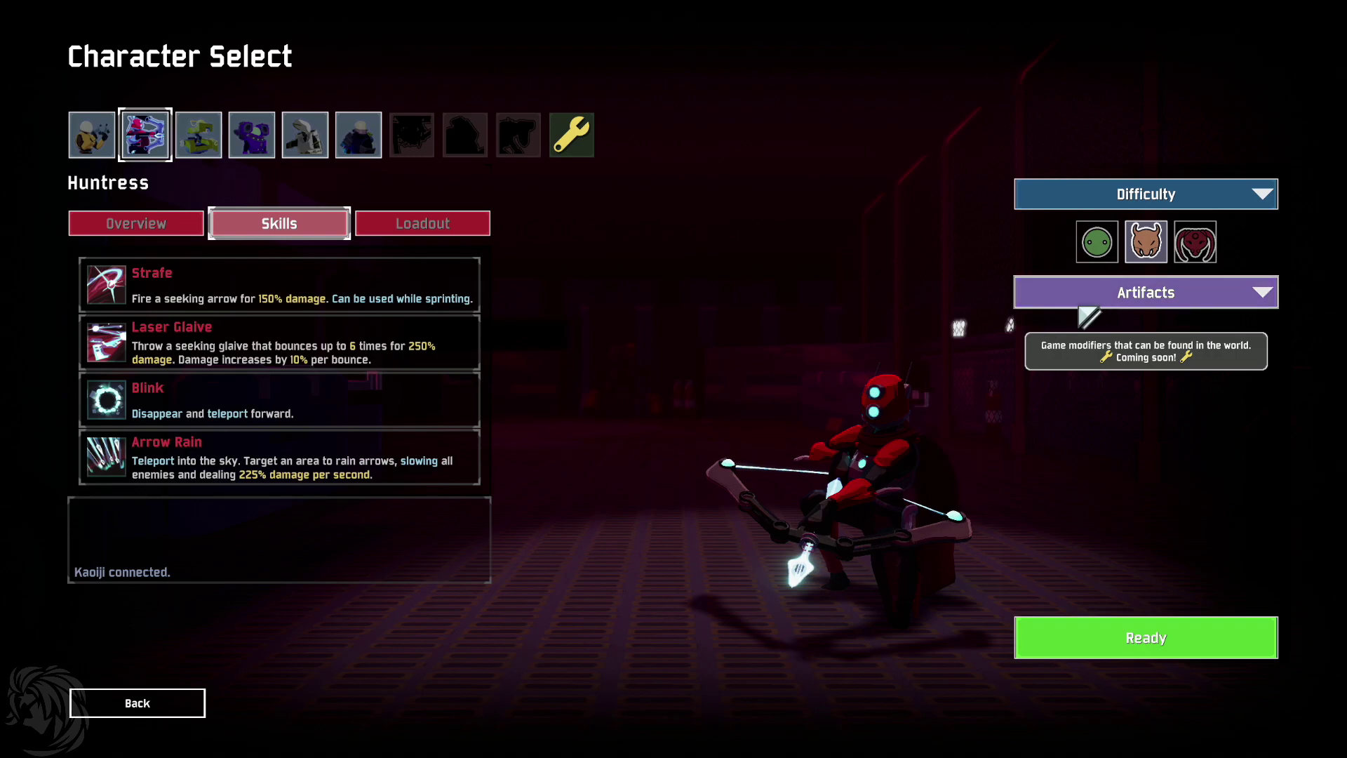
left_click(1195, 241)
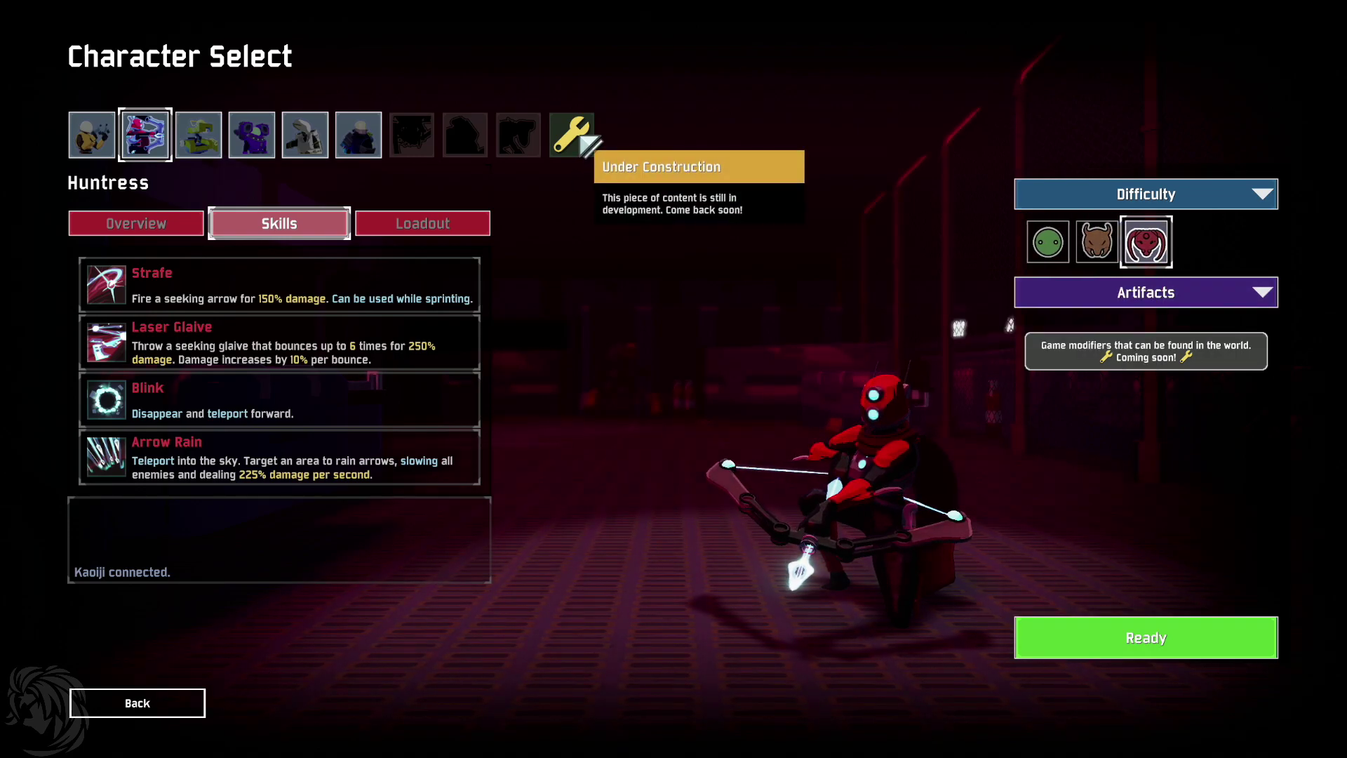
left_click(456, 223)
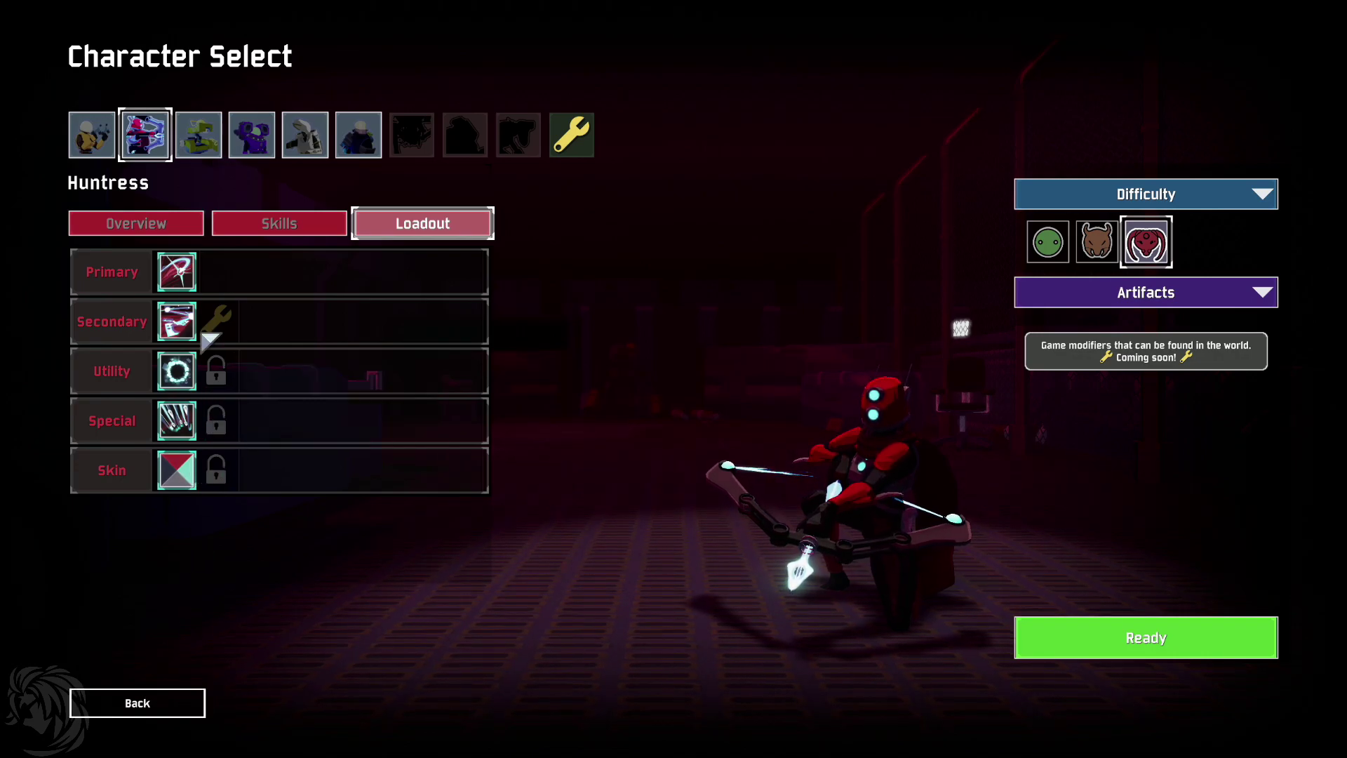
left_click(95, 135)
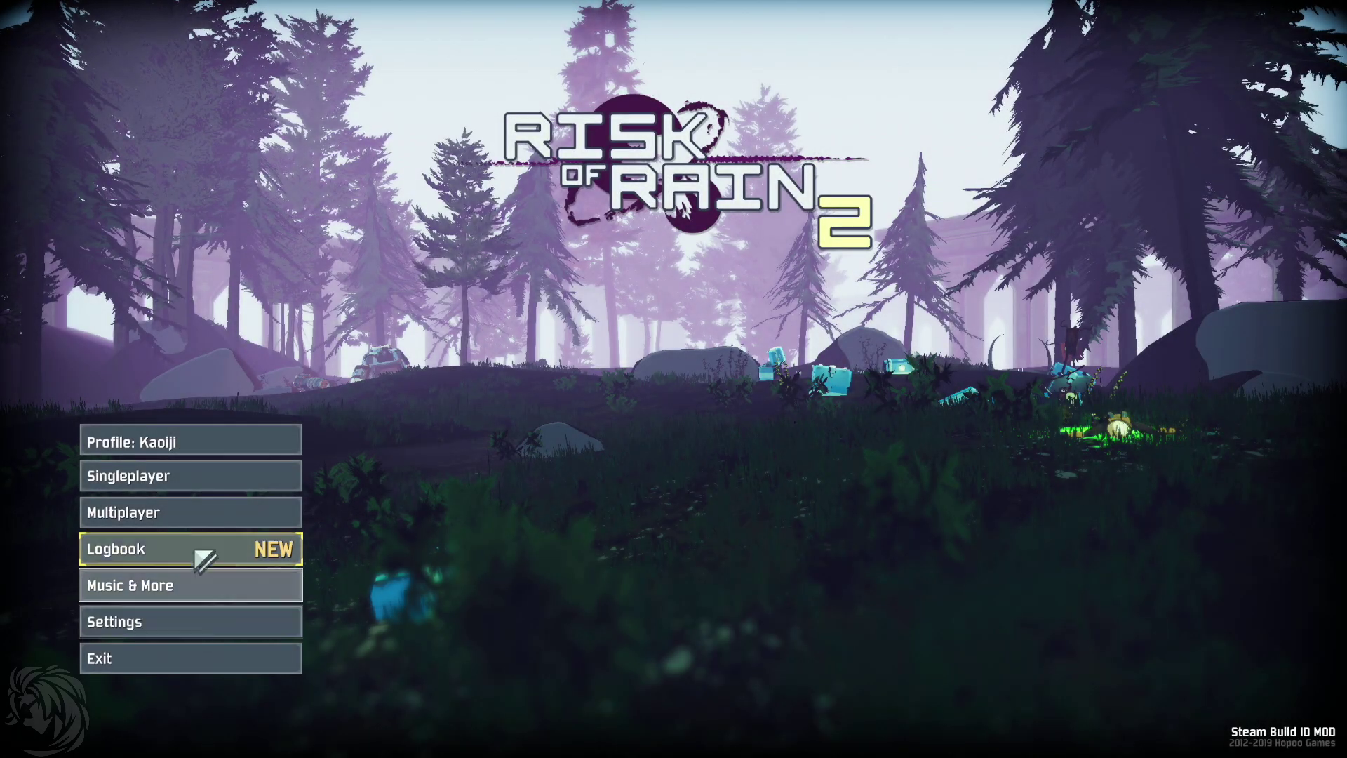
View the Music & More page and return to the main menu
left_click(198, 577)
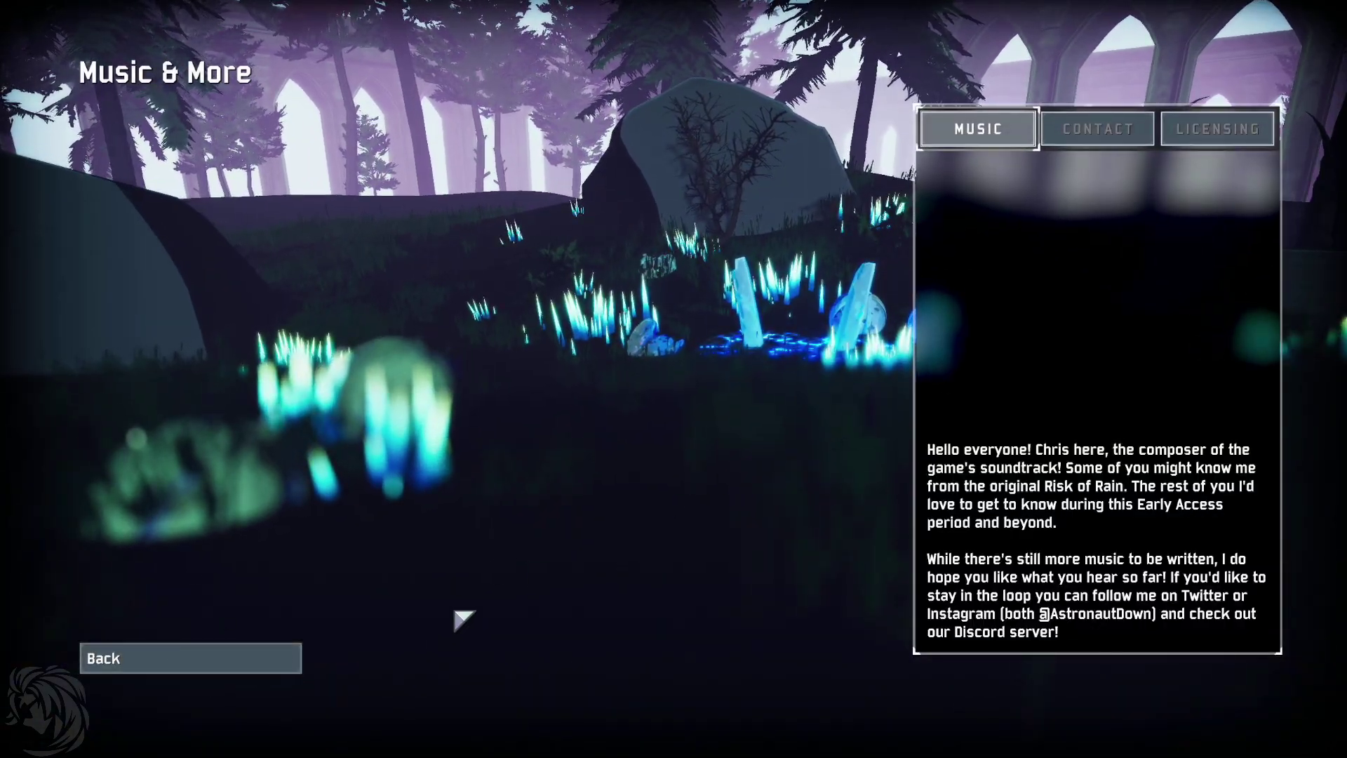
left_click(219, 663)
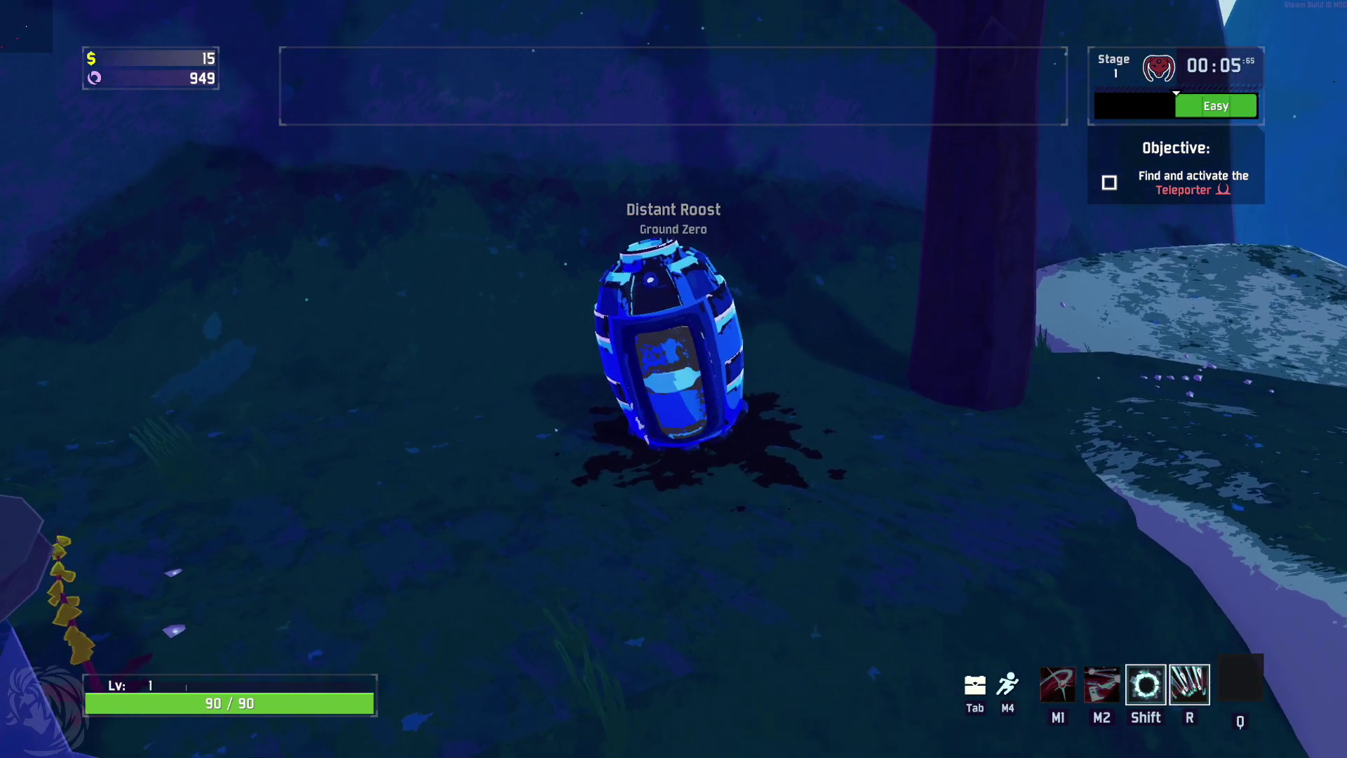
Run through Stage 1 to the 50% HP shrine, trade health for gold and buy Armor-Piercing Rounds from the $25 terminal
key("w")
key("w")
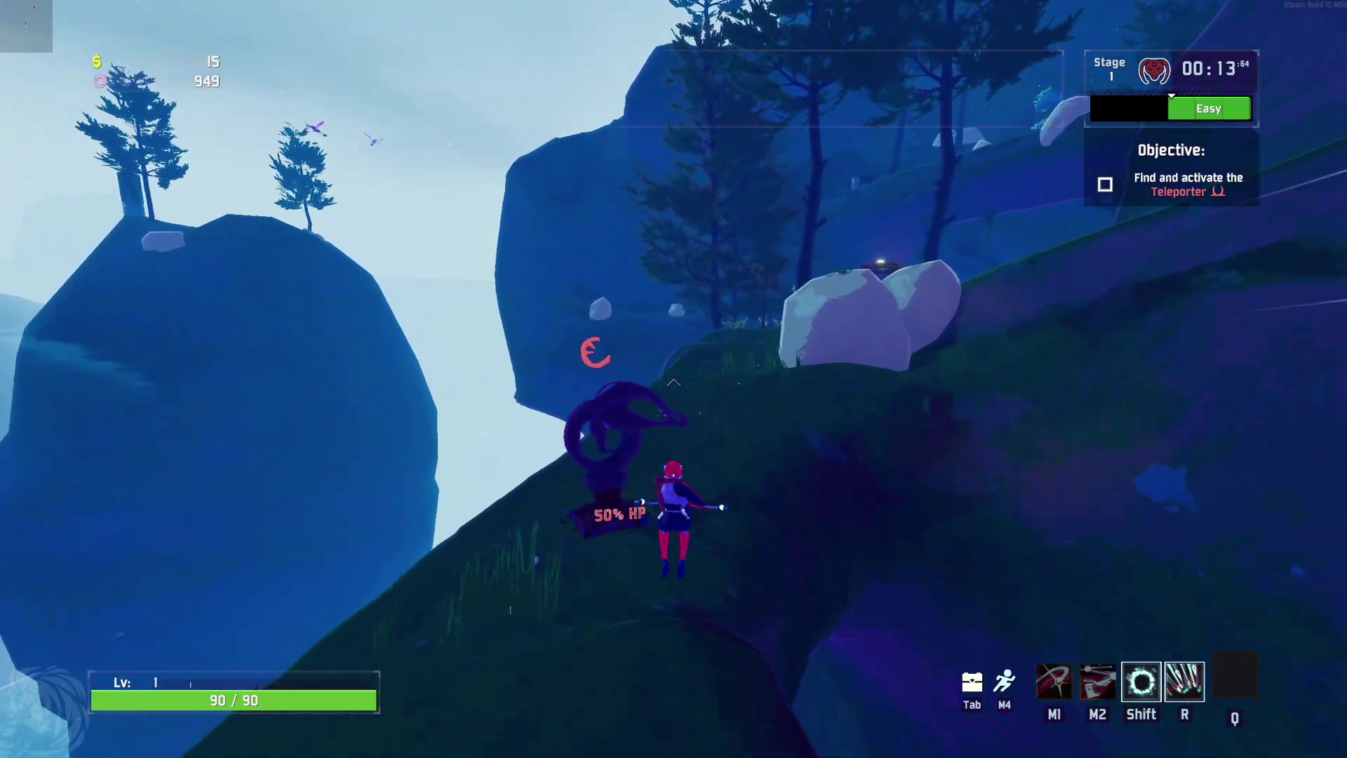
key("w")
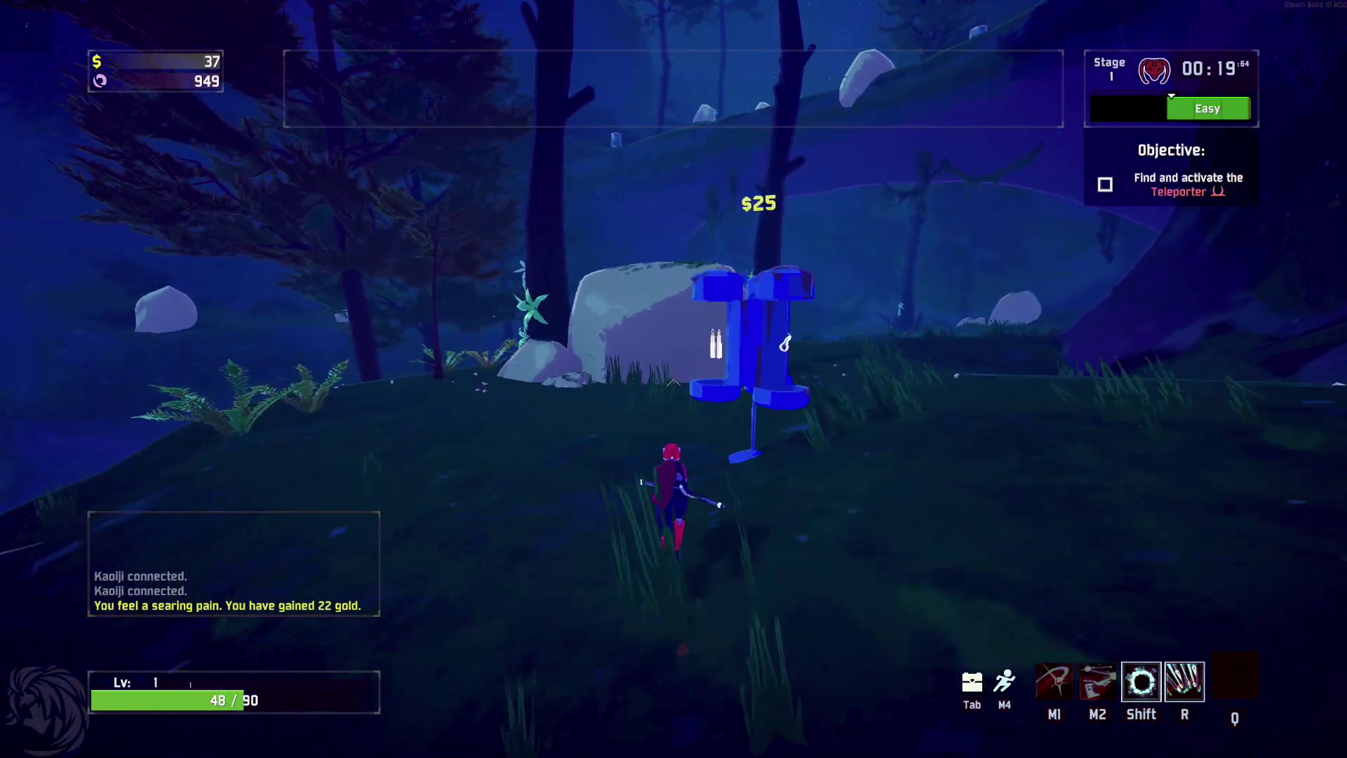
key("a")
key("e")
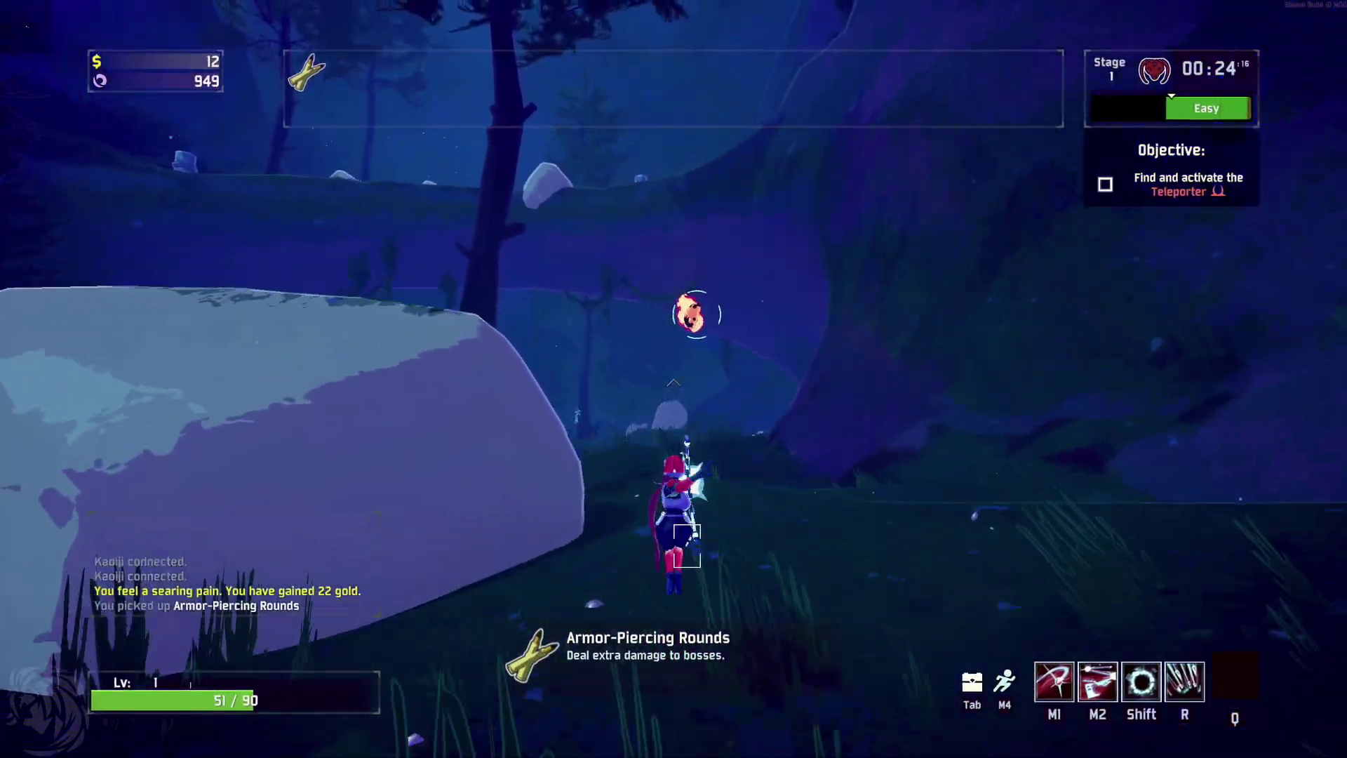
Kill the nearby wisps with the glaive and arrows, and run on across the forest clearing
right_click(674, 379)
left_click(674, 379)
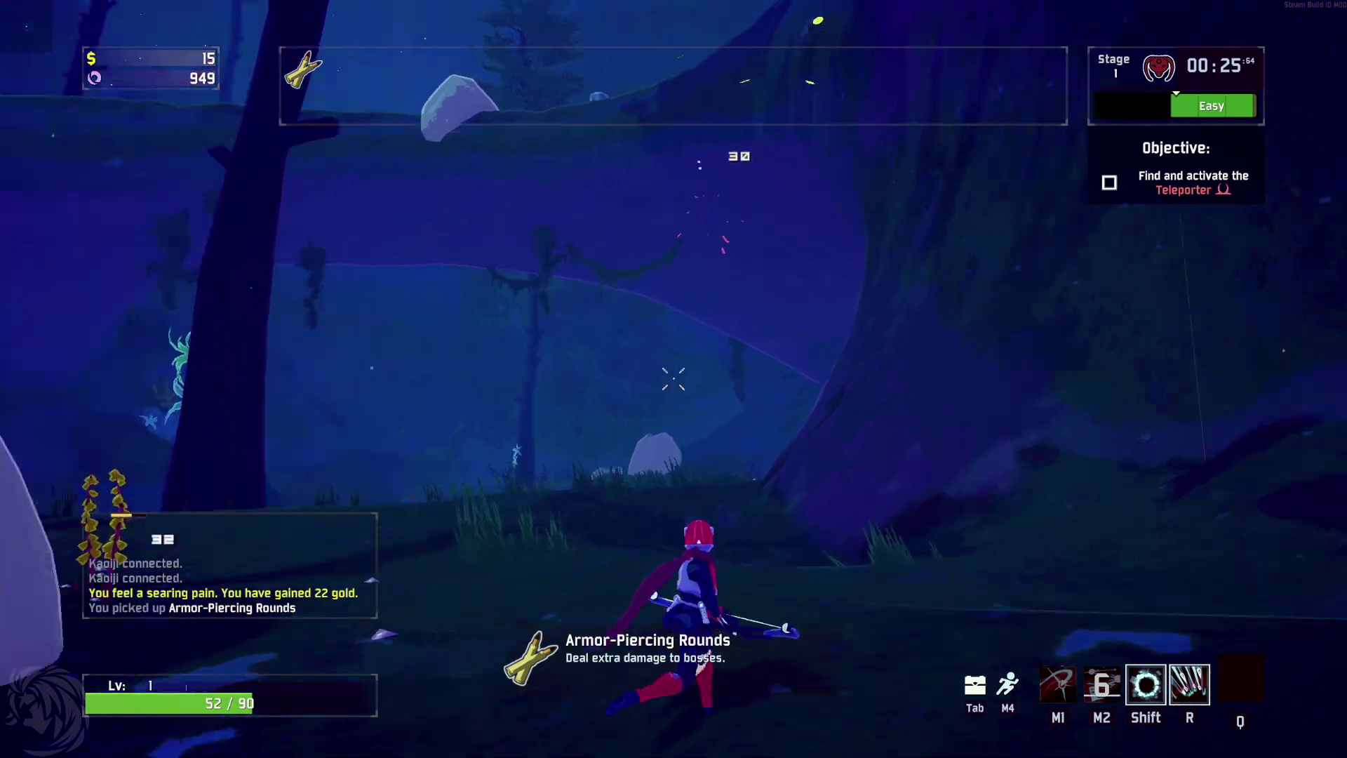
key("w")
key("w")
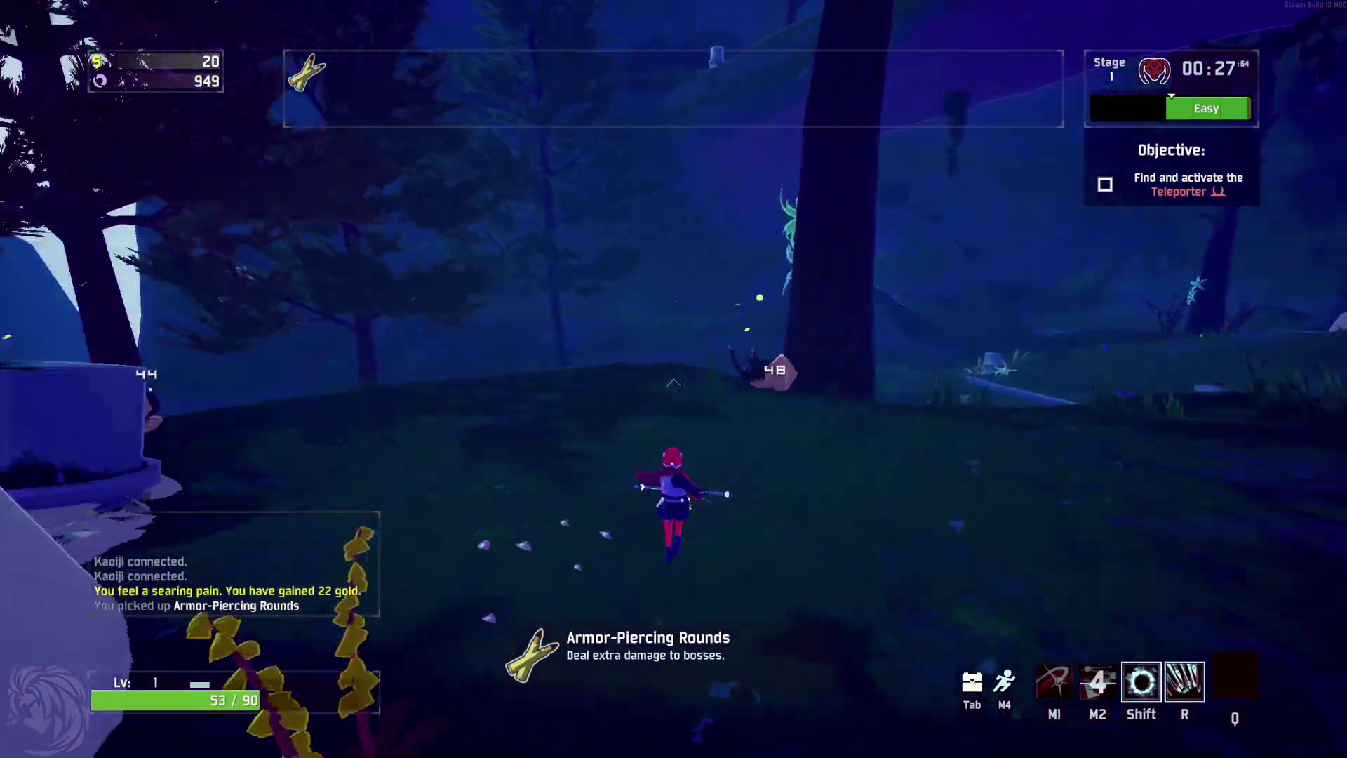
key("w")
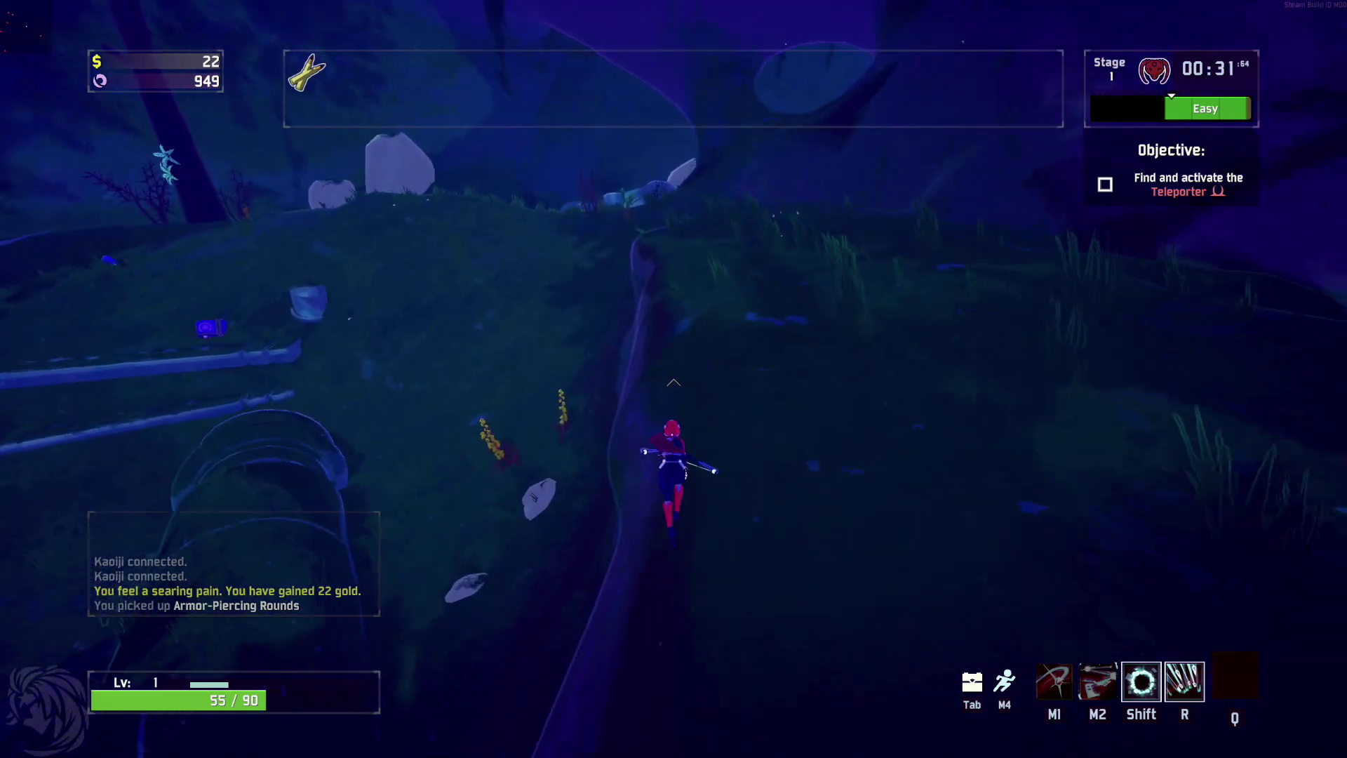
Run along the grassy slope past the broken pillars and open the barrel for gold
key("w")
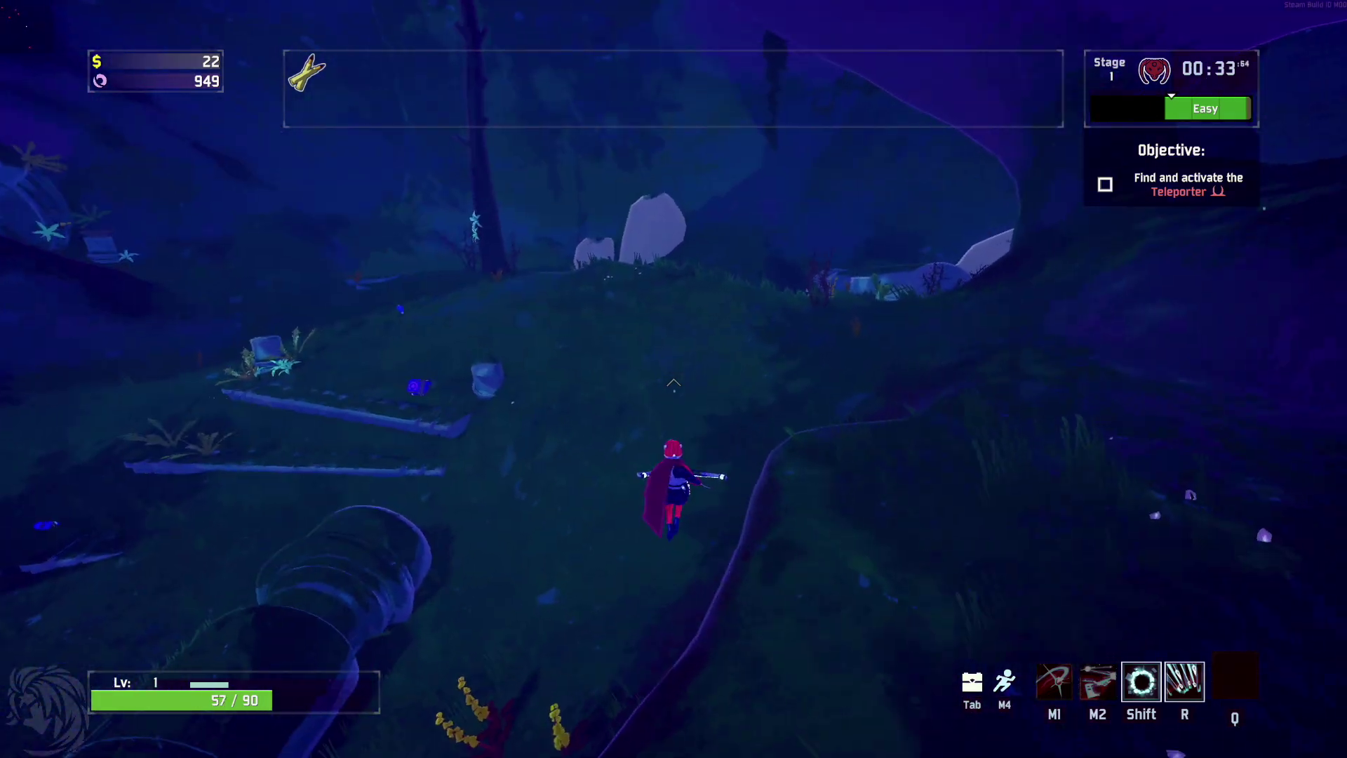
key("w")
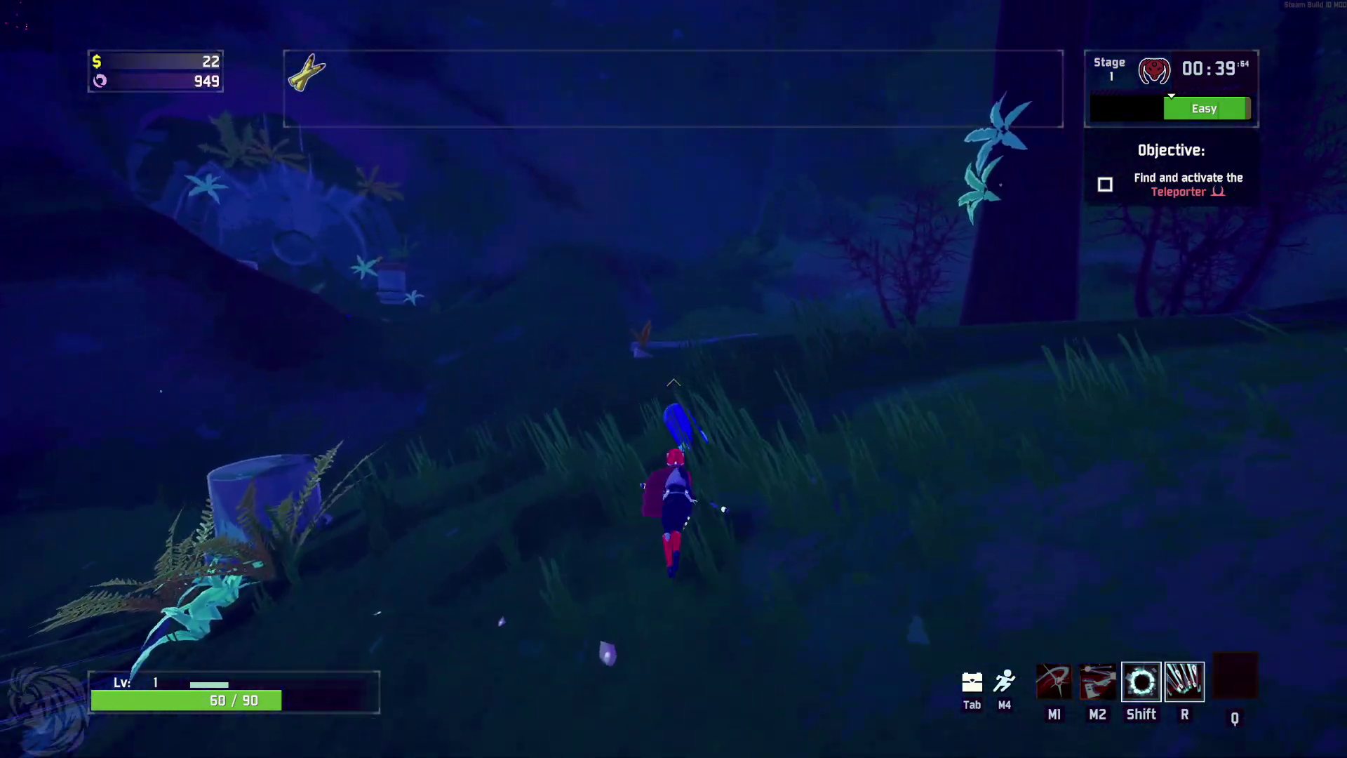
key("w")
key("e")
key("space")
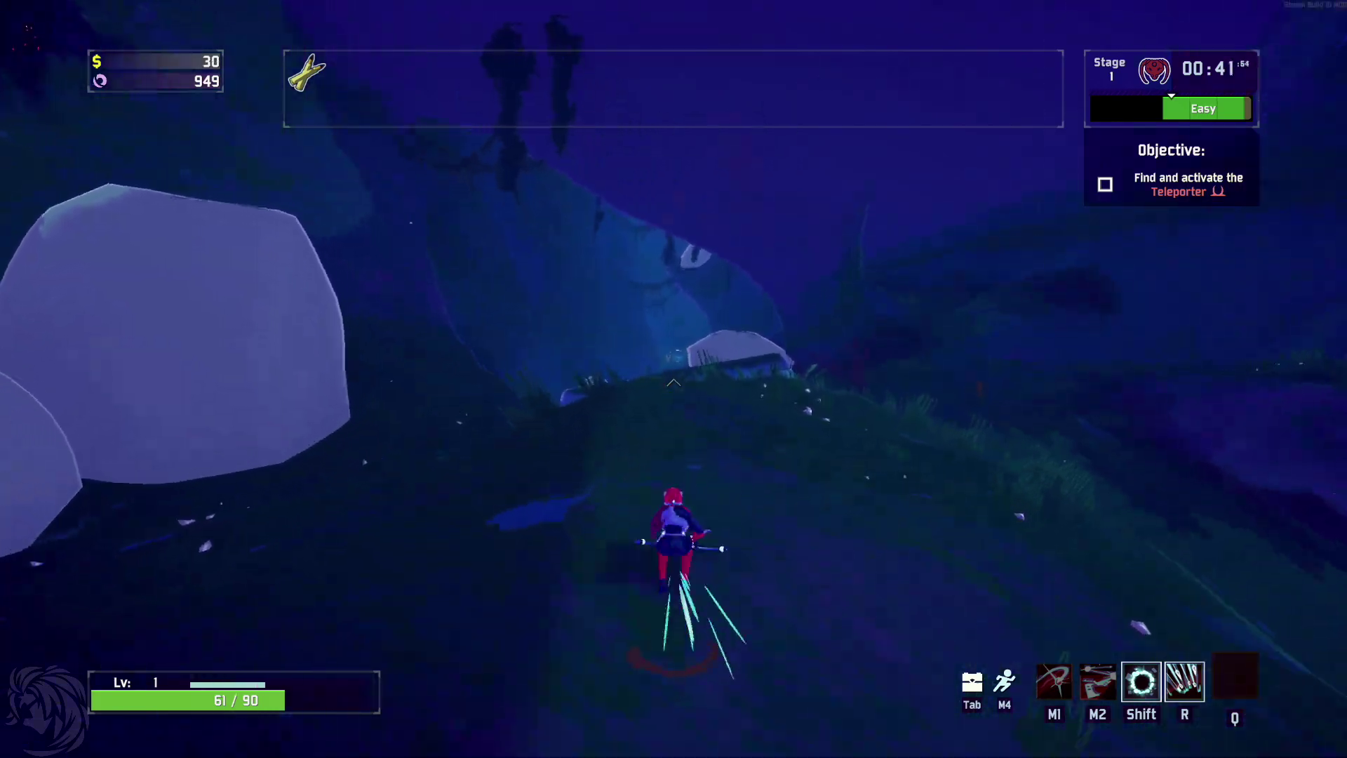
Advance toward the rocky ledge and attack the enemies there with the glaive and arrows
key("w")
key("w")
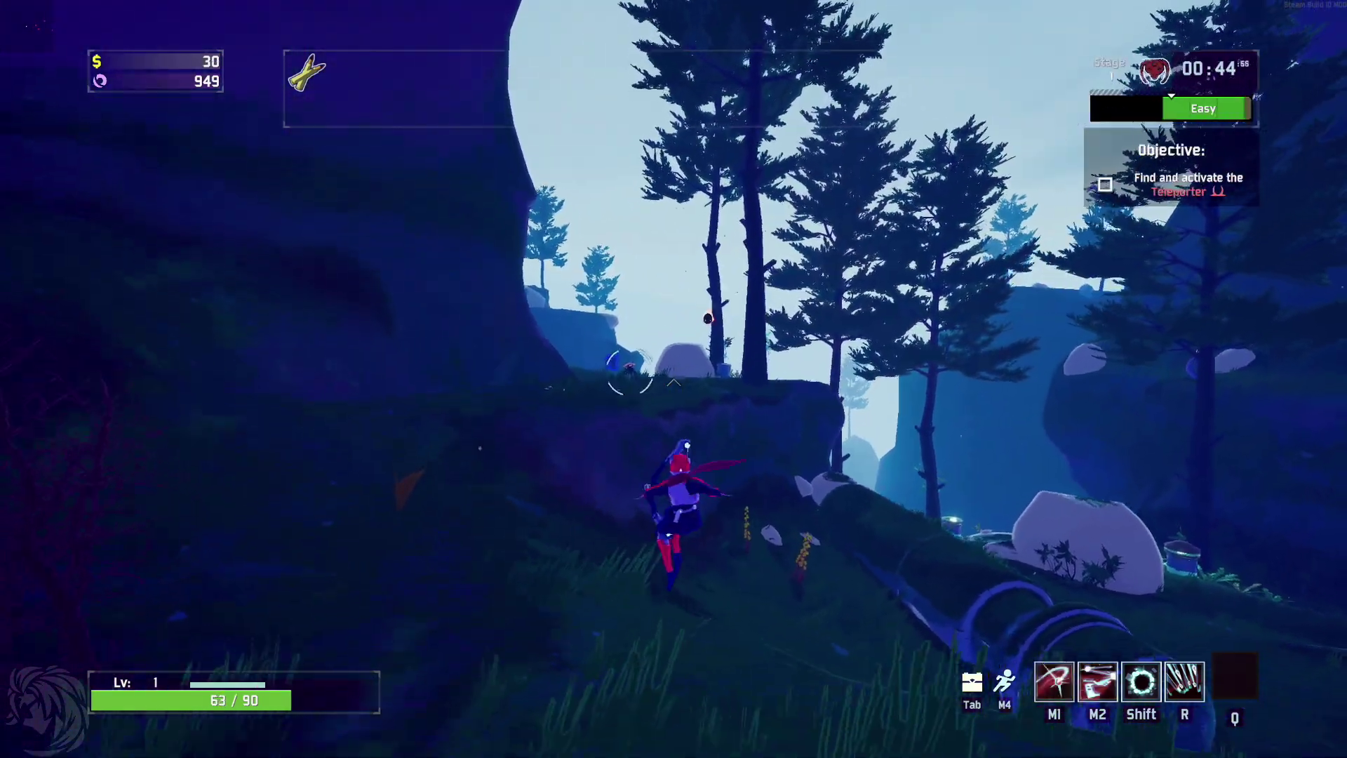
key("w")
right_click(674, 379)
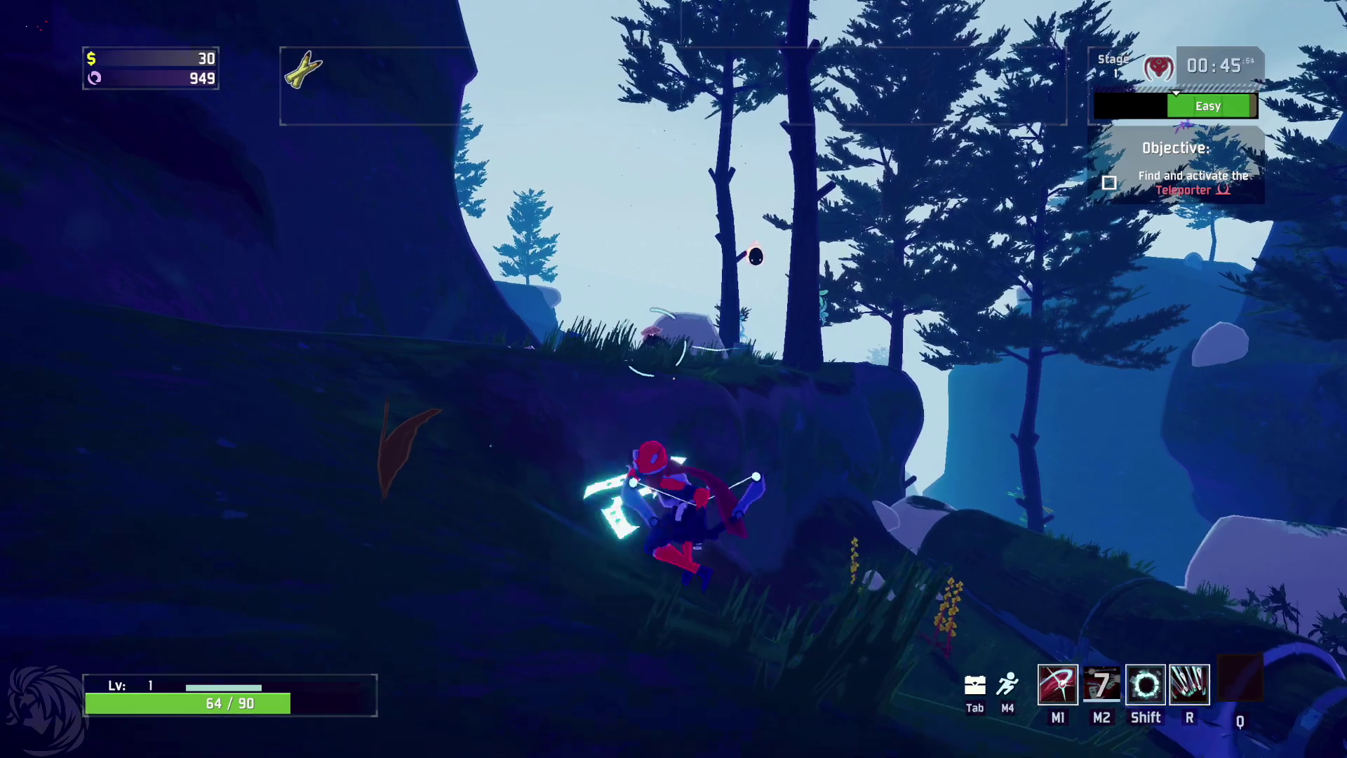
key("w")
key("a")
key("space")
left_click(674, 379)
key("w")
key("space")
Run back to the chest beside the fallen stone ruins and buy it open
key("w")
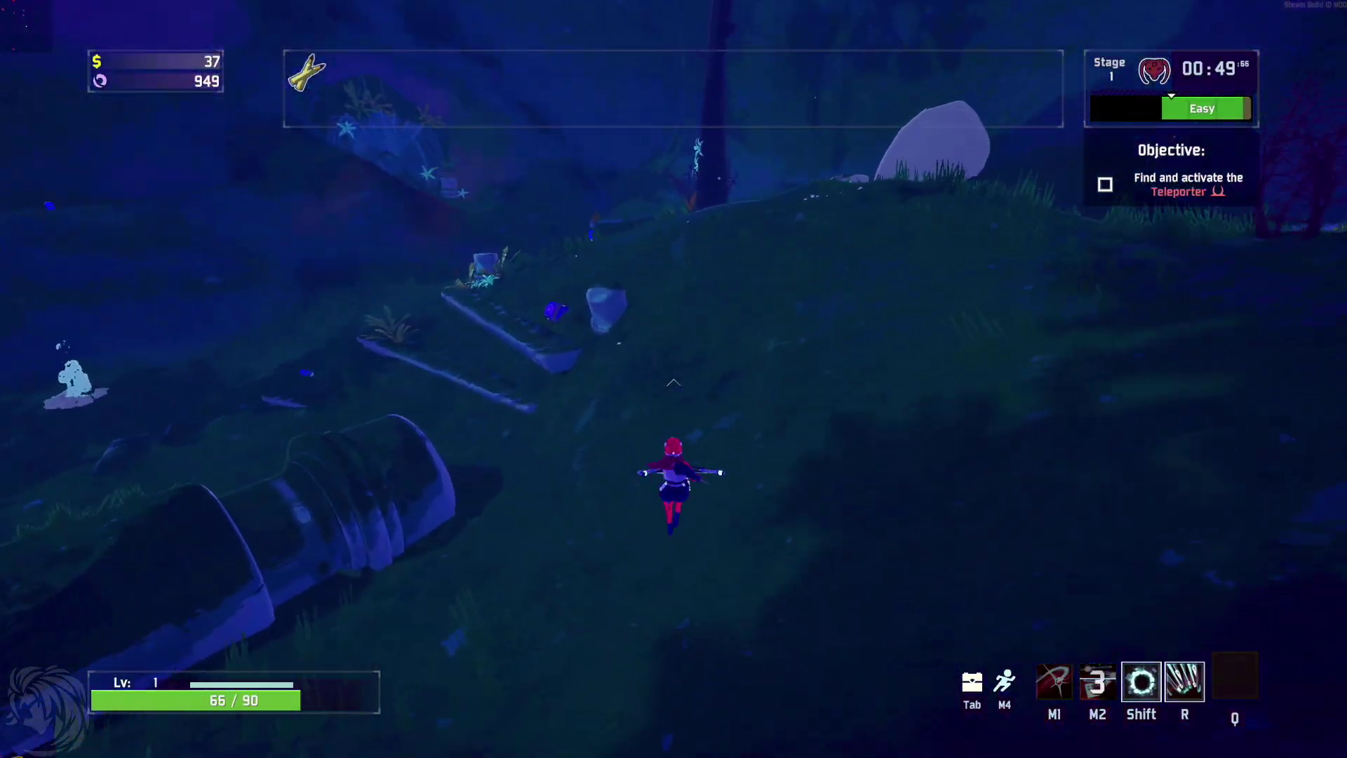
key("w")
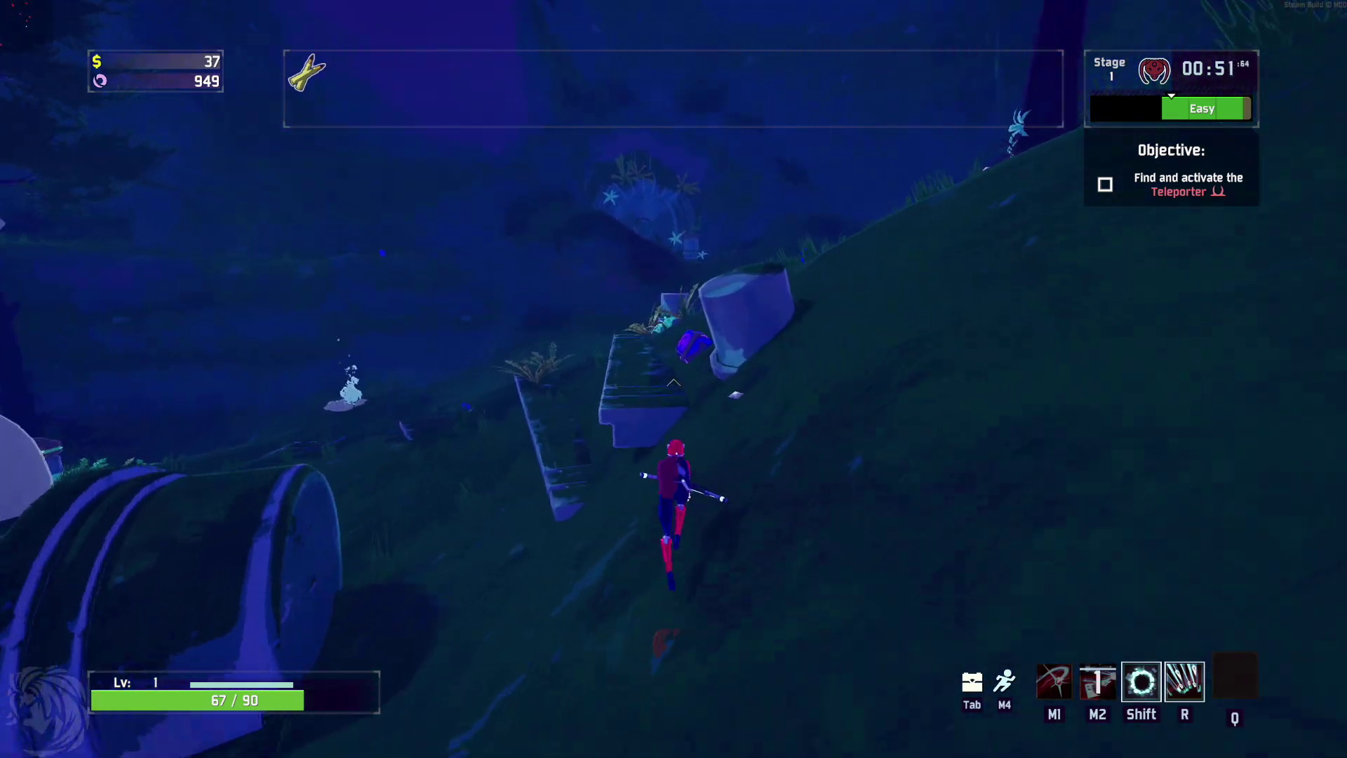
key("w")
key("e")
key("w")
Shoot down the wisps around the ruins and pick up the Warbanner from the chest
right_click(674, 379)
left_click(674, 379)
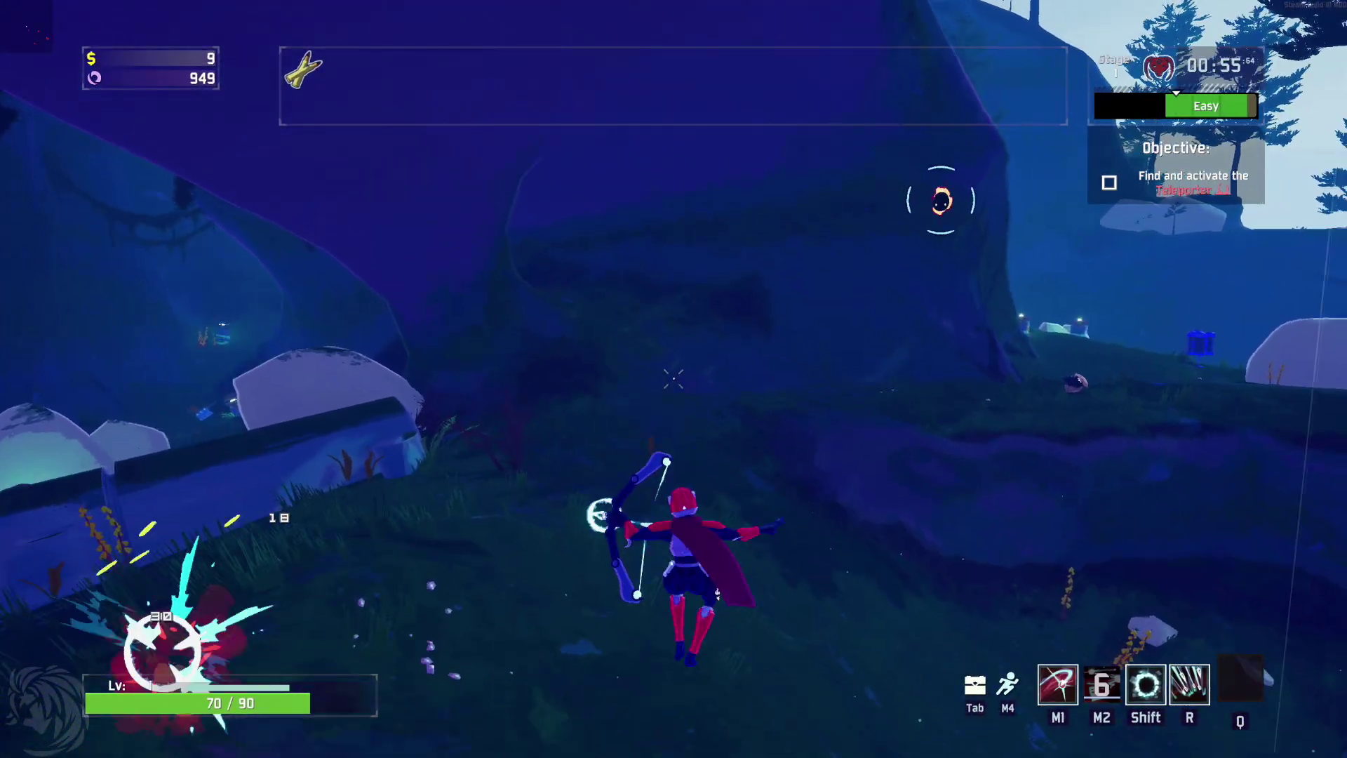
left_click(674, 379)
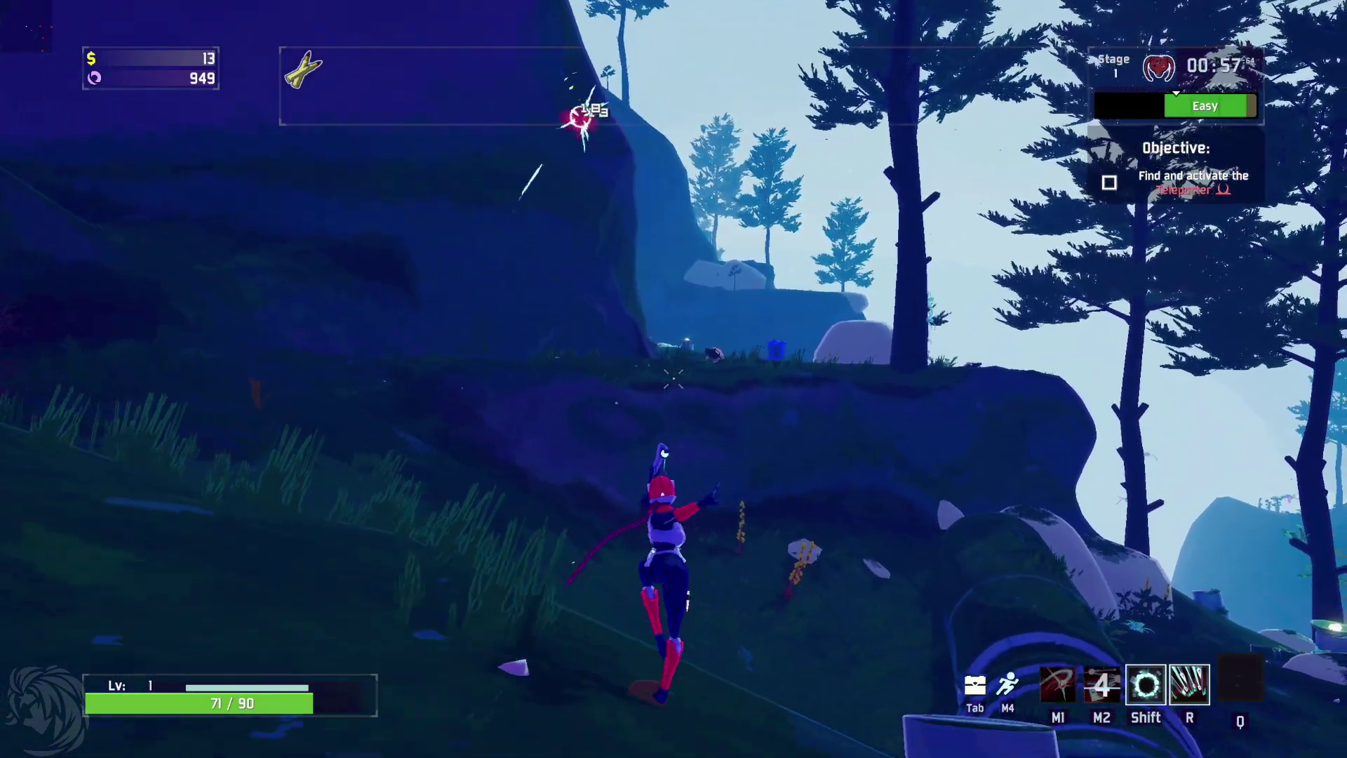
key("w")
key("w")
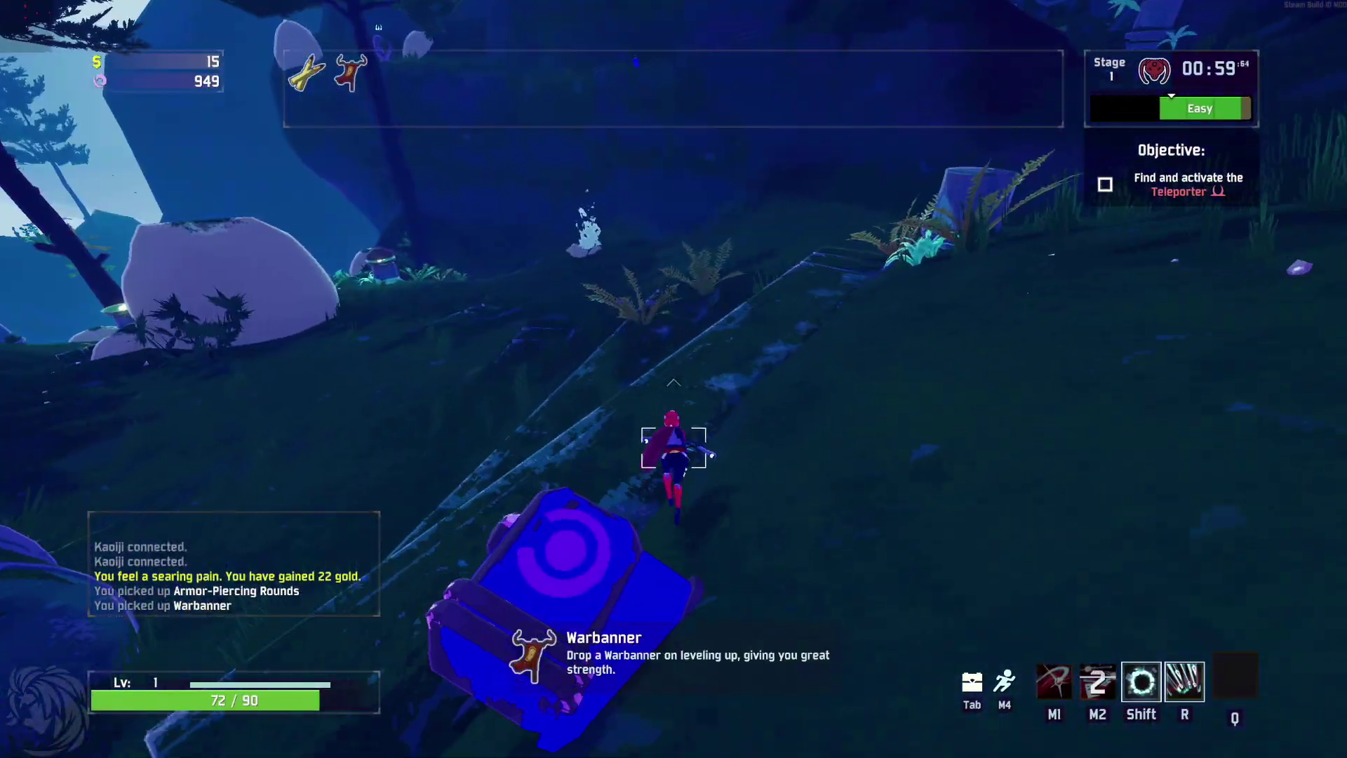
Run past the overgrown ruins and up the cliffside slope, collecting gold from the barrels on the way
key("w")
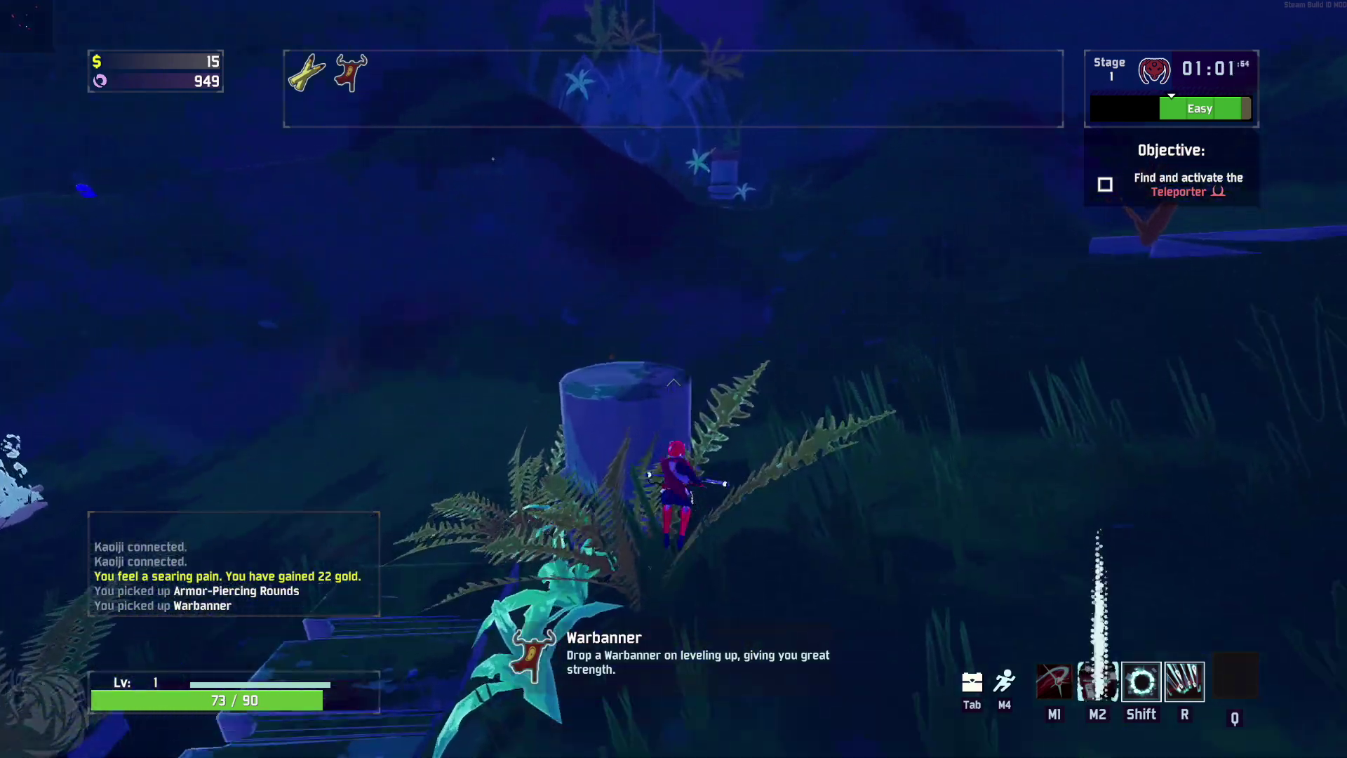
key("w")
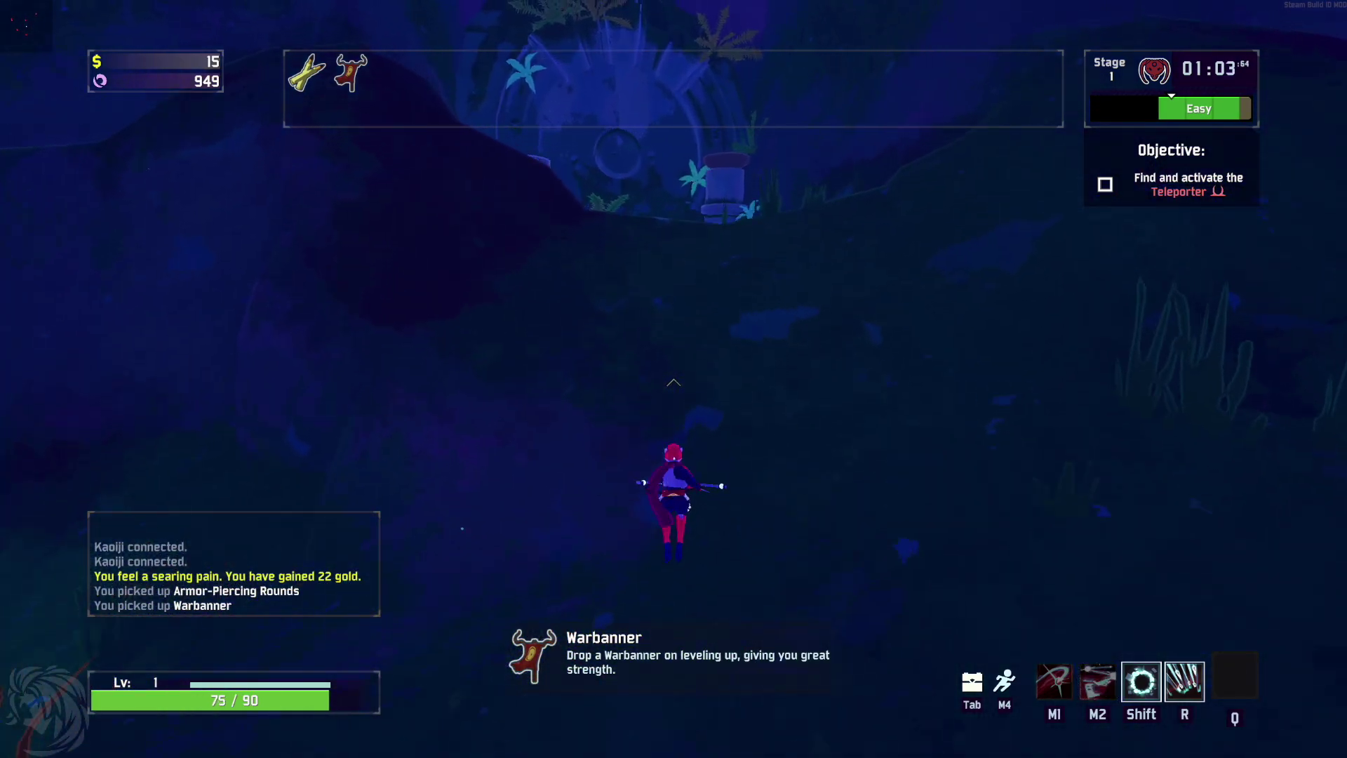
key("w")
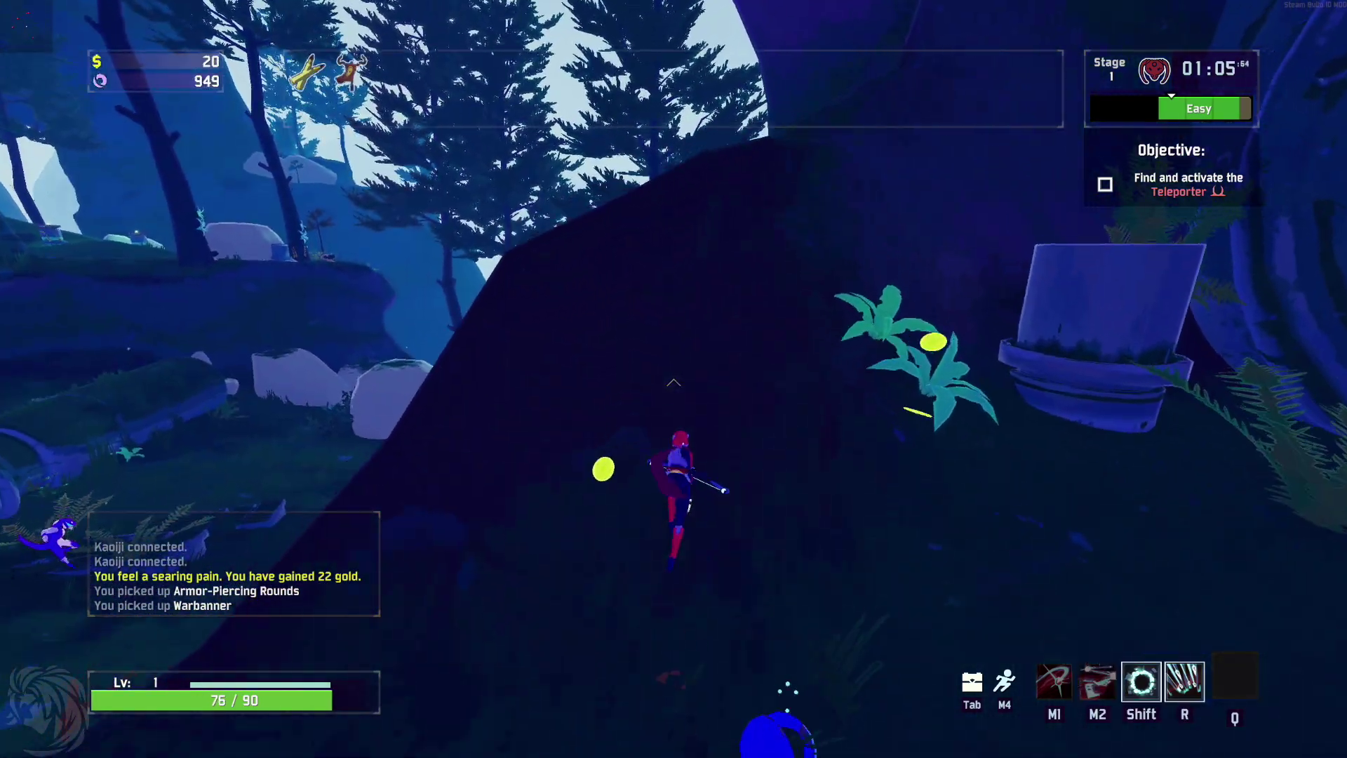
key("w")
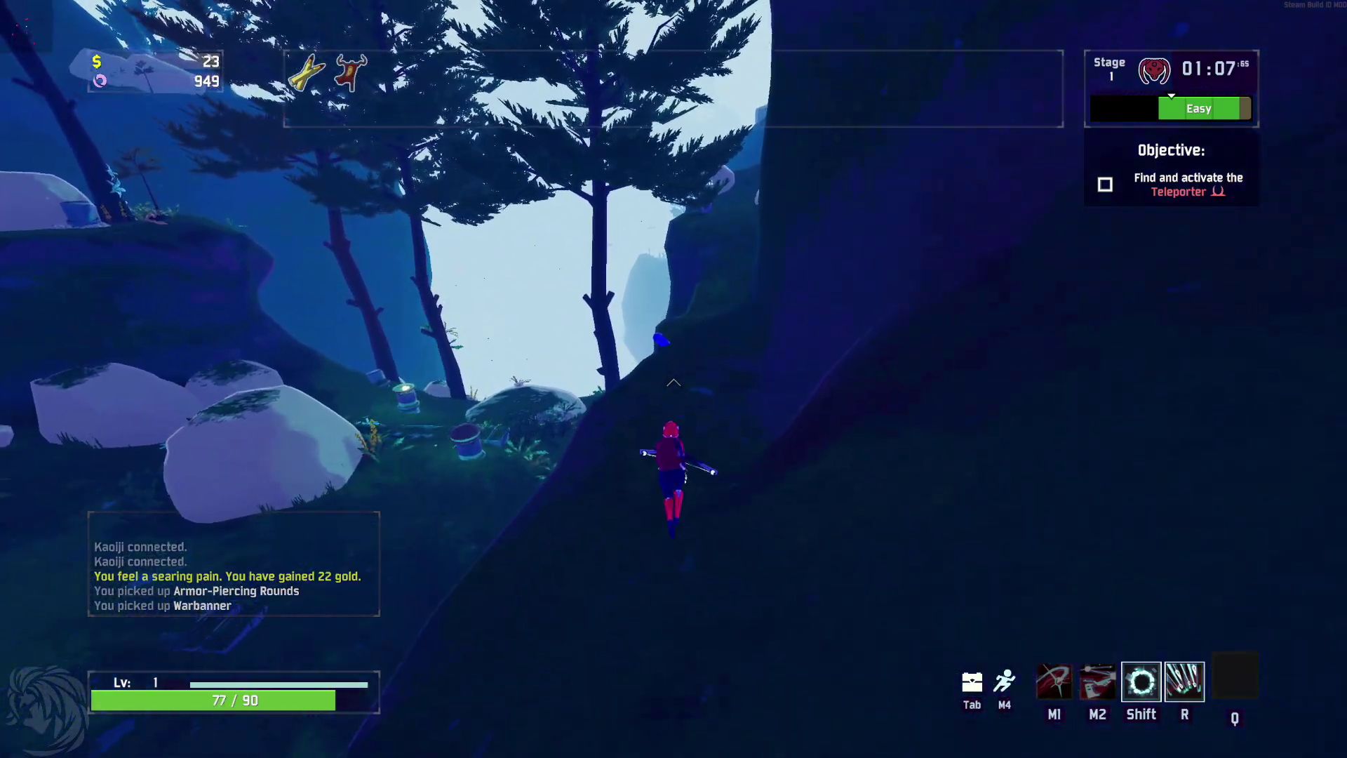
key("w")
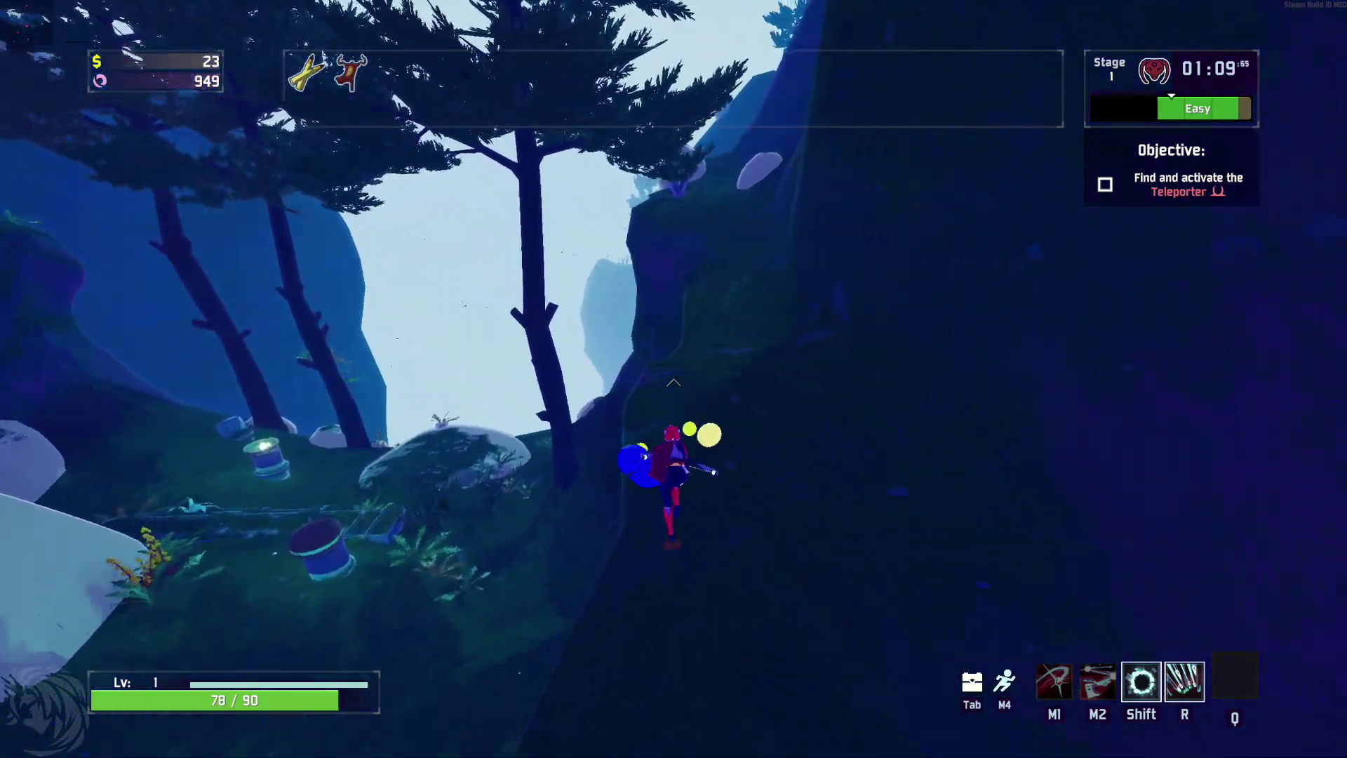
key("w")
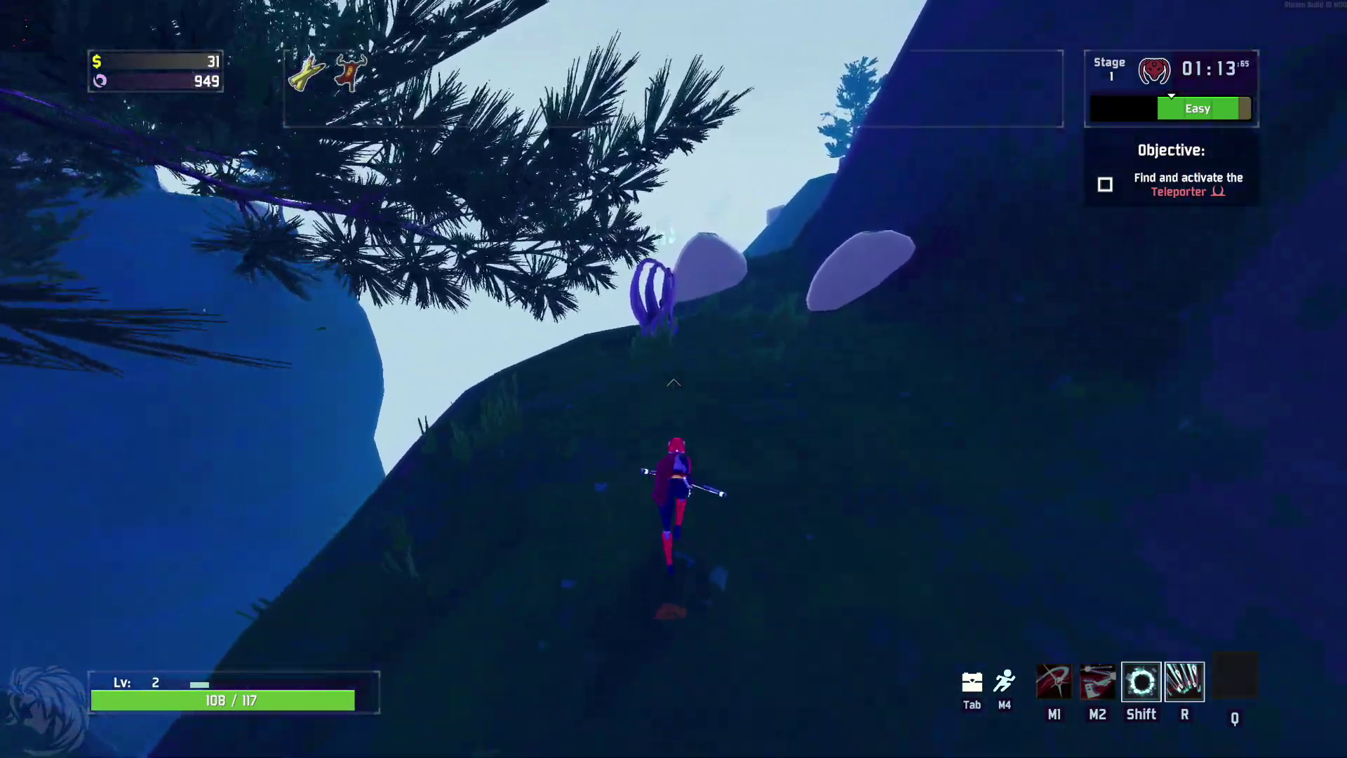
Activate the Shrine of the Mountain on the cliffside while attacking the approaching Lemurians
key("w")
left_click(674, 379)
right_click(674, 379)
key("e")
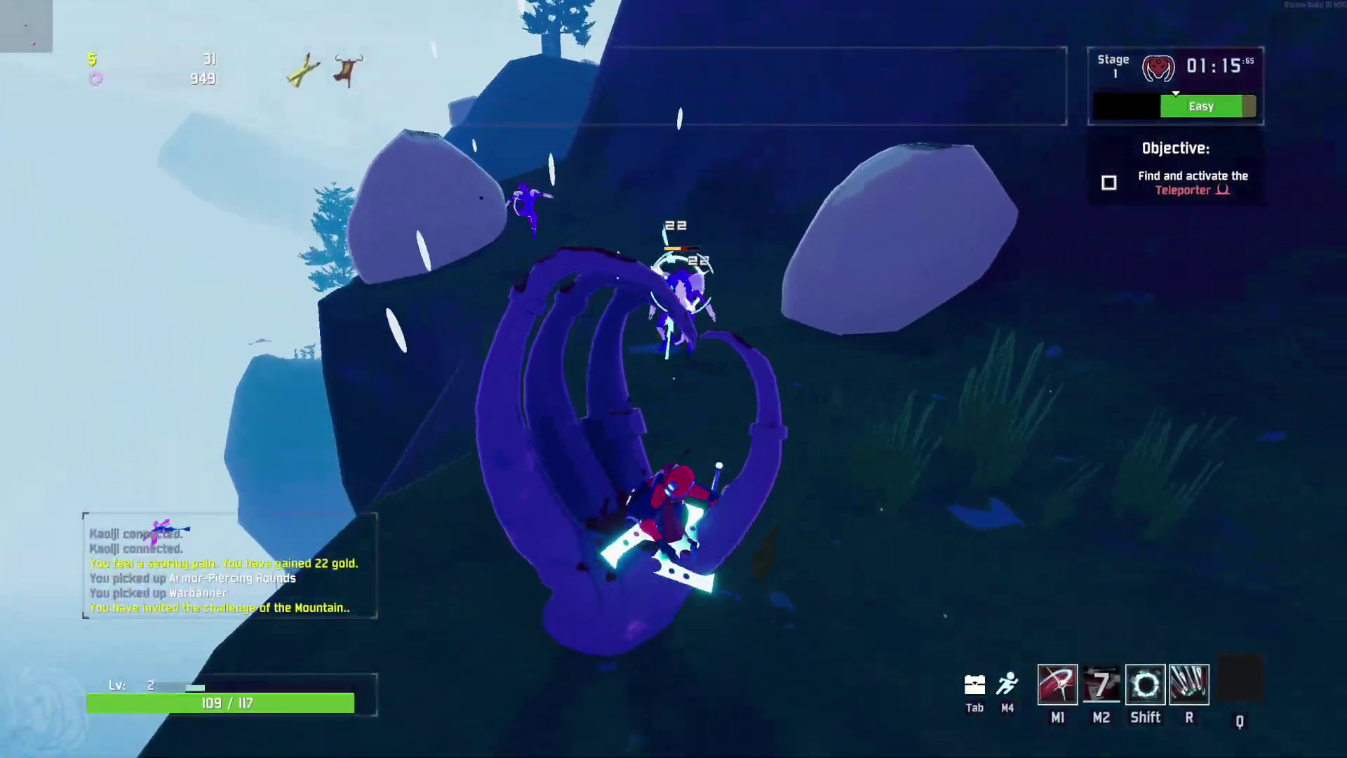
Kill the remaining Lemurians beyond the mountain shrine and continue up the slope
key("w")
left_click(673, 379)
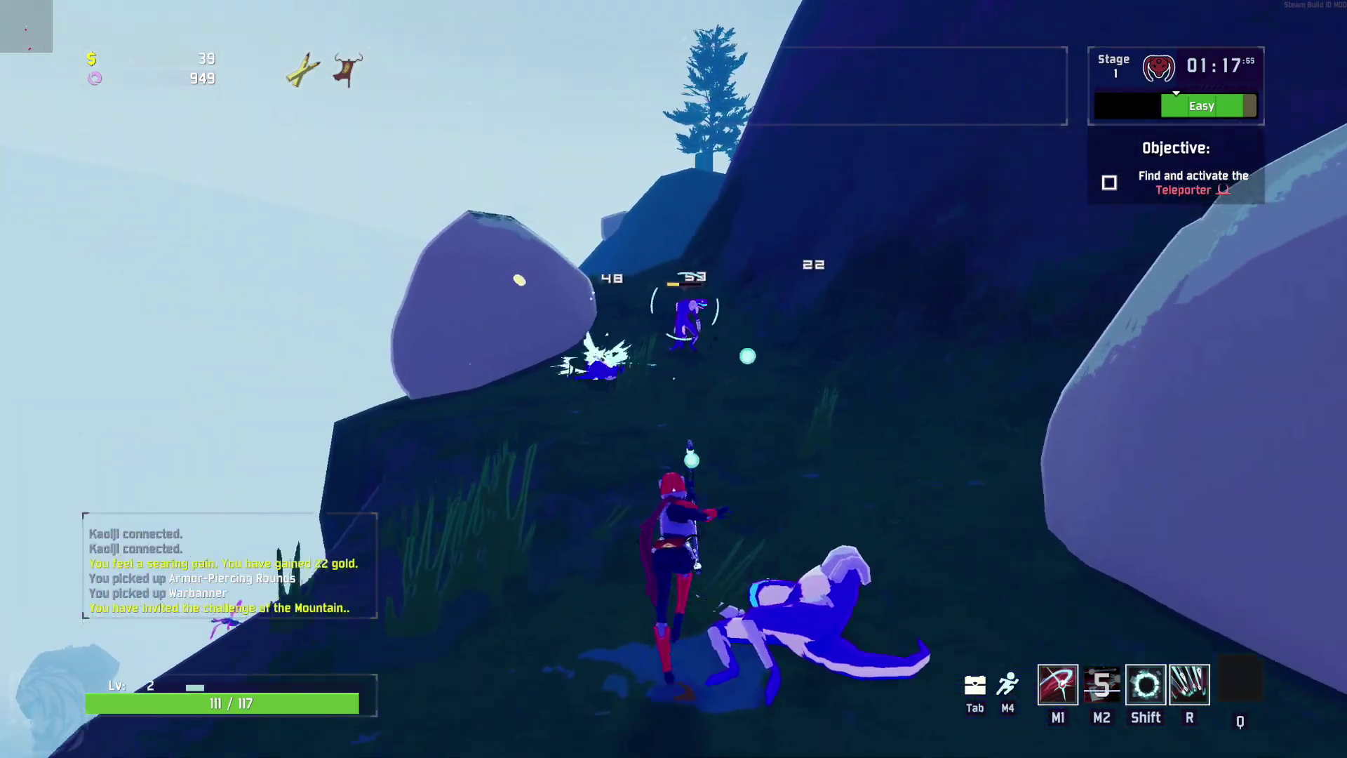
key("w")
left_click(674, 379)
key("w")
left_click(673, 379)
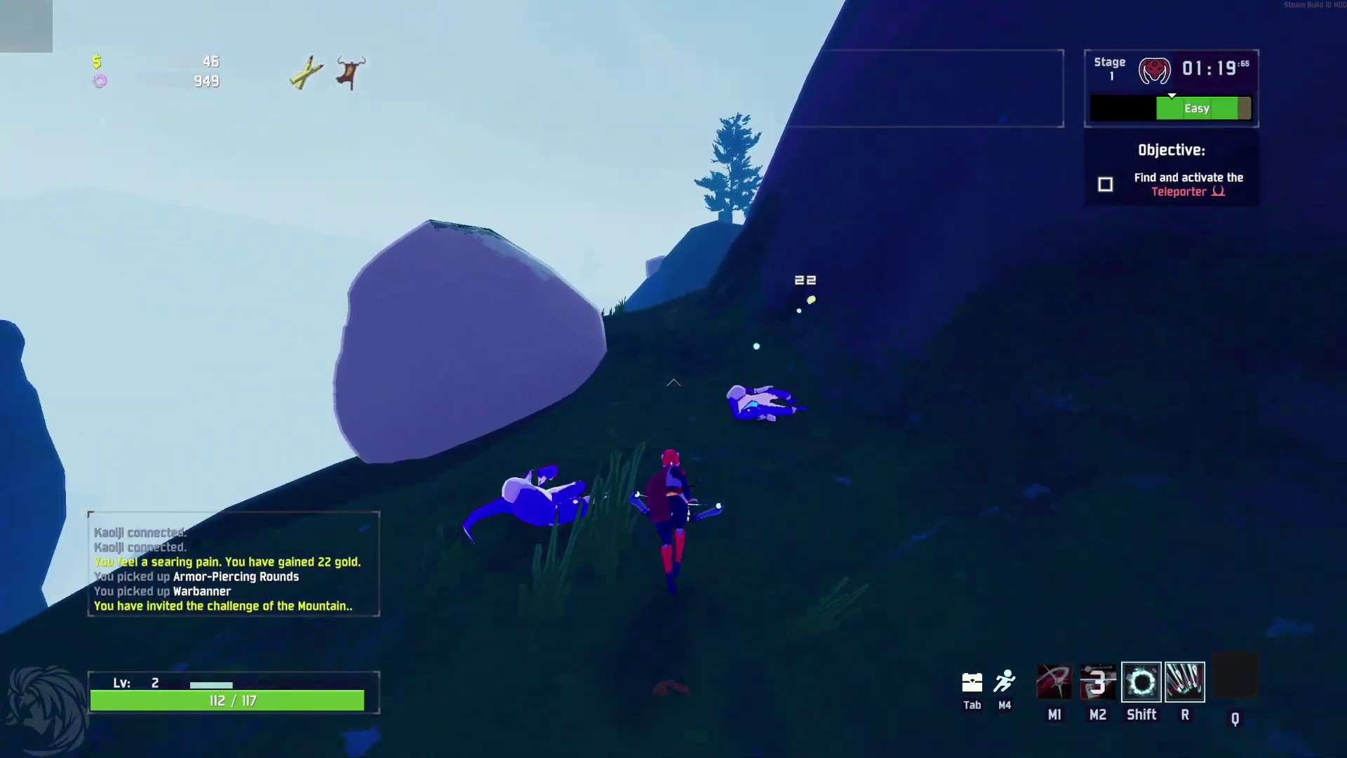
key("w")
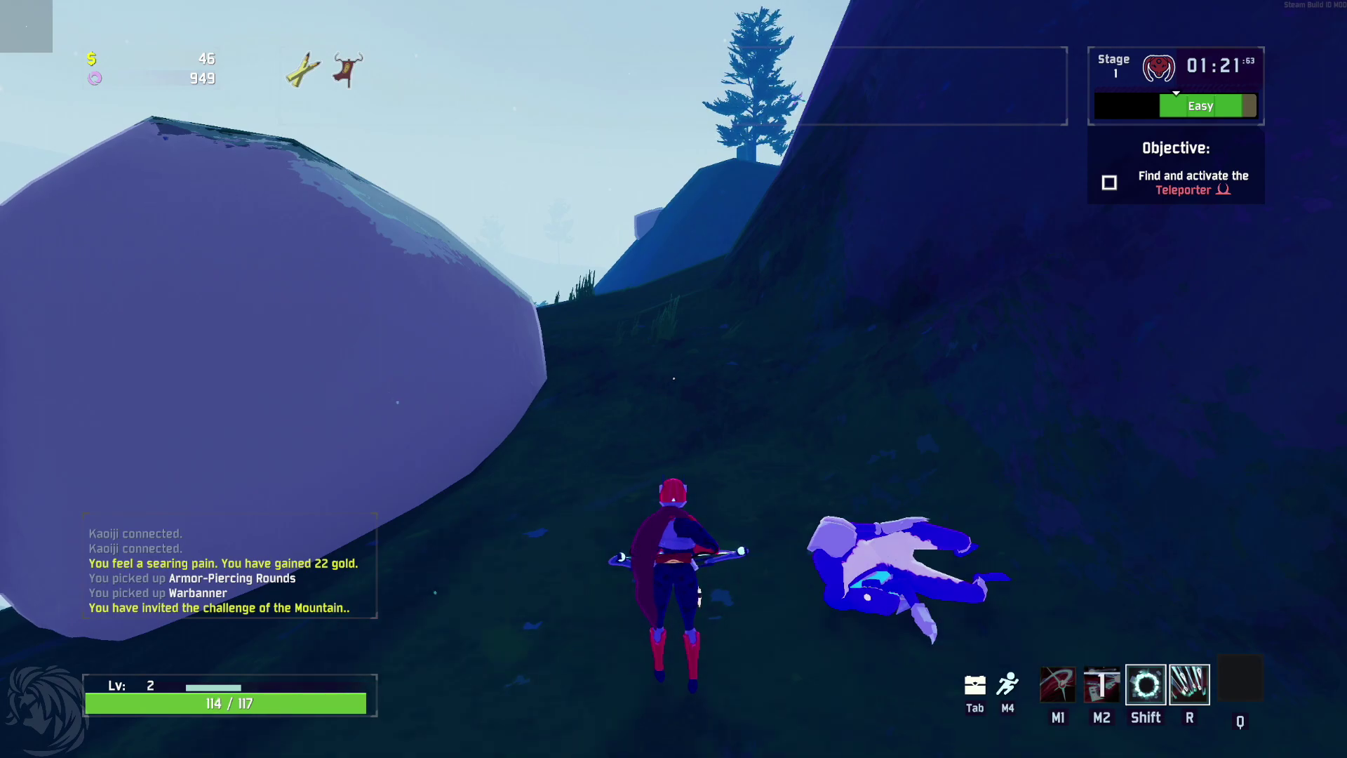